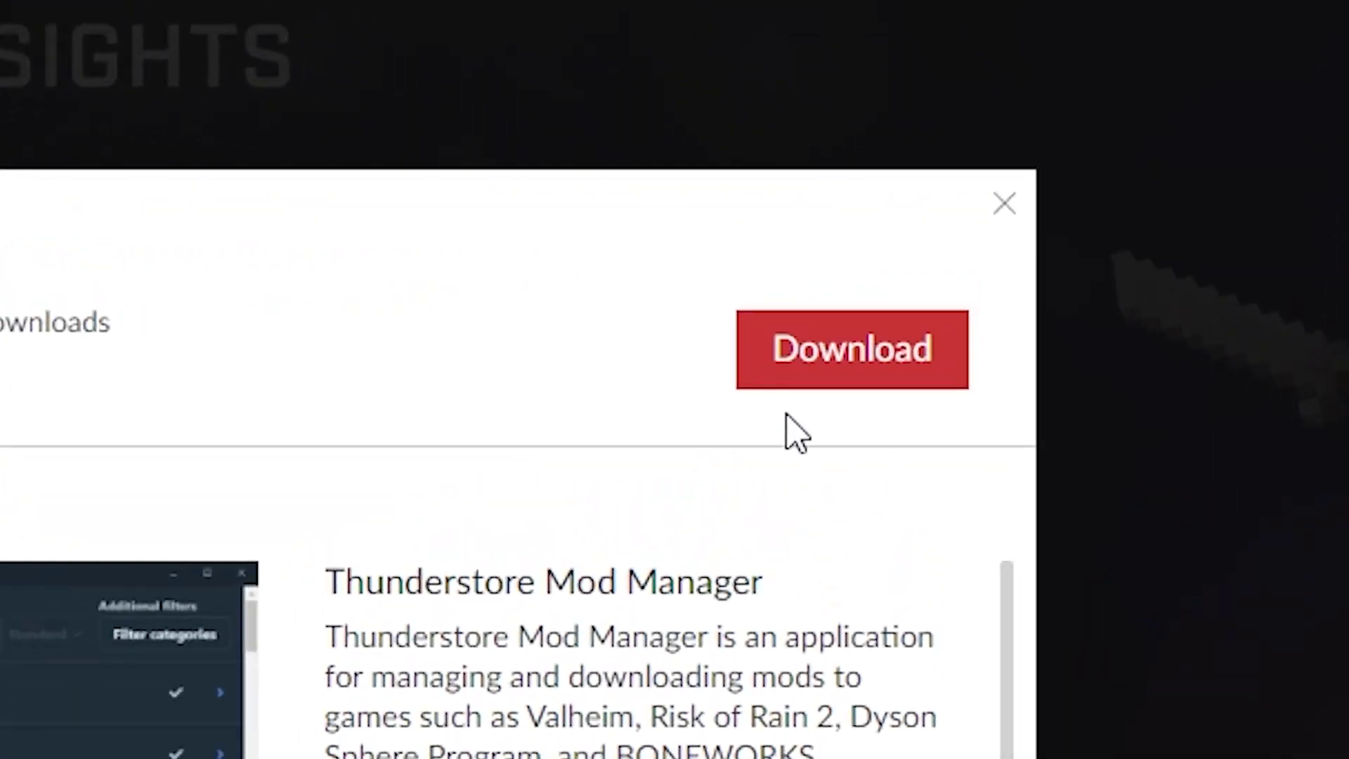
# Download the Thunderstore Mod Manager installer and run the downloaded file
pyautogui.click(801, 362)
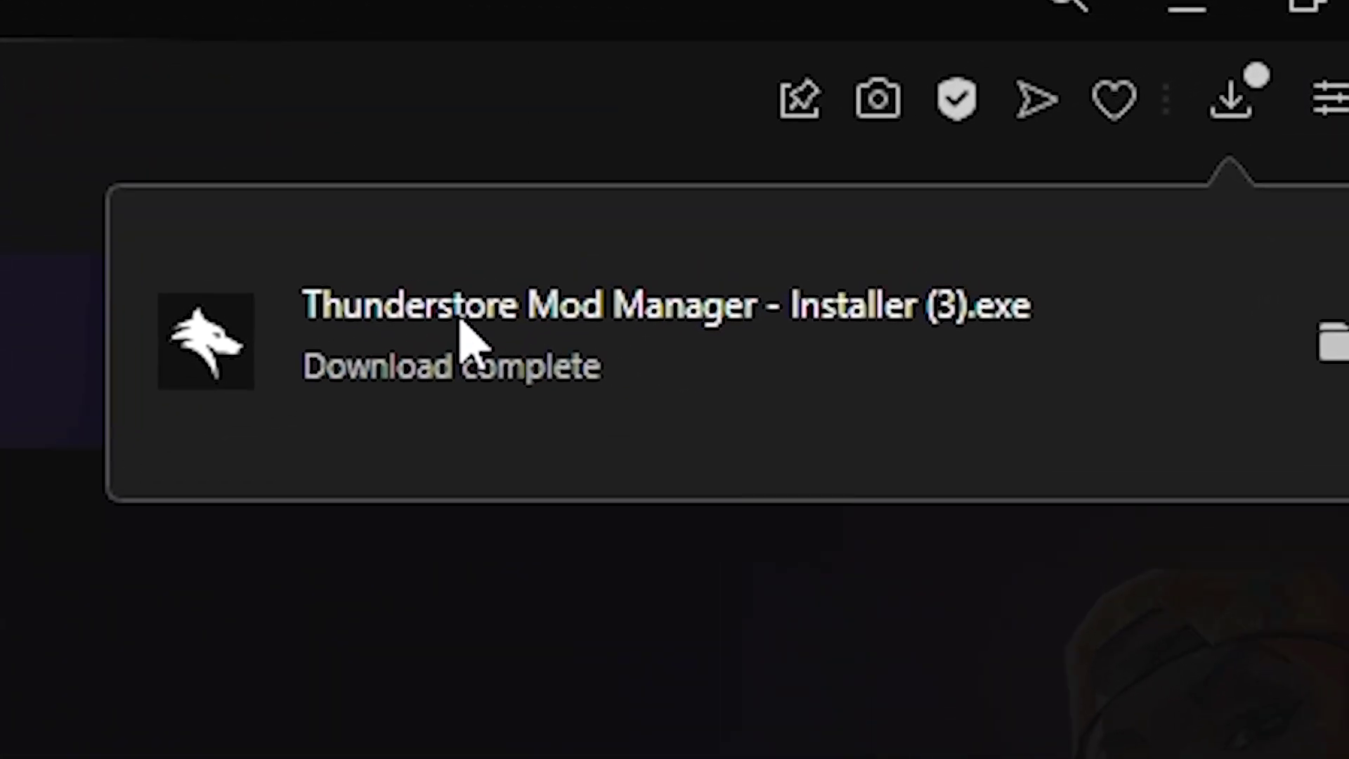
pyautogui.click(466, 345)
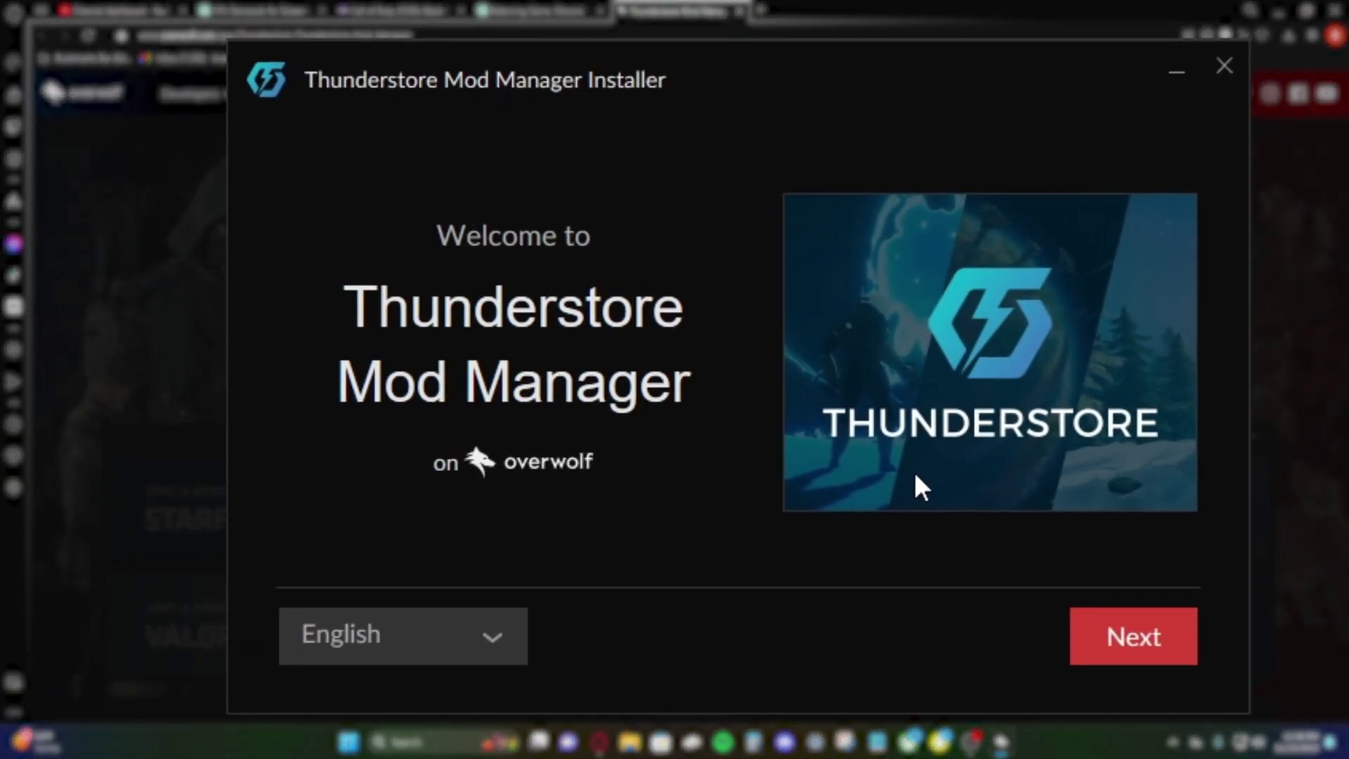
# Install Thunderstore Mod Manager in the default folder with its desktop shortcut, accepting the terms and age confirmation, and launch it
pyautogui.click(1157, 638)
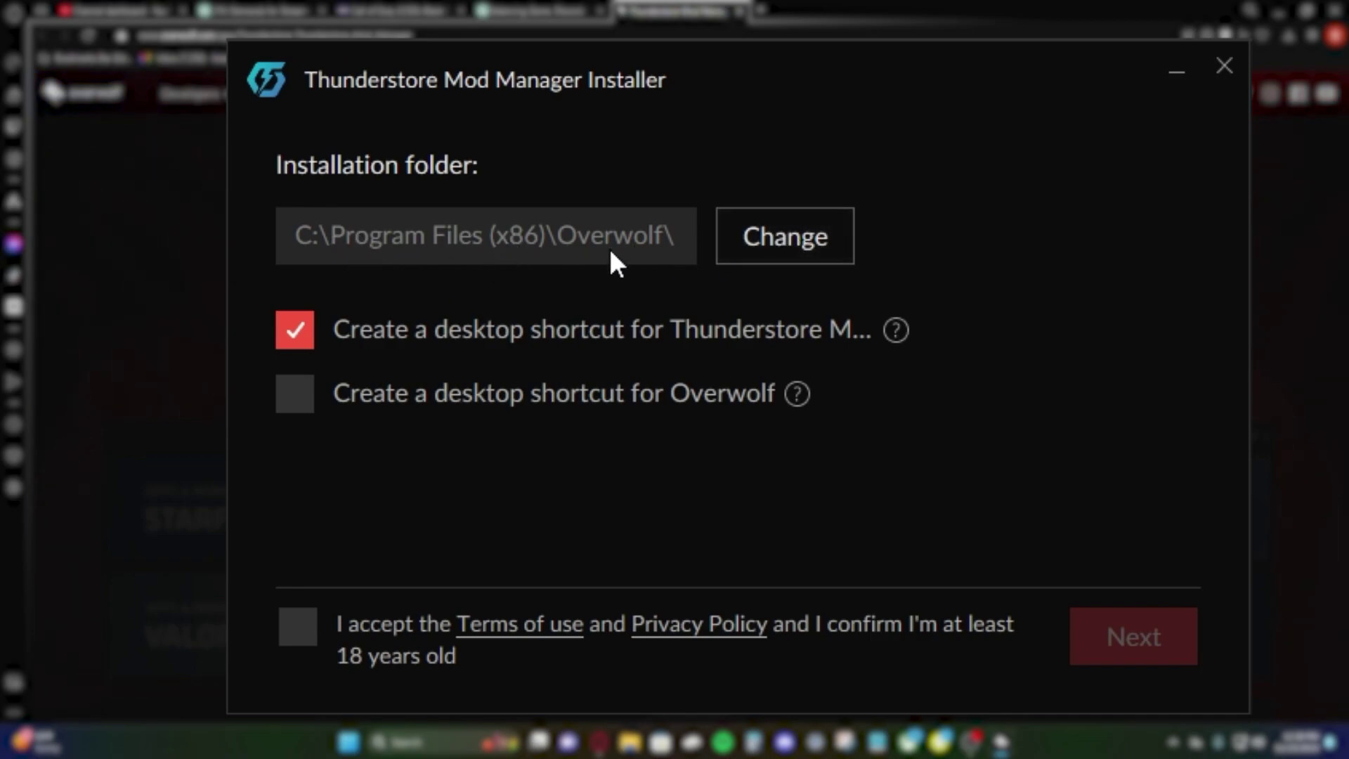
pyautogui.click(290, 626)
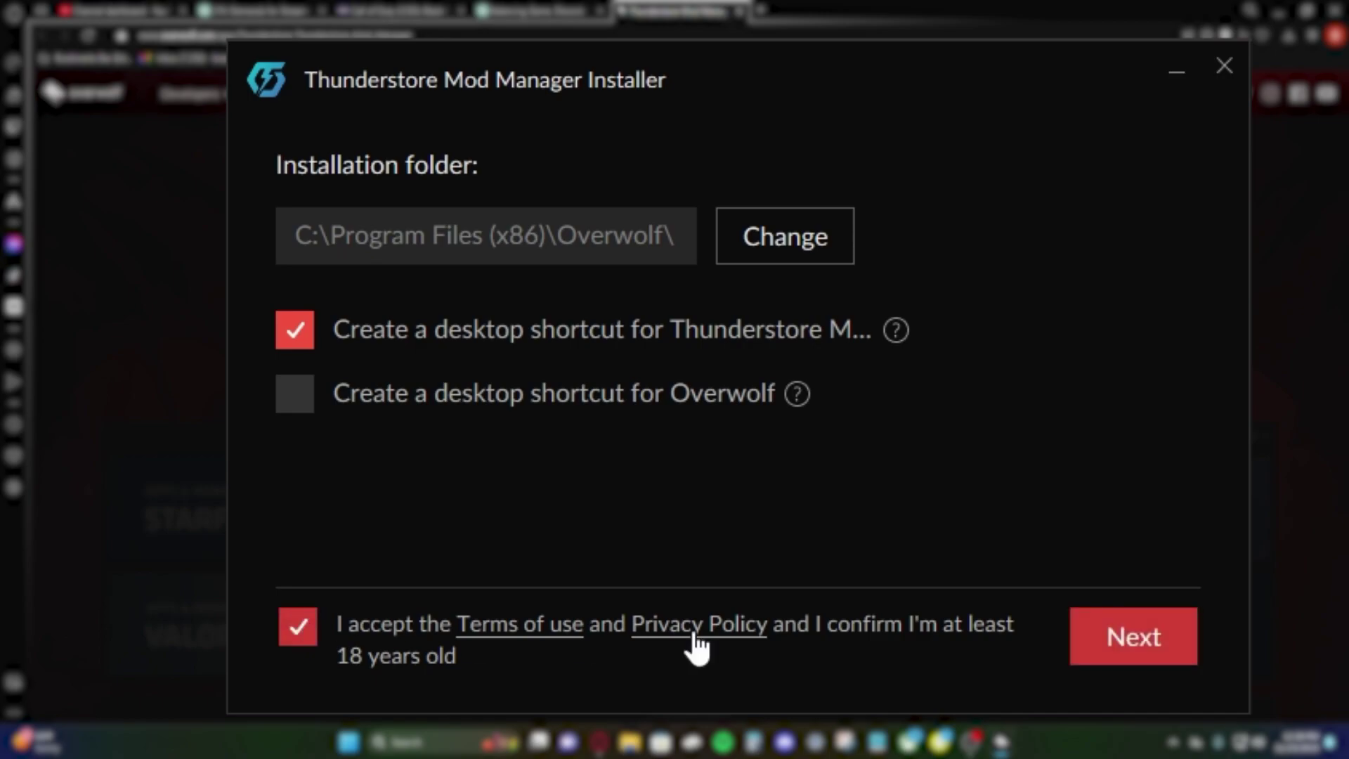
pyautogui.click(1137, 648)
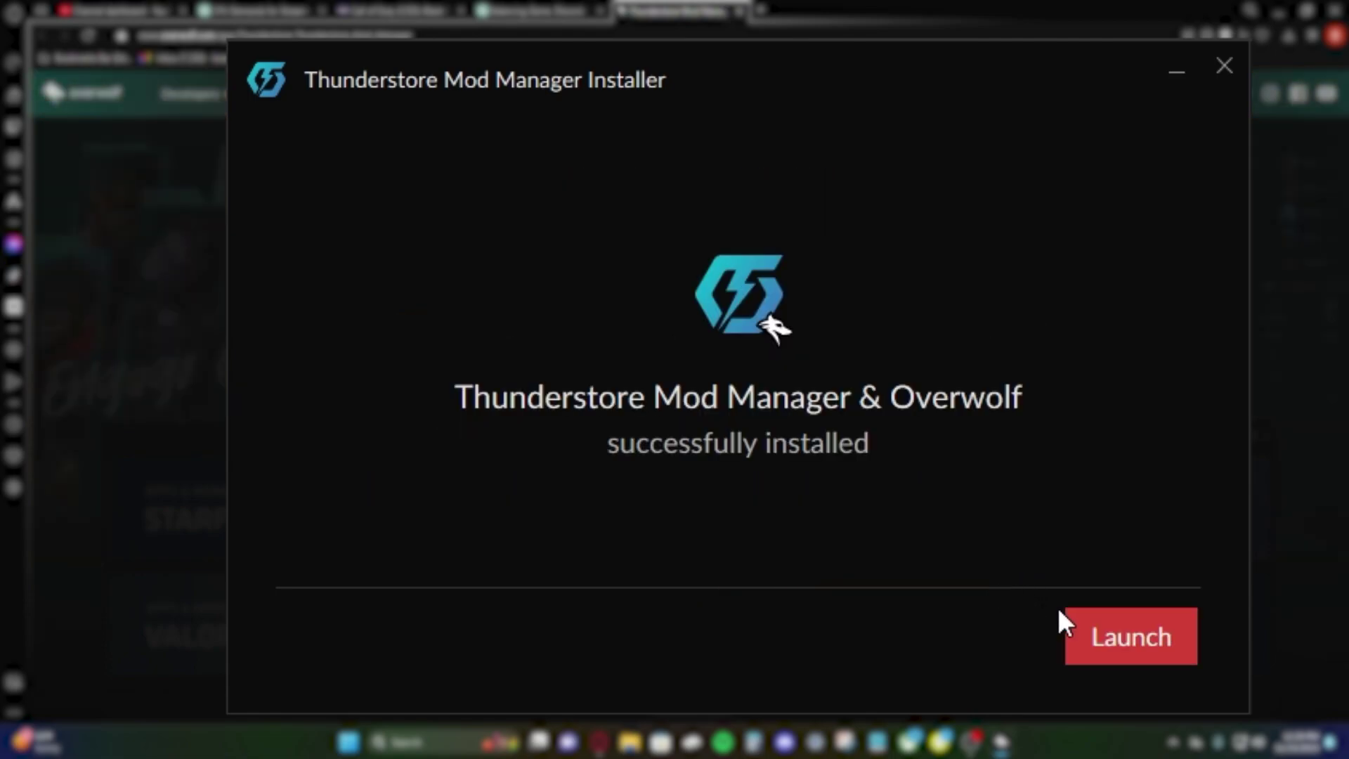
pyautogui.click(1136, 641)
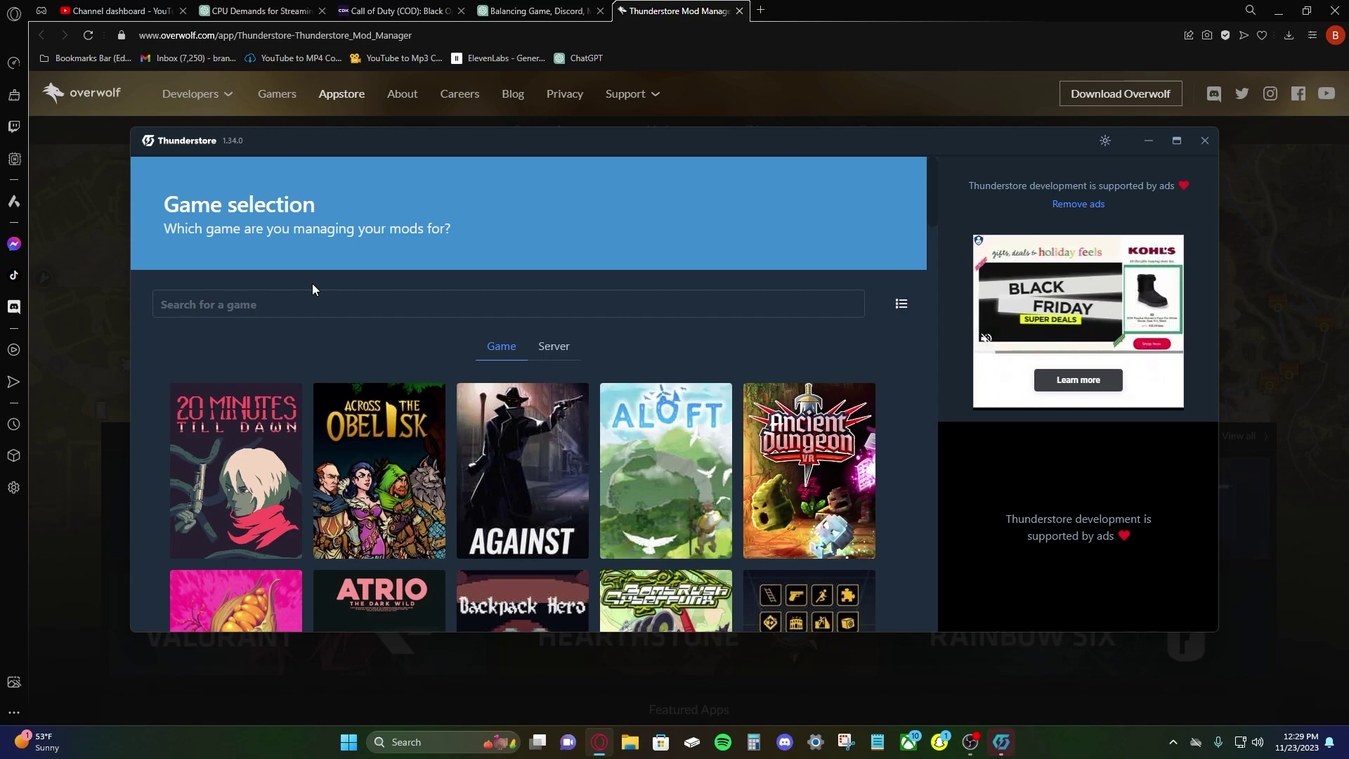
# Search the game selection for "lethal" and select Lethal Company as the game to manage
pyautogui.click(310, 308)
pyautogui.write('lethal')
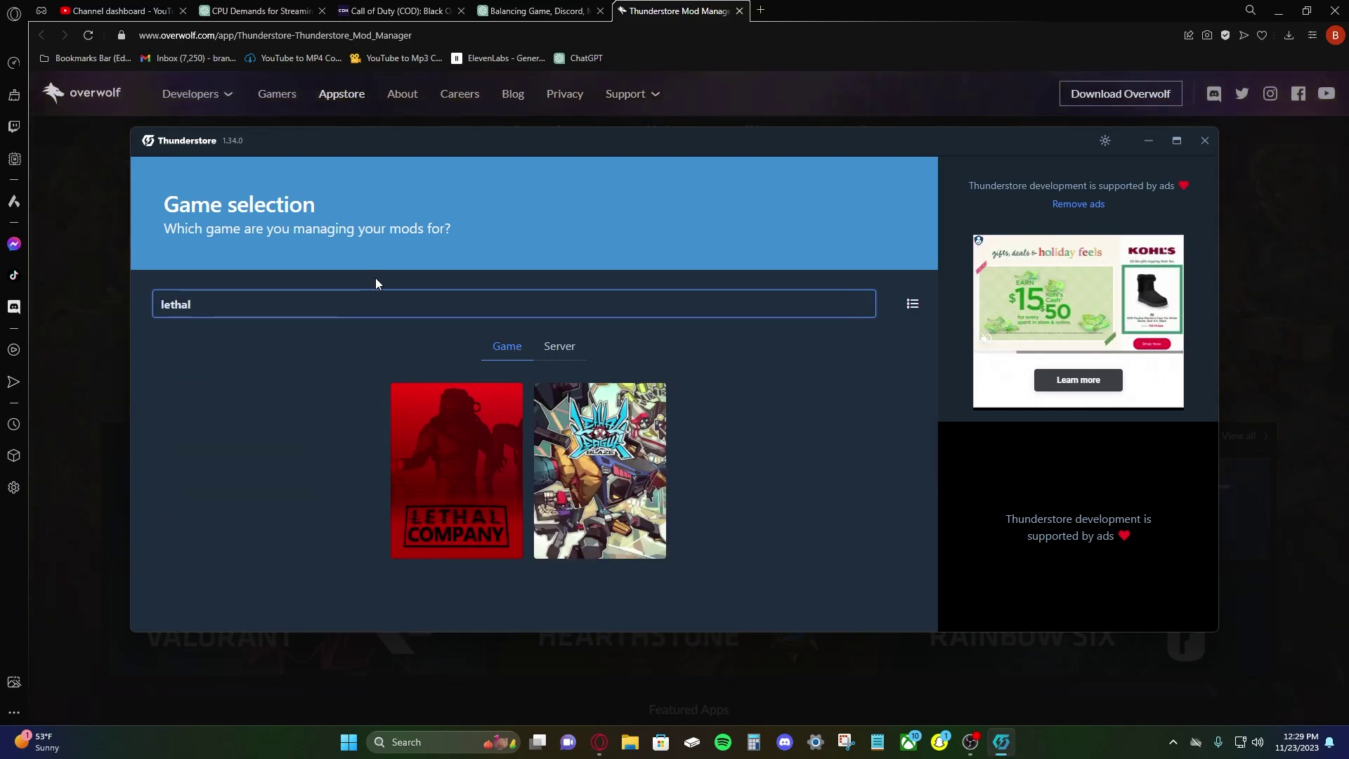
pyautogui.moveTo(453, 437)
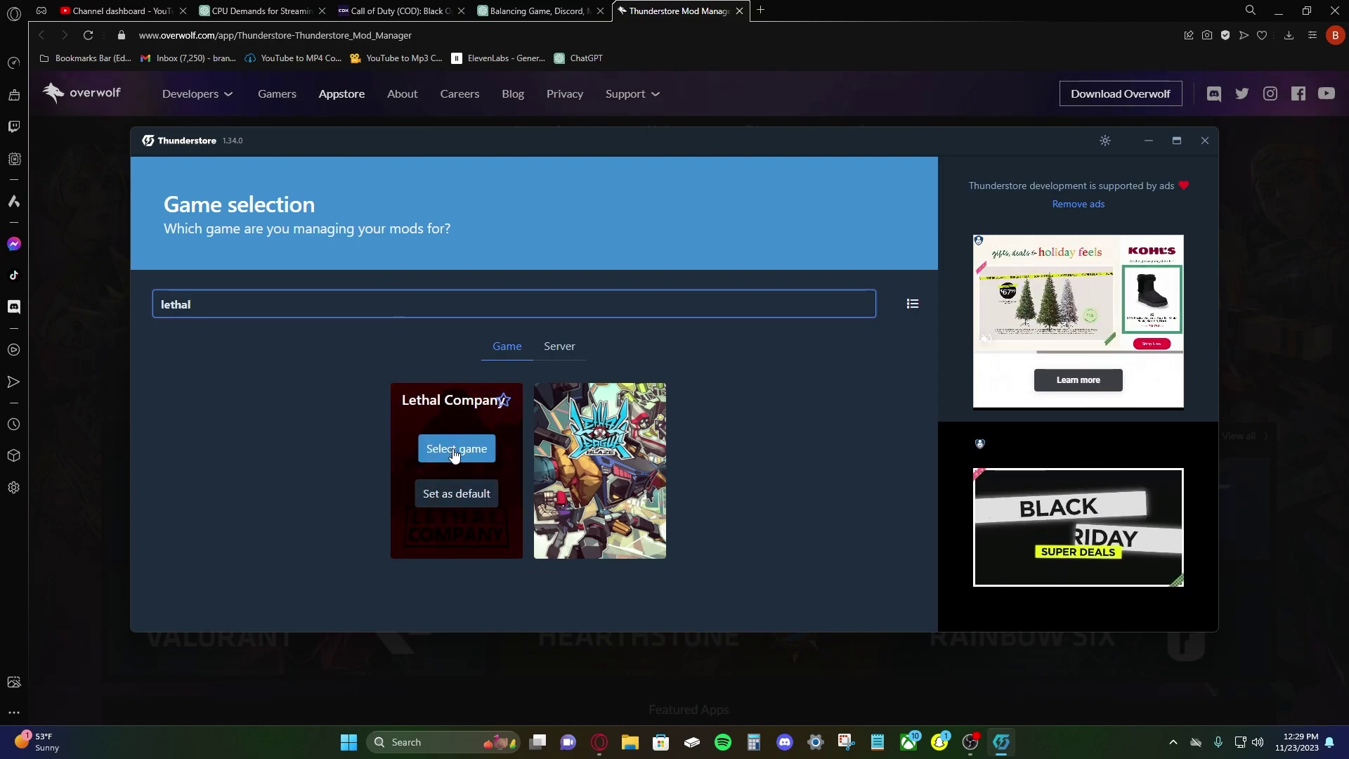
pyautogui.click(450, 450)
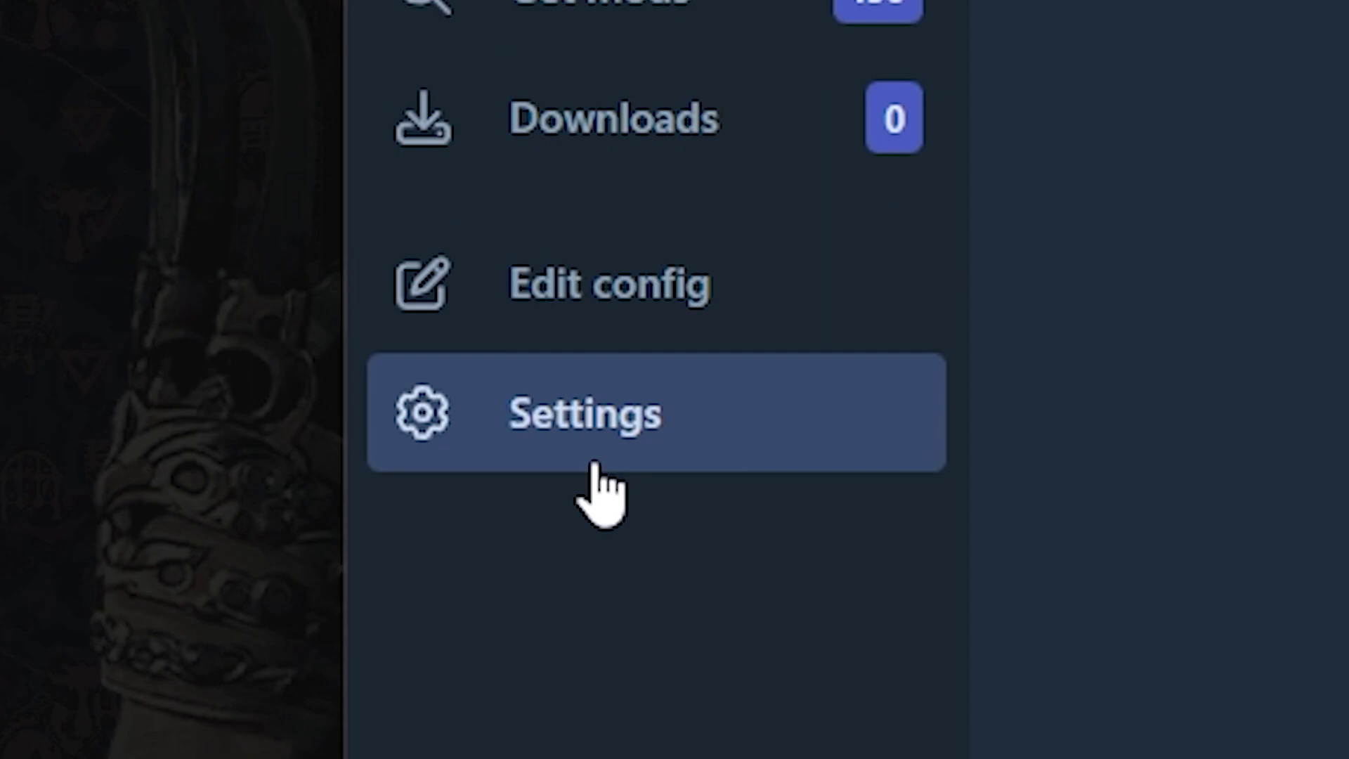
# Open the Locations settings and start changing the Lethal Company directory
pyautogui.click(202, 322)
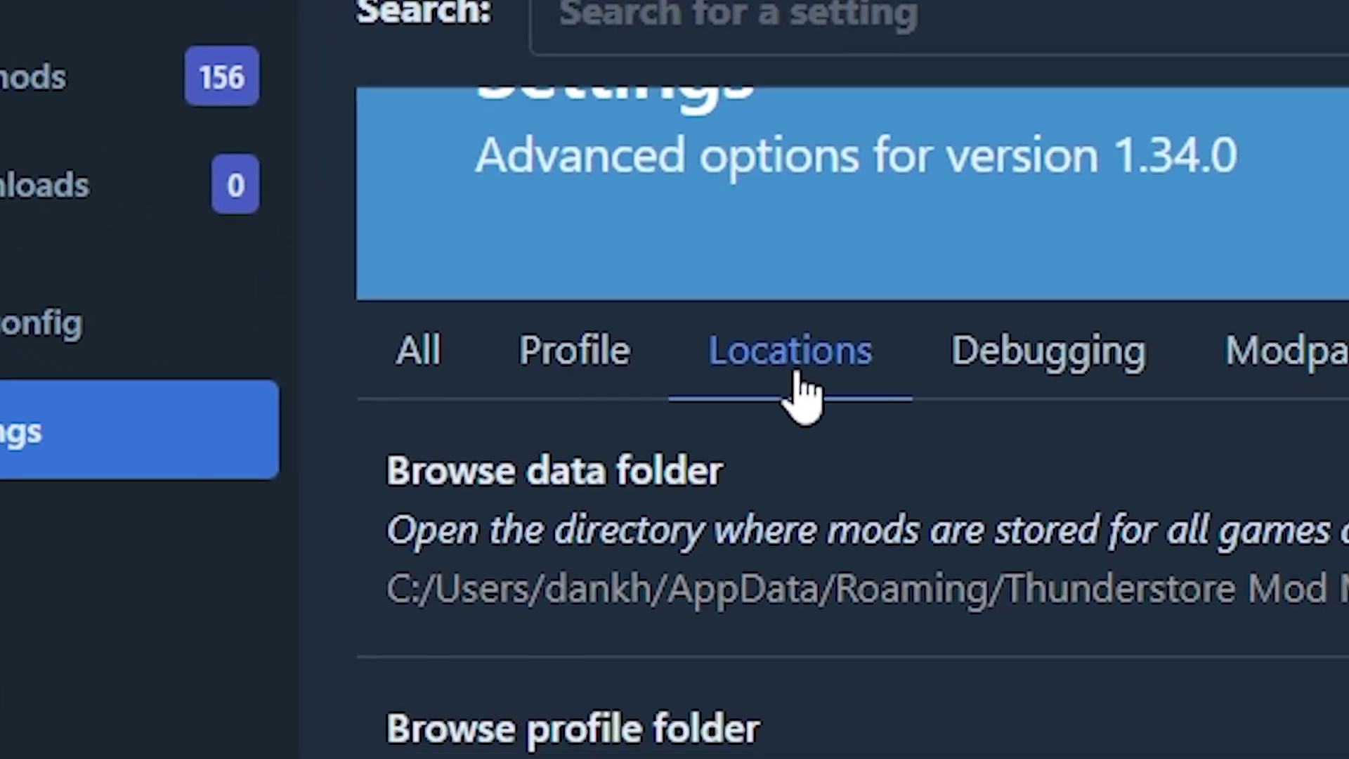
pyautogui.scroll(-4, 1345, 653)
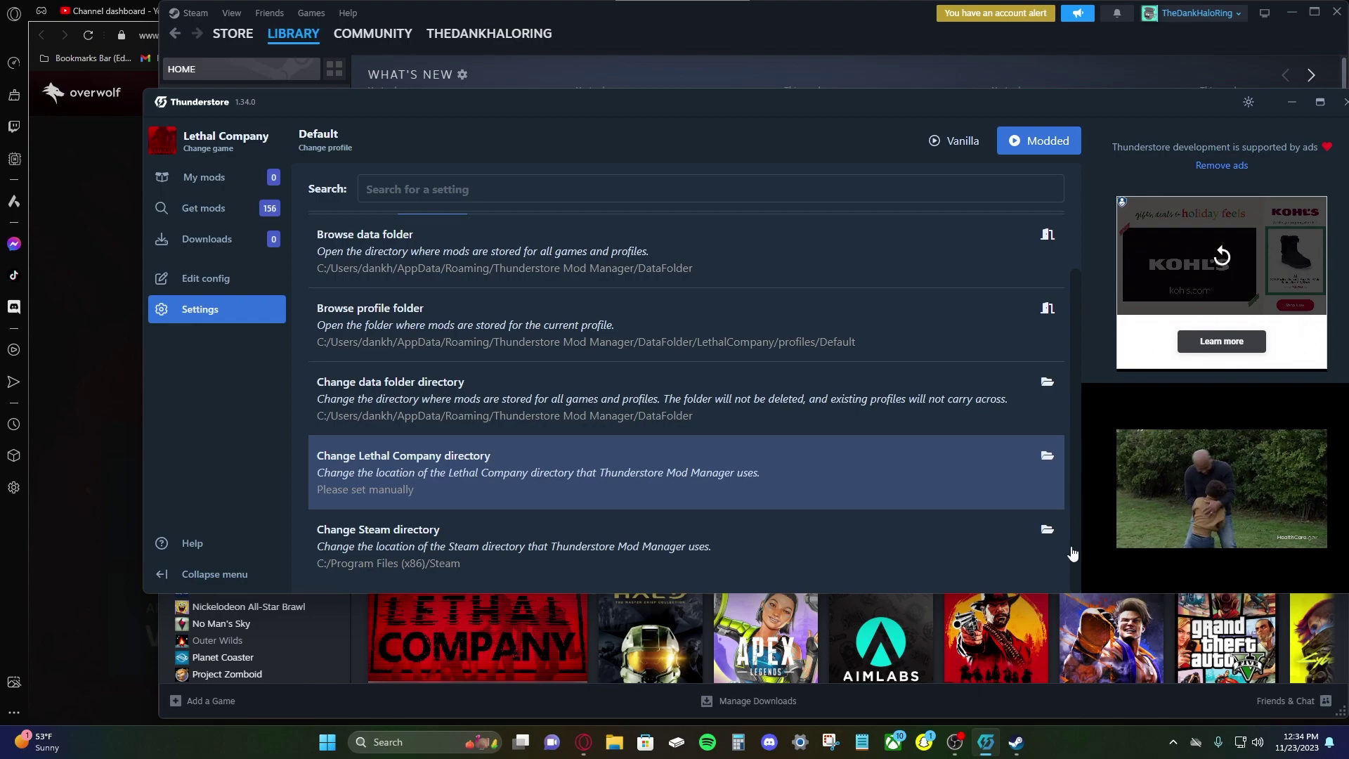
pyautogui.click(1047, 455)
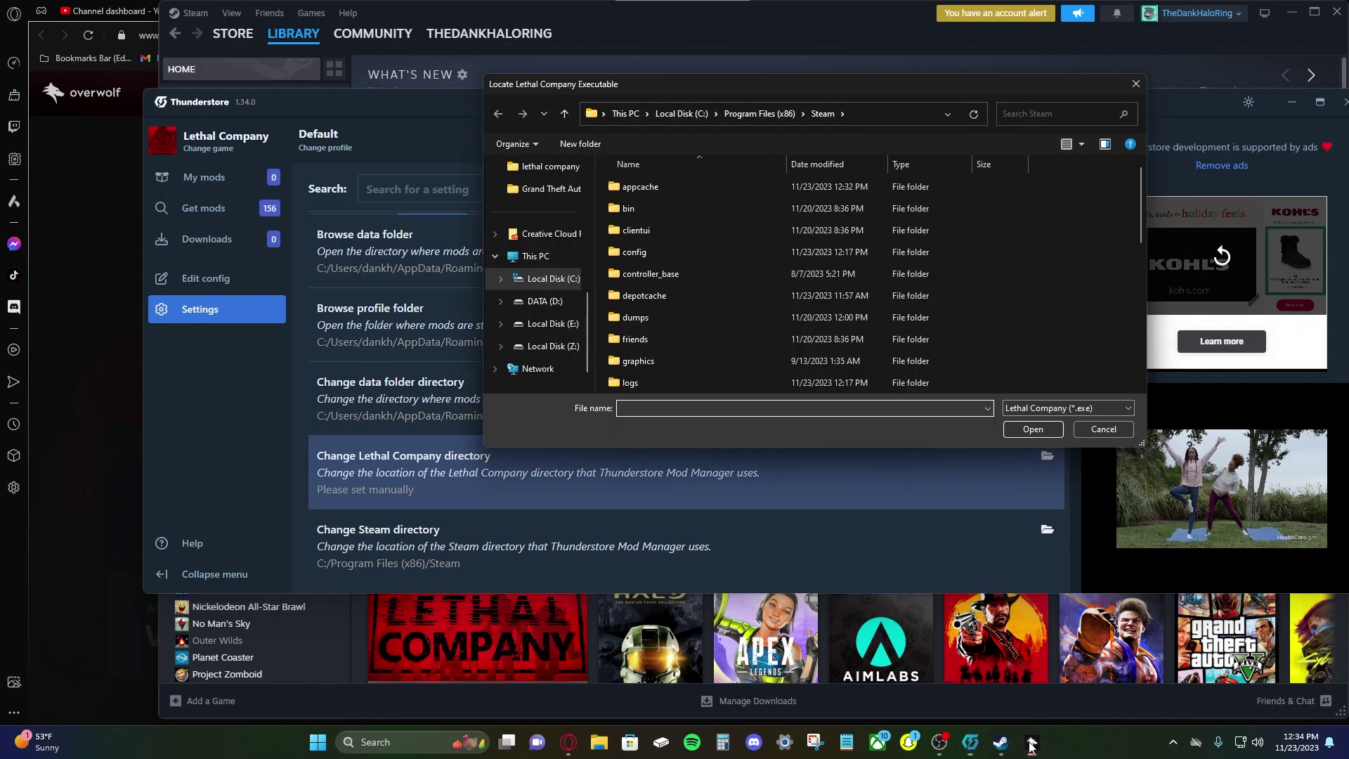
pyautogui.scroll(-6, 711, 264)
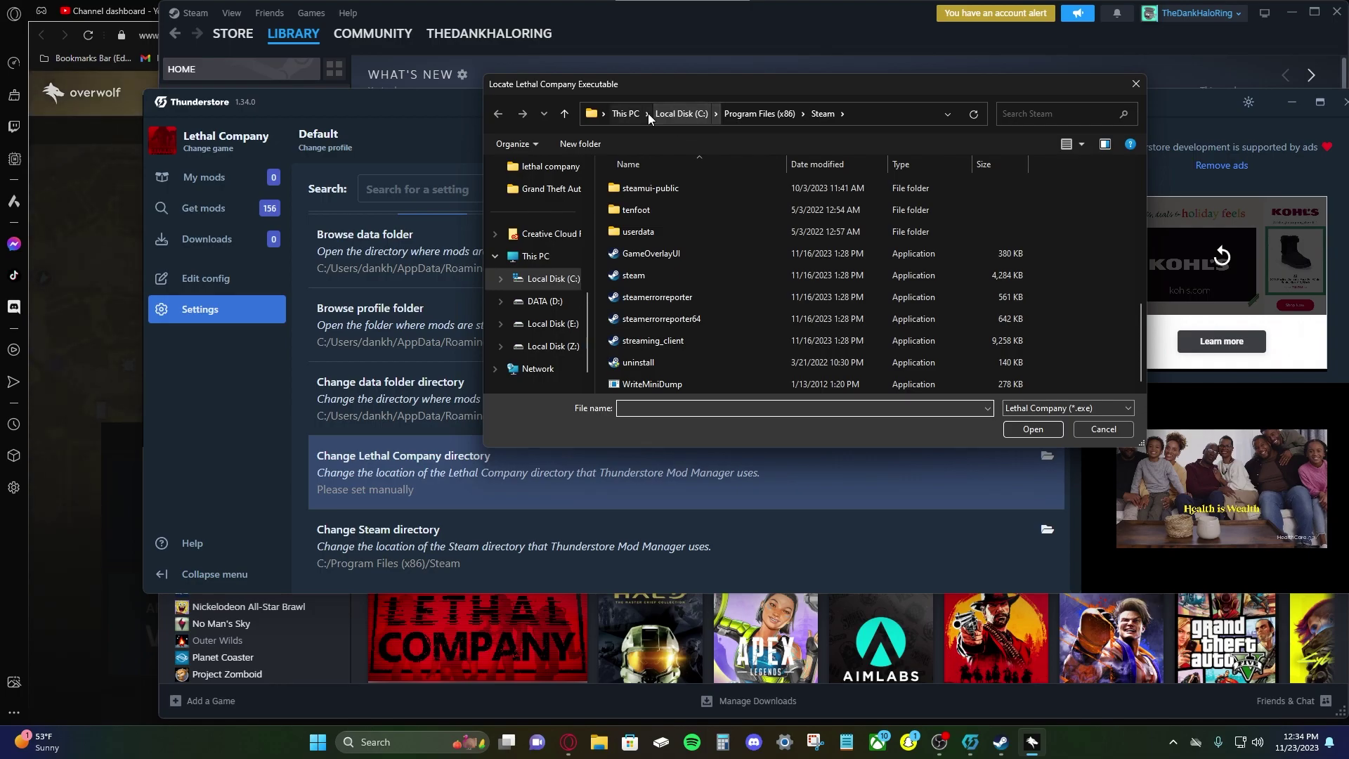
# Browse from This PC to C:\Program Files (x86)\Steam\steamapps\common in the executable locator
pyautogui.click(625, 113)
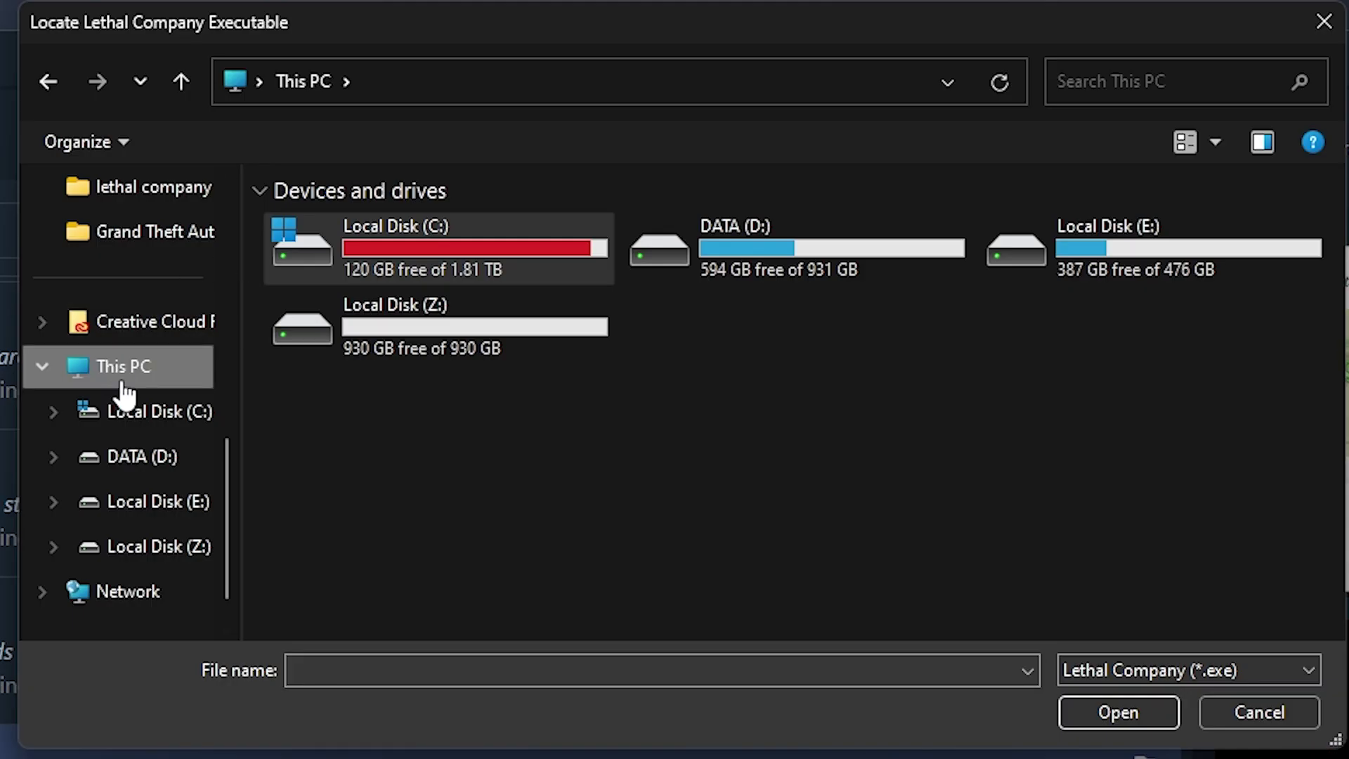
pyautogui.doubleClick(473, 274)
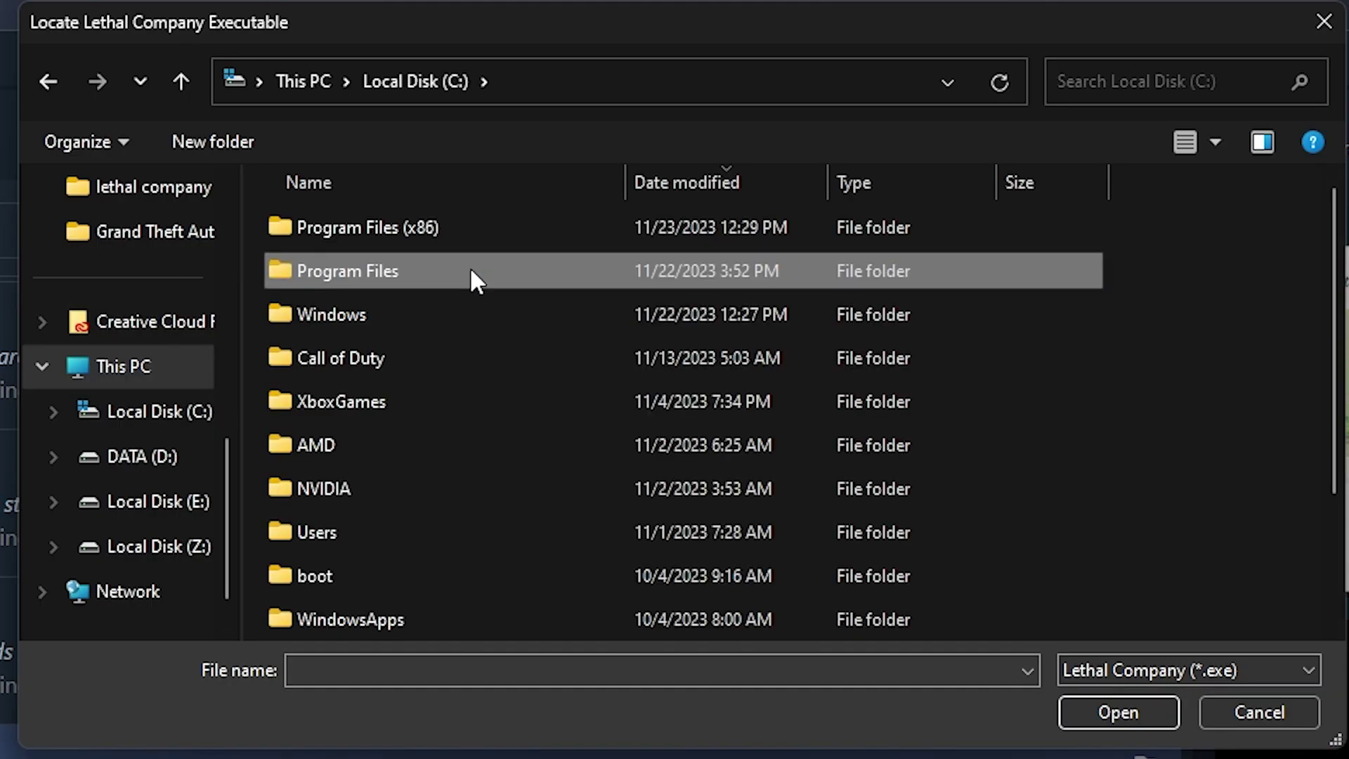
pyautogui.doubleClick(416, 234)
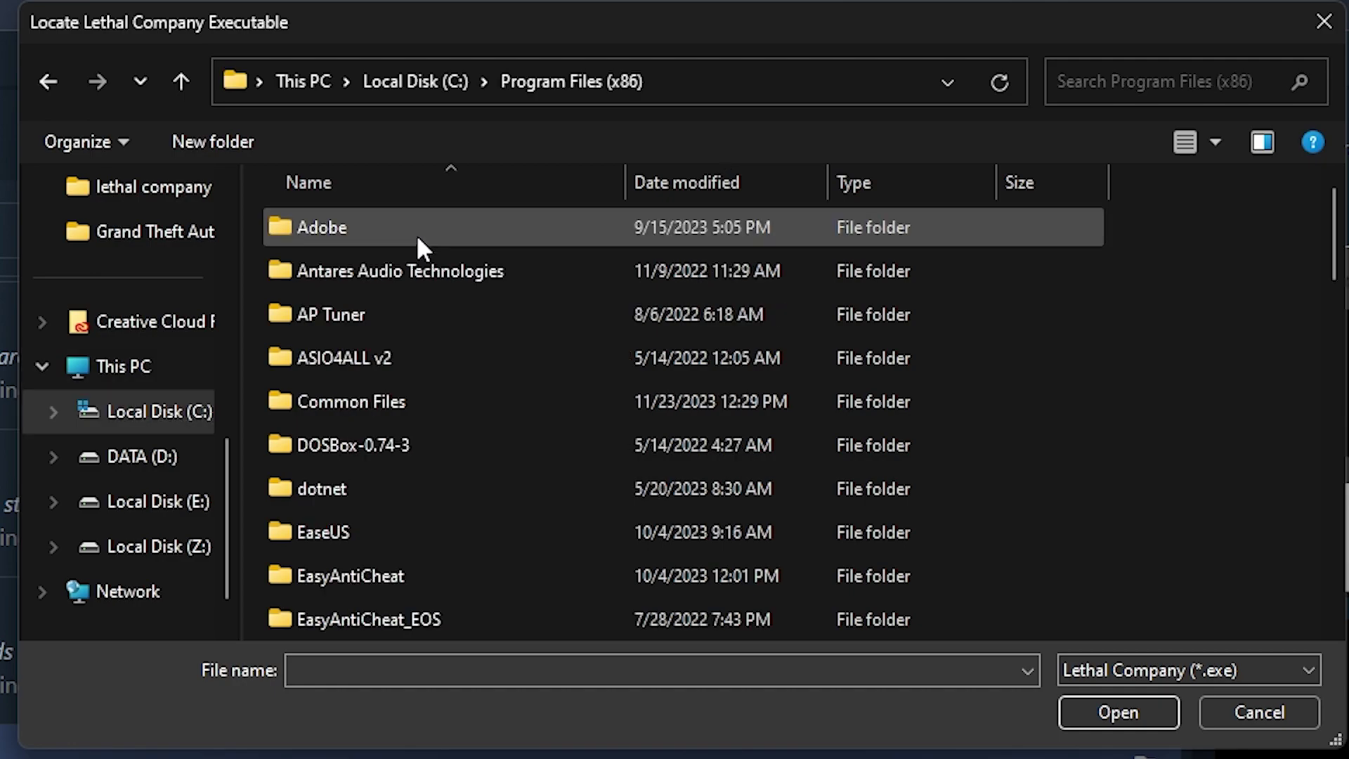
pyautogui.scroll(-3, 390, 360)
pyautogui.scroll(-3, 391, 361)
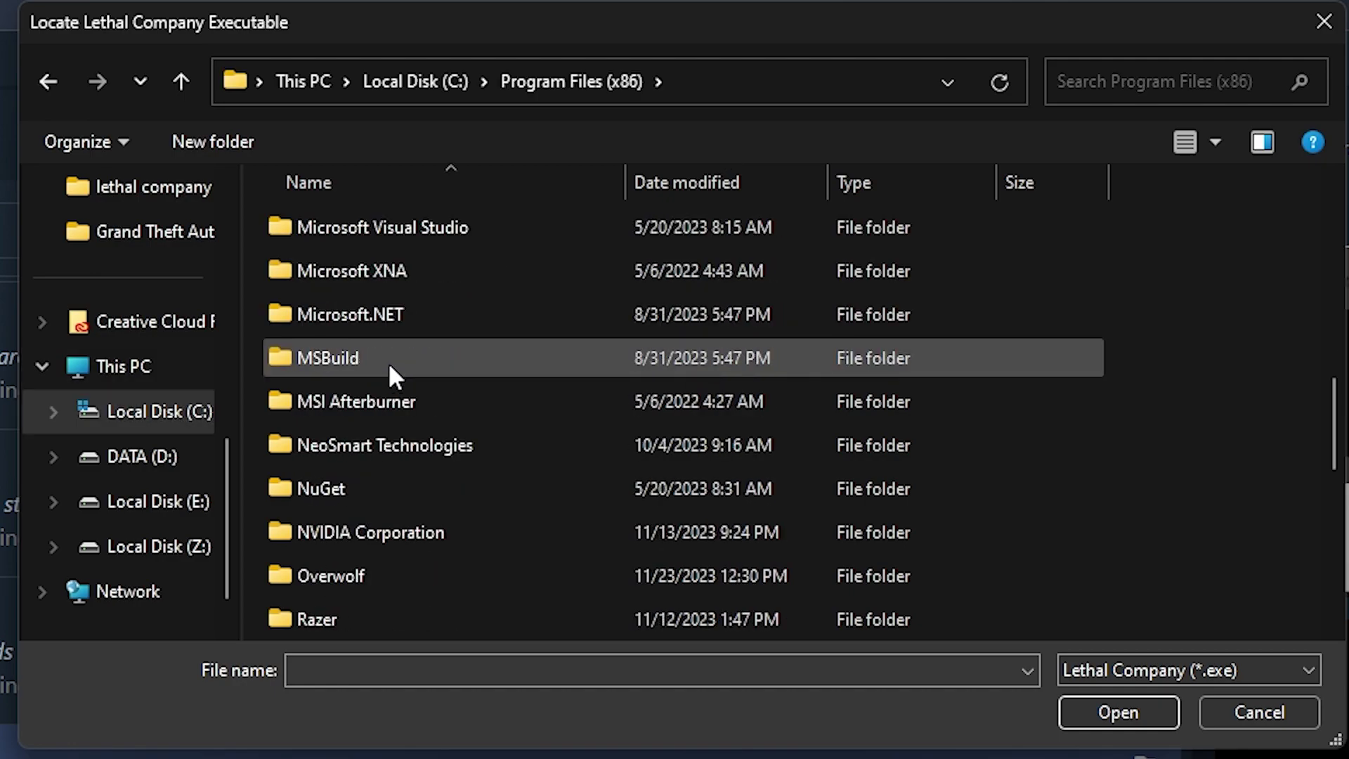
pyautogui.scroll(-2, 388, 361)
pyautogui.doubleClick(382, 573)
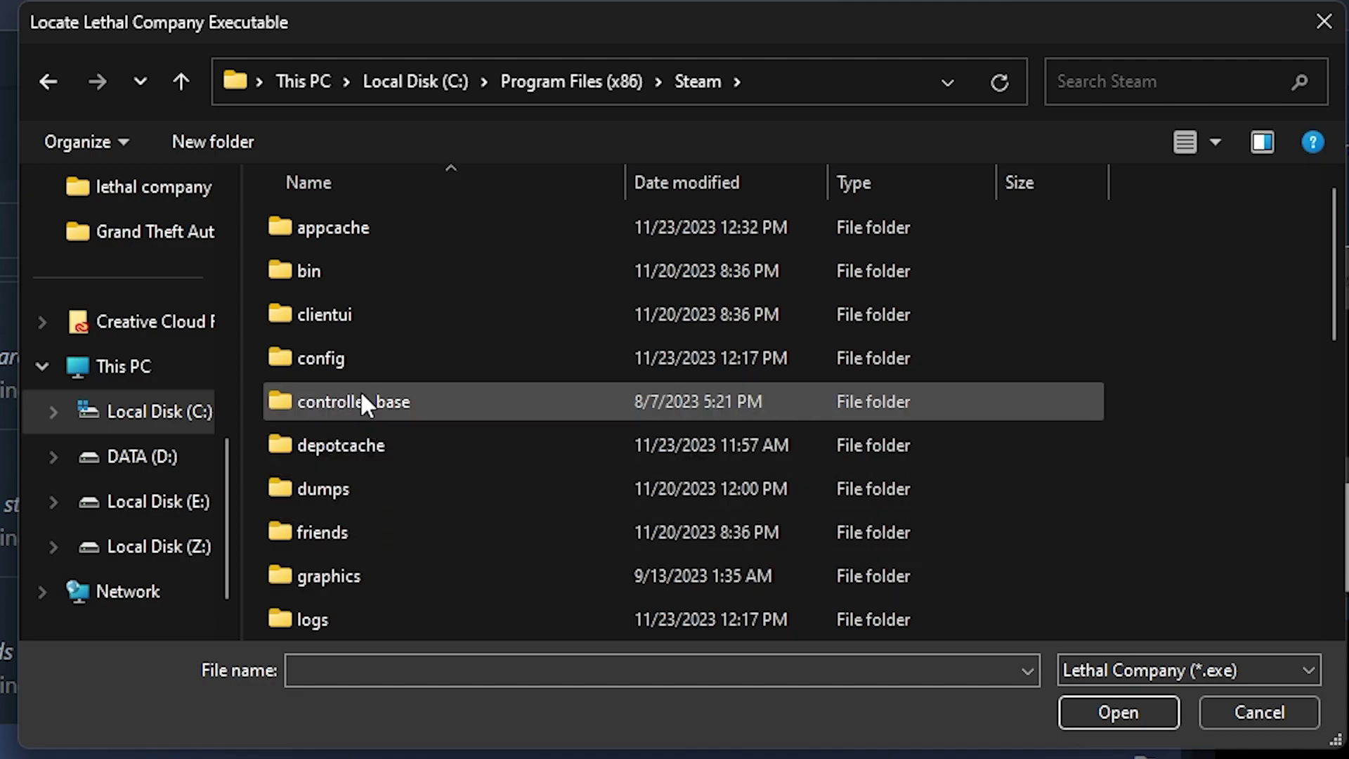
pyautogui.scroll(-3, 357, 281)
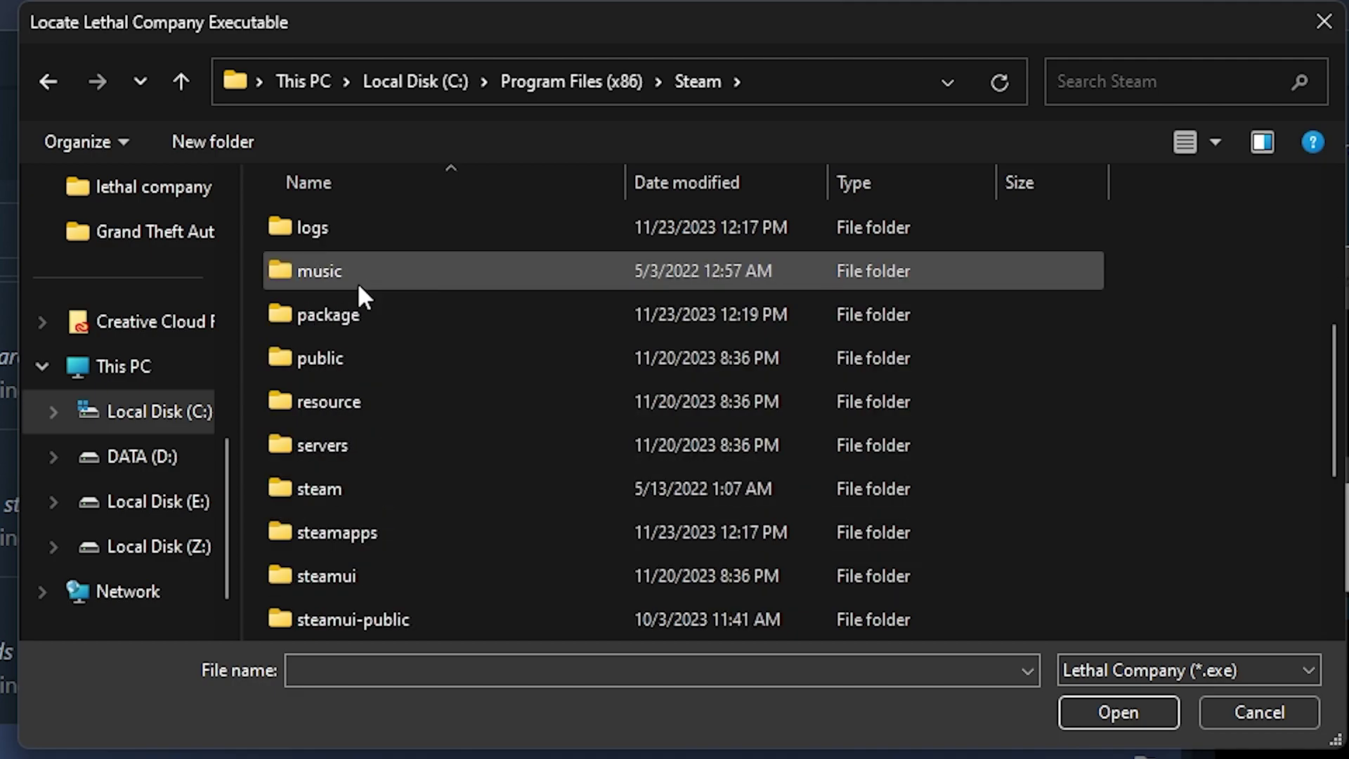
pyautogui.doubleClick(371, 531)
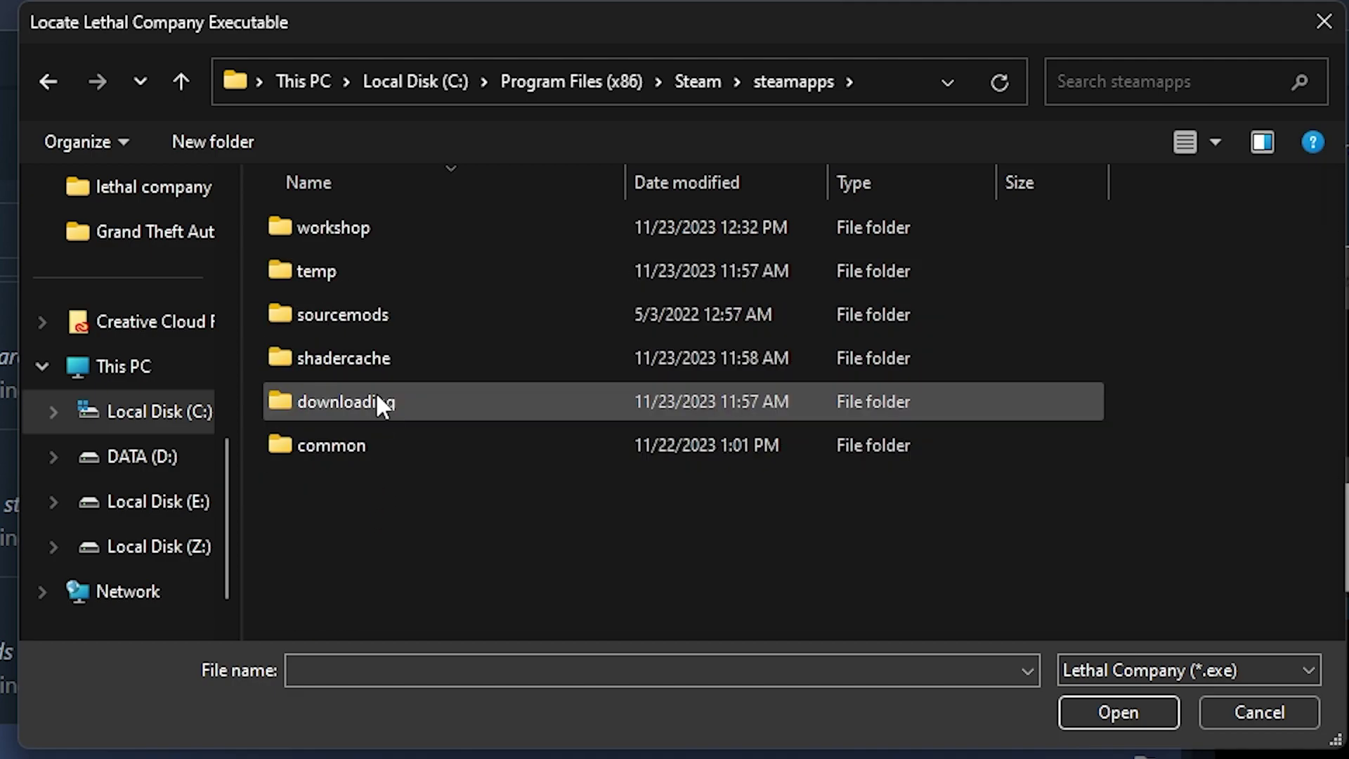
pyautogui.doubleClick(375, 441)
# Set the Lethal Company directory by choosing the Lethal Company application inside the Lethal Company folder
pyautogui.scroll(-3, 372, 312)
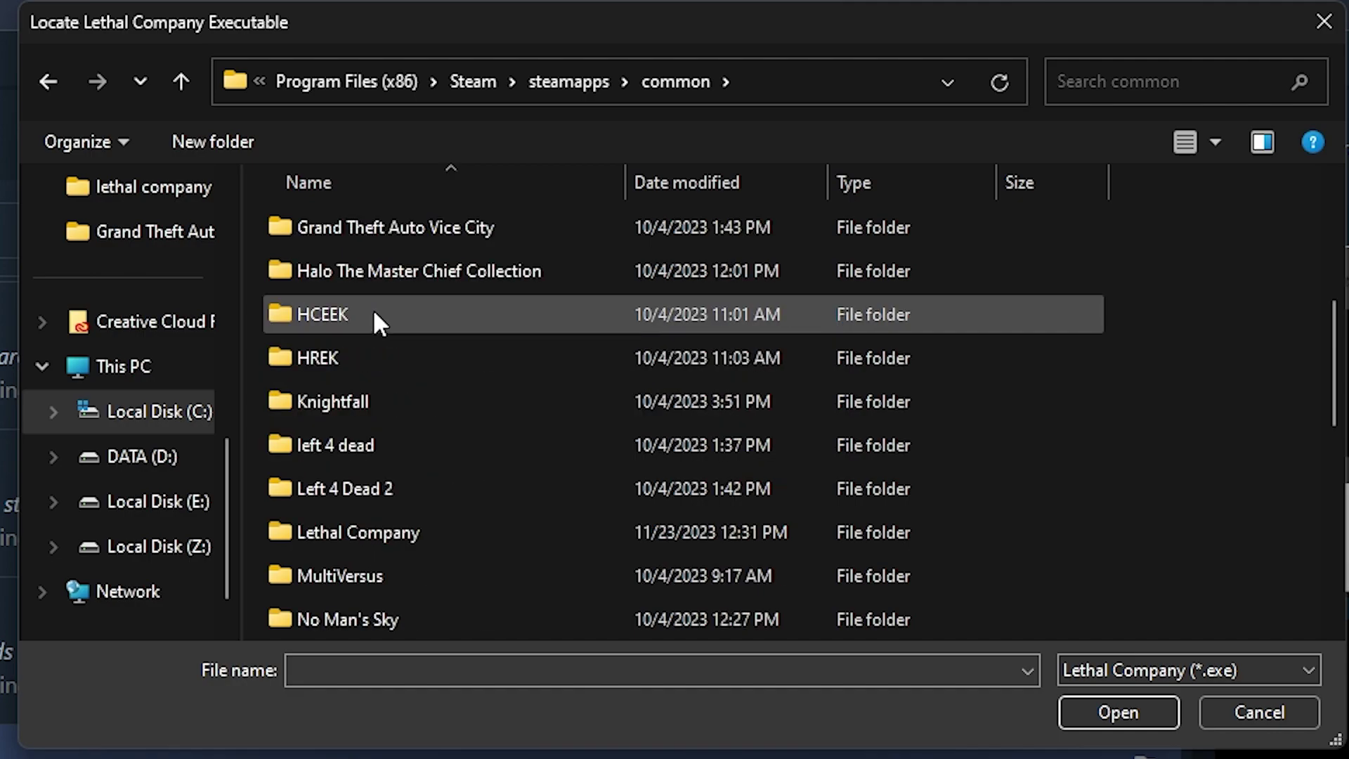
pyautogui.scroll(3, 373, 313)
pyautogui.scroll(-3, 379, 331)
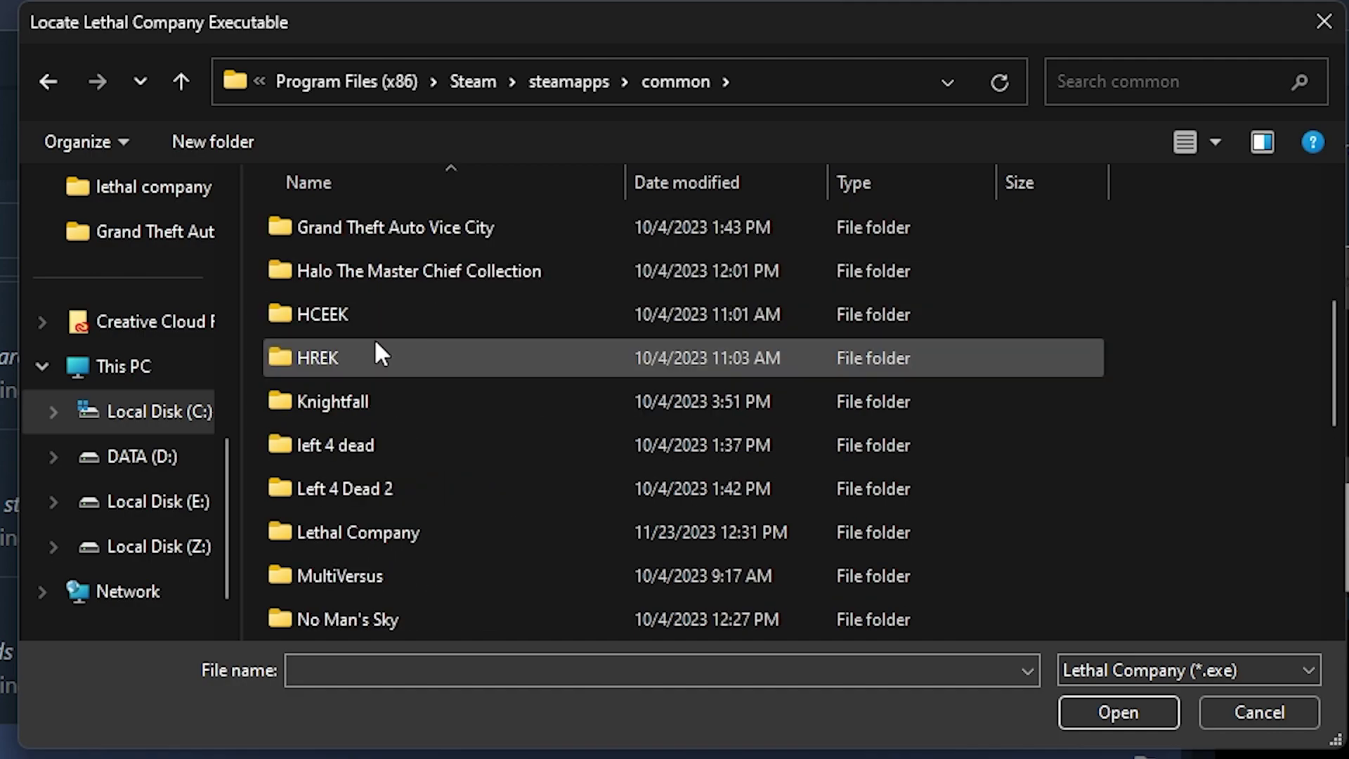
pyautogui.scroll(-4, 365, 394)
pyautogui.scroll(-1, 389, 483)
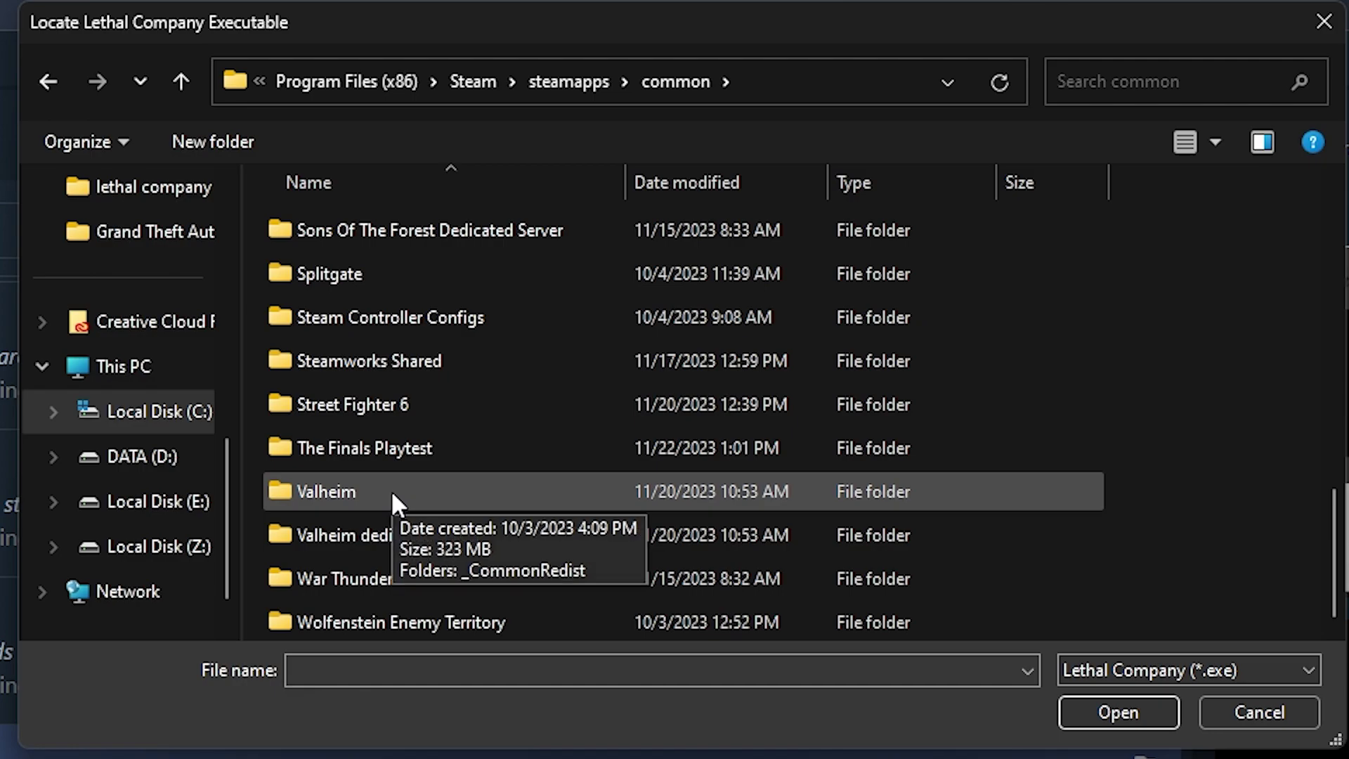
pyautogui.scroll(3, 379, 563)
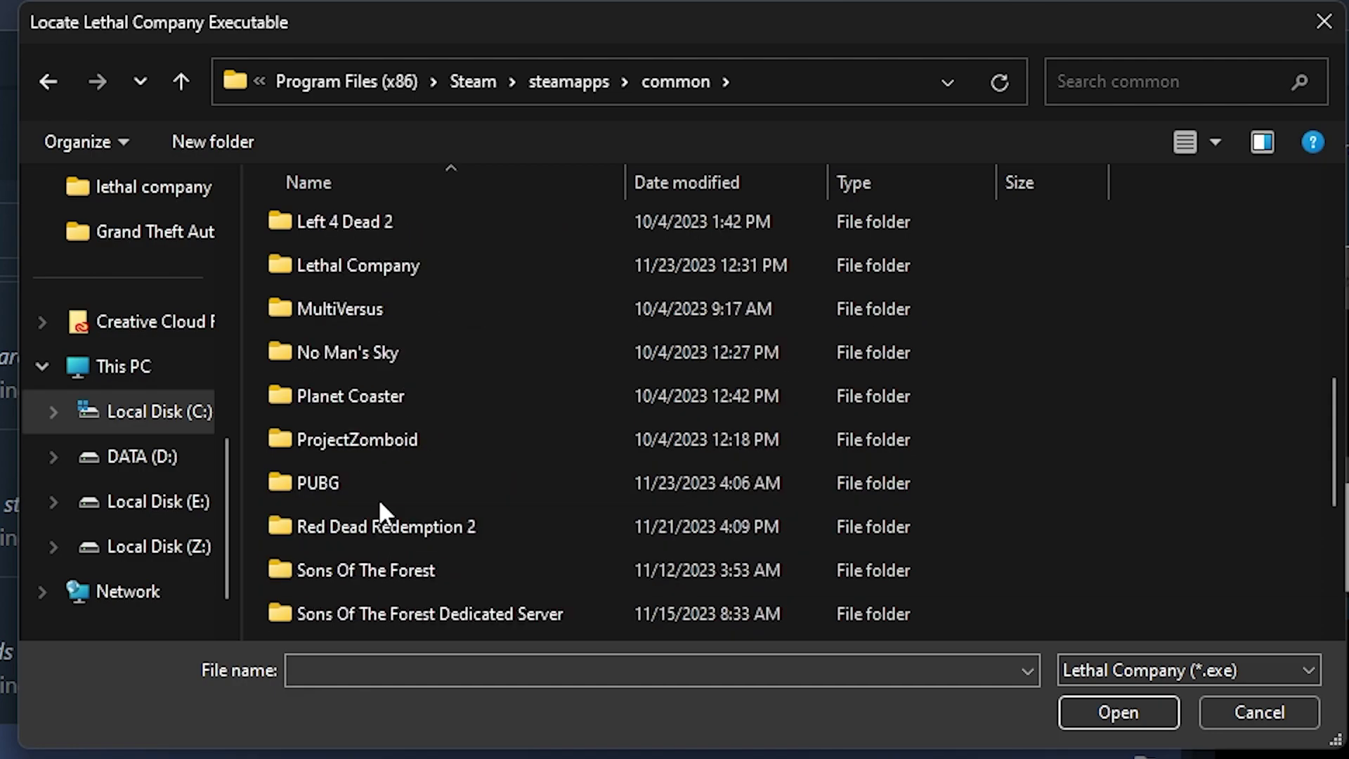
pyautogui.scroll(1, 381, 458)
pyautogui.doubleClick(367, 397)
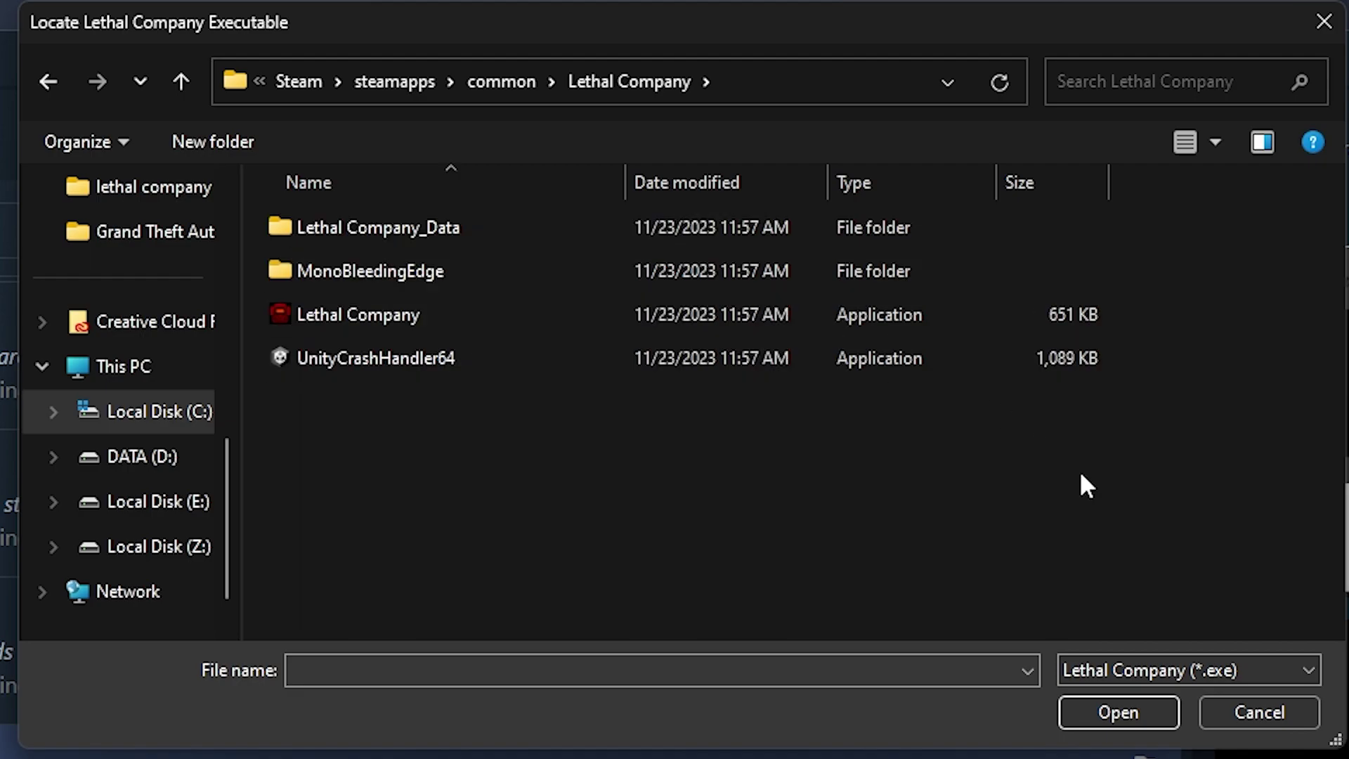
pyautogui.click(446, 317)
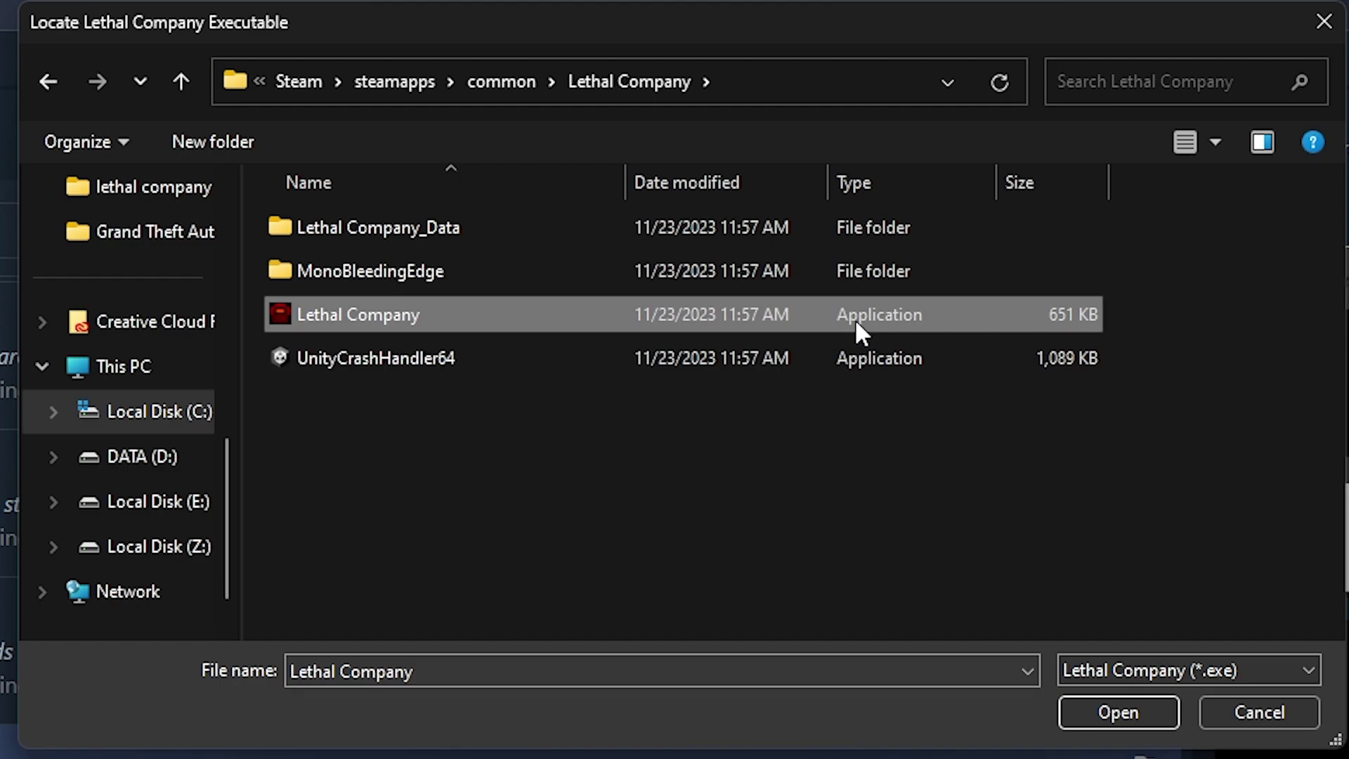
pyautogui.click(1125, 708)
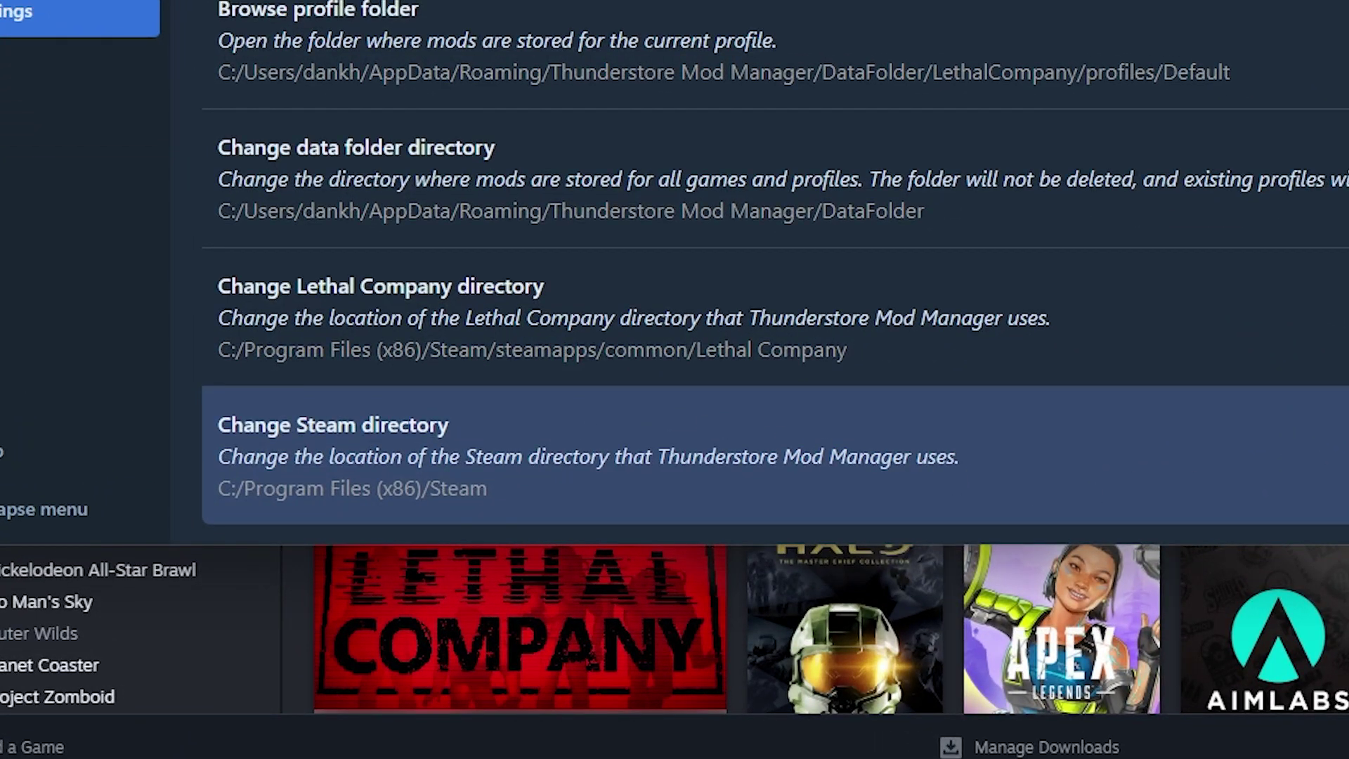
# Set the Steam directory by choosing the steam application in C:\Program Files (x86)\Steam
pyautogui.click(1167, 453)
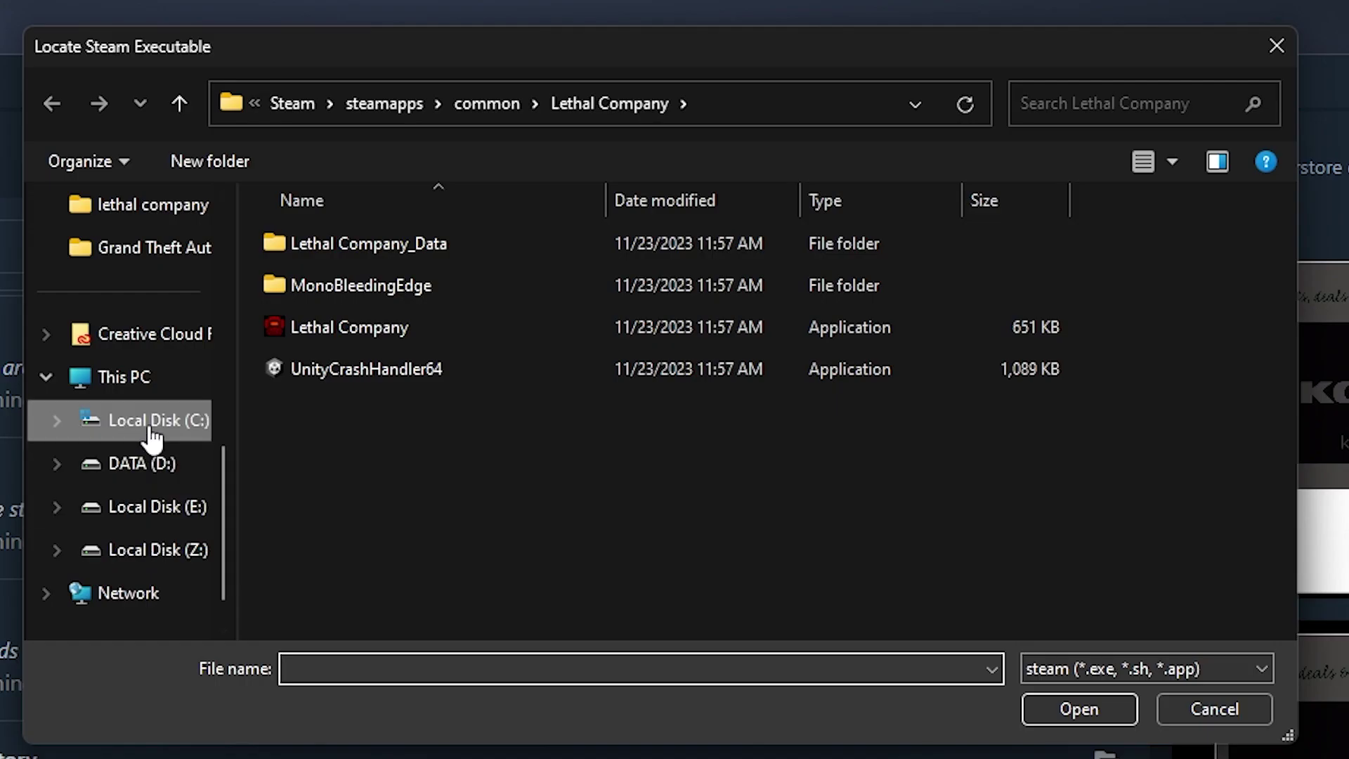
pyautogui.click(151, 429)
pyautogui.doubleClick(363, 239)
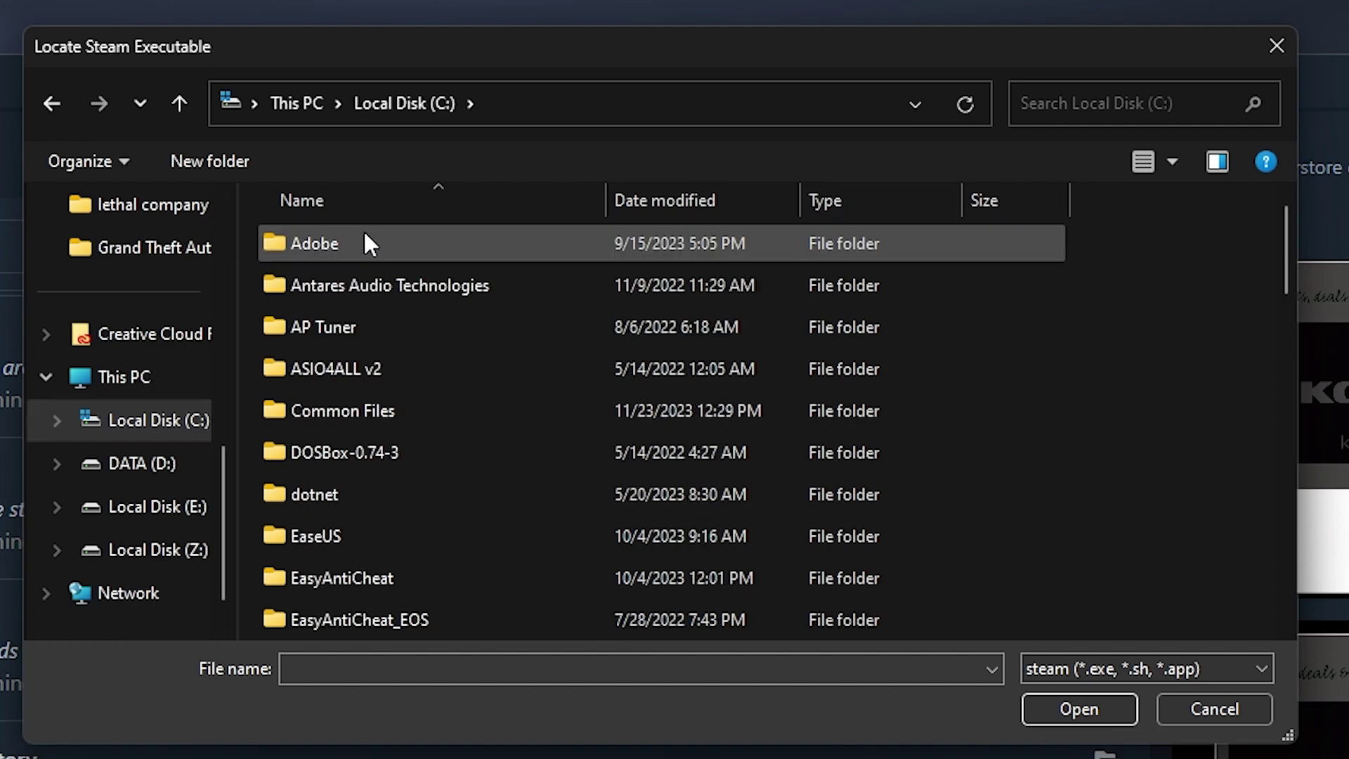
pyautogui.scroll(-8, 339, 479)
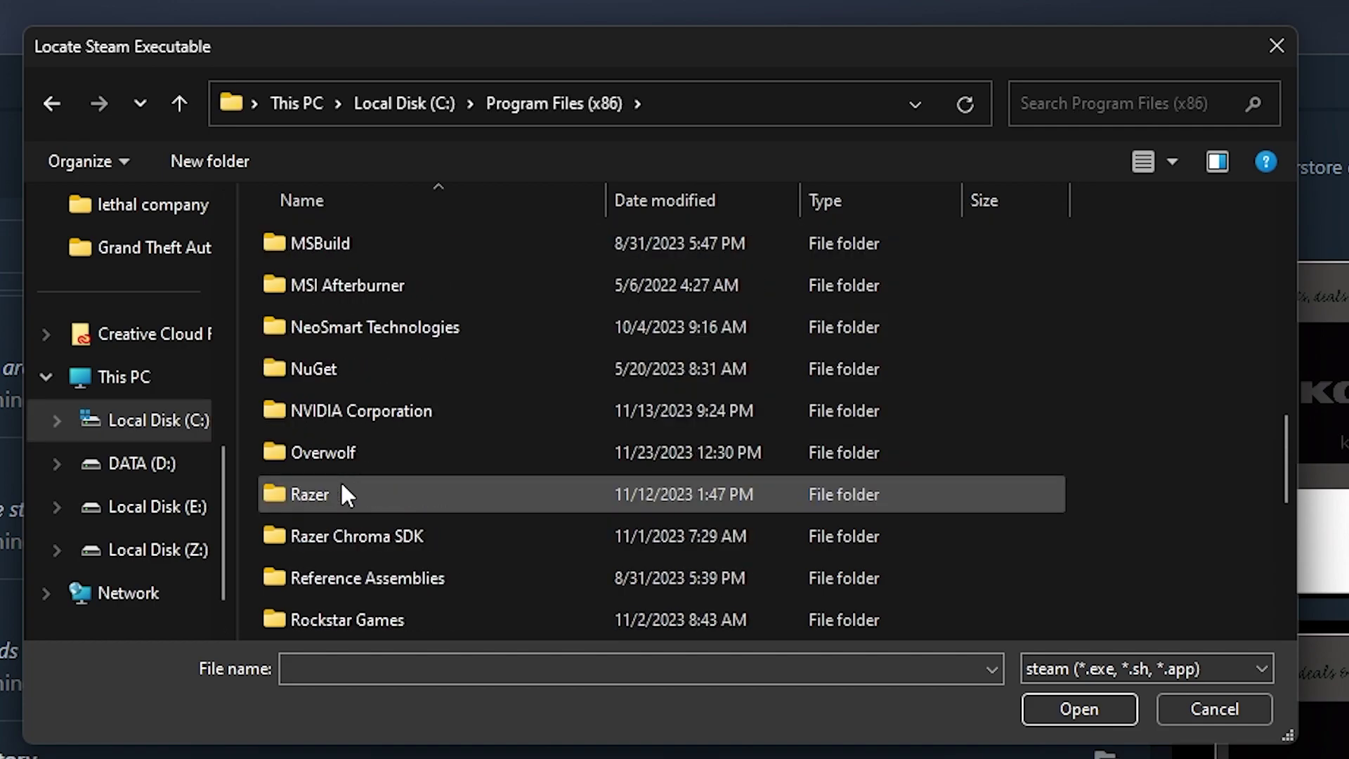
pyautogui.scroll(-3, 340, 479)
pyautogui.doubleClick(324, 332)
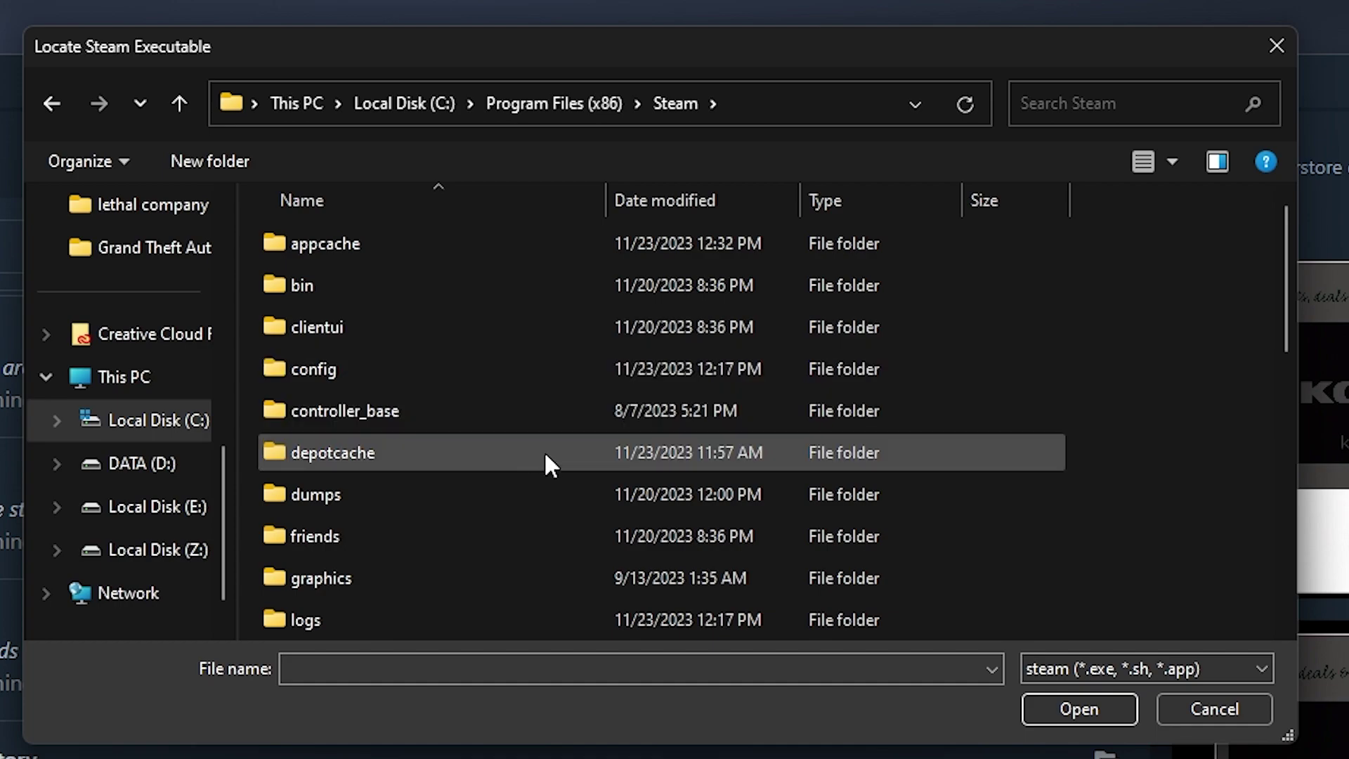
pyautogui.scroll(-6, 544, 450)
pyautogui.click(394, 413)
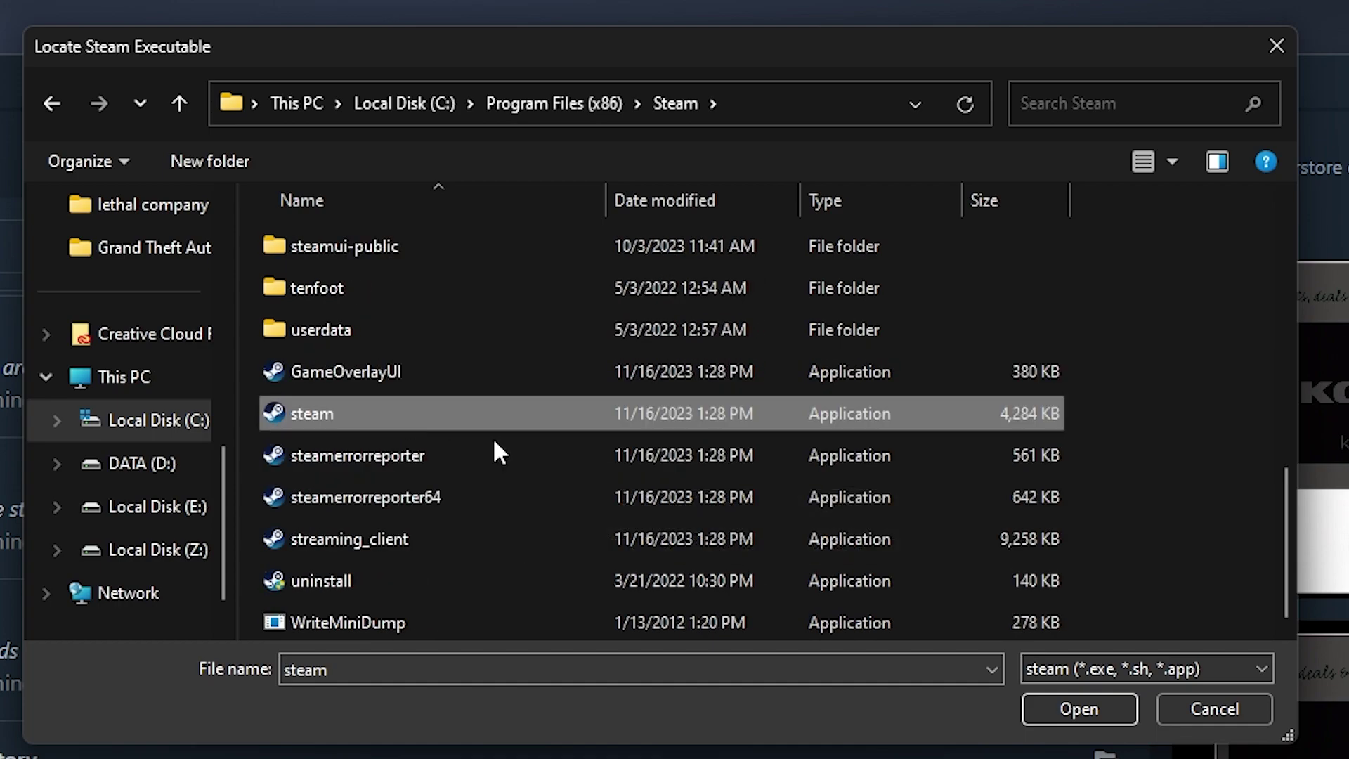
pyautogui.click(1076, 716)
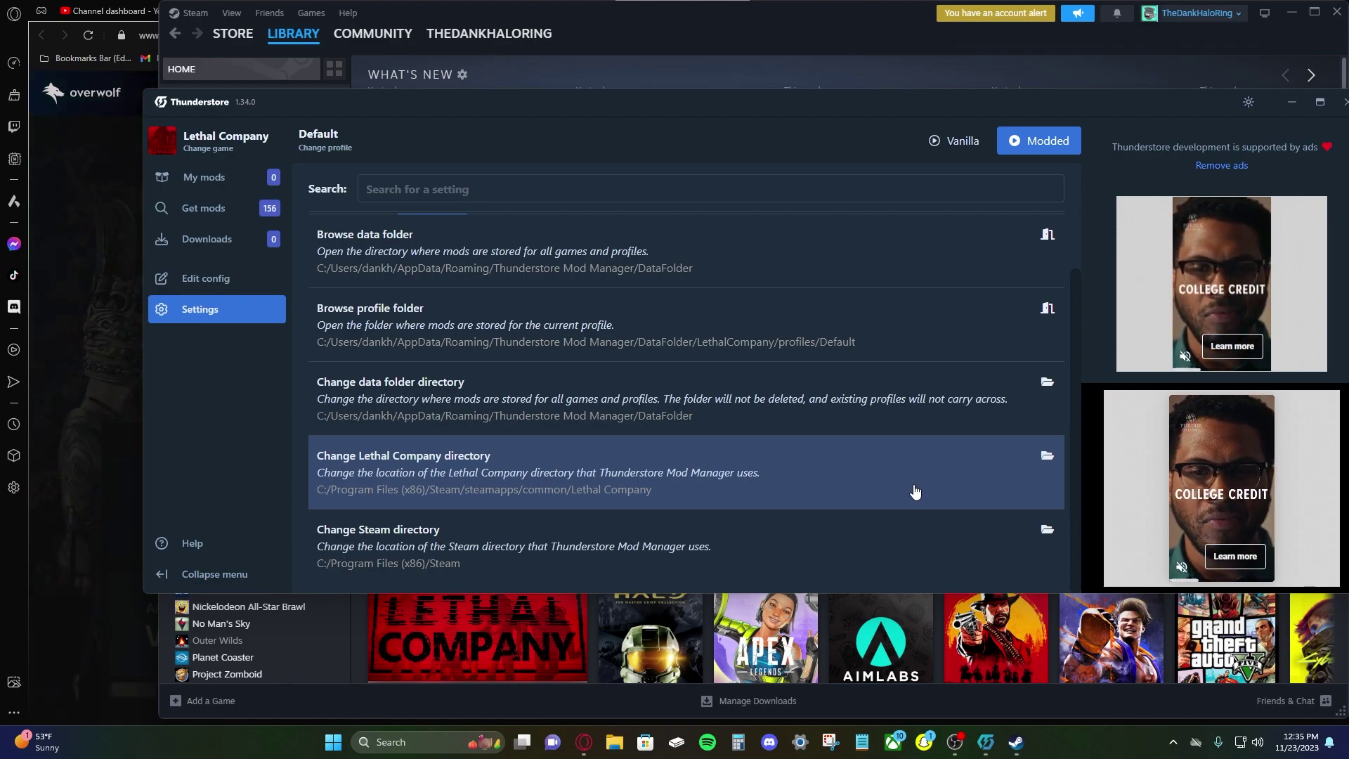
# Check the installed mods and open the list of mods available for Lethal Company
pyautogui.click(232, 181)
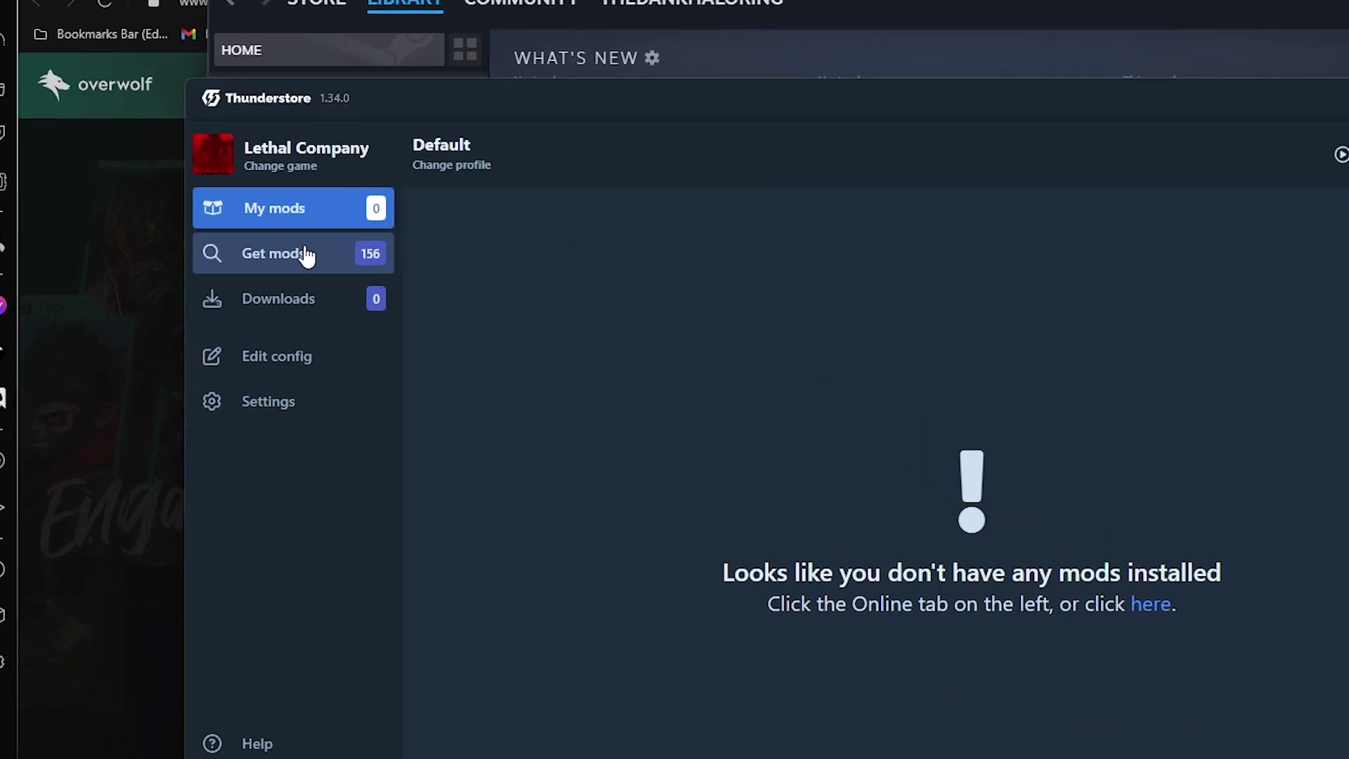
pyautogui.click(317, 258)
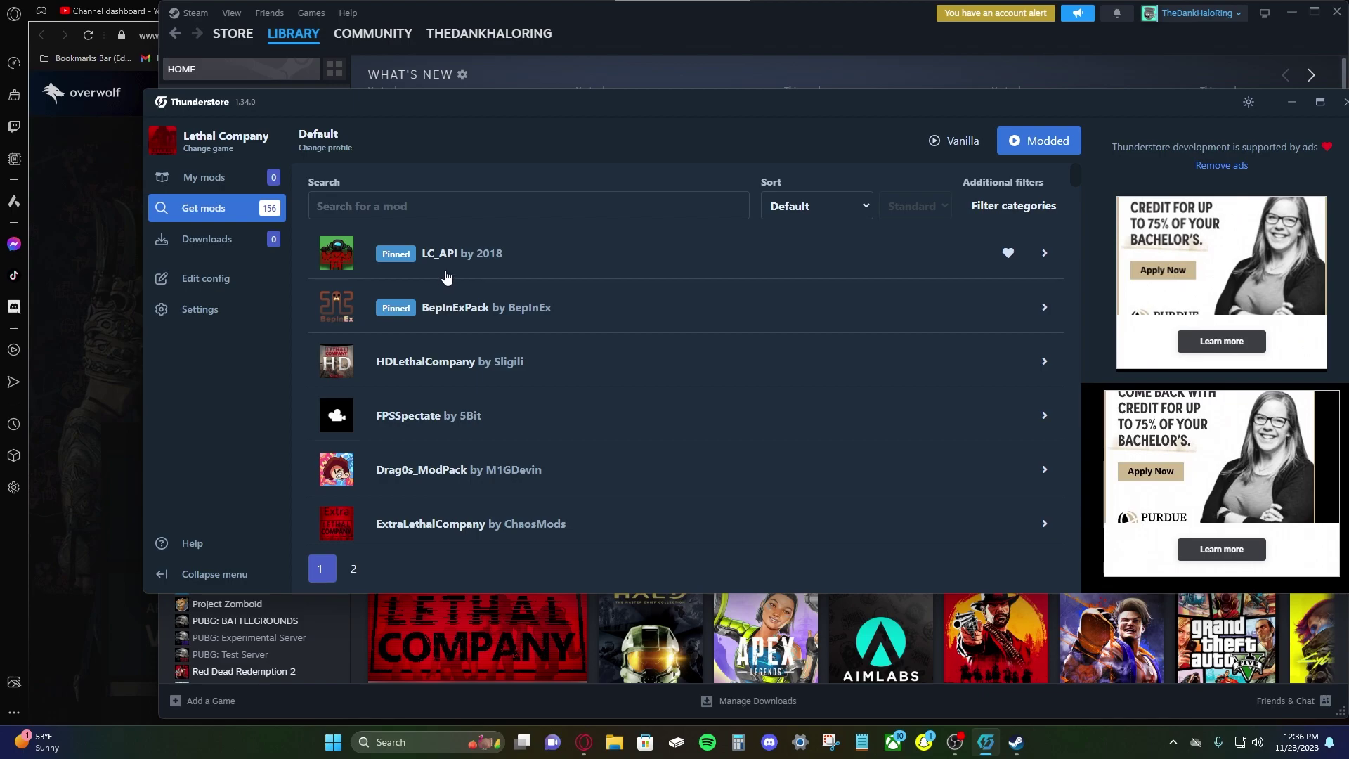
# Search the available mods for "bigger" and expand the details of the BiggerLobby mod
pyautogui.click(450, 207)
pyautogui.write('bigger')
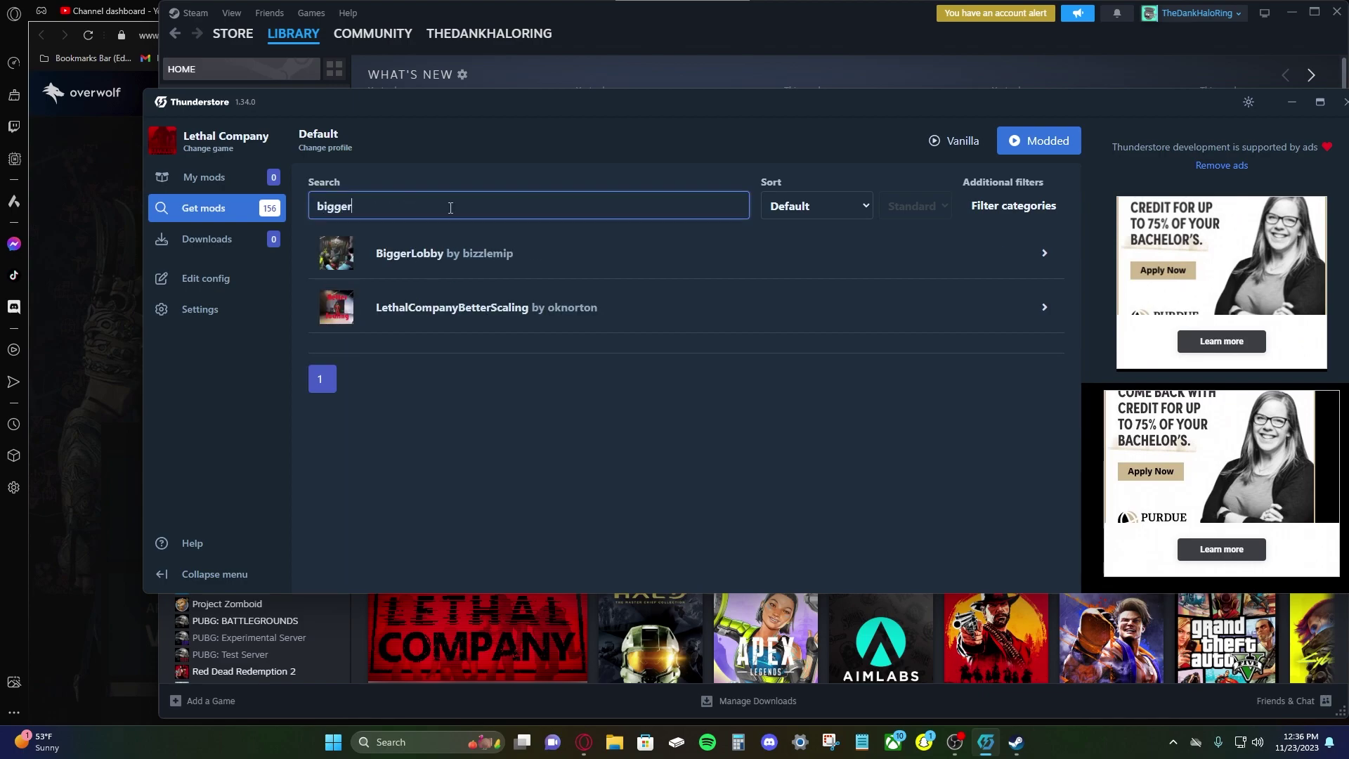
pyautogui.doubleClick(422, 256)
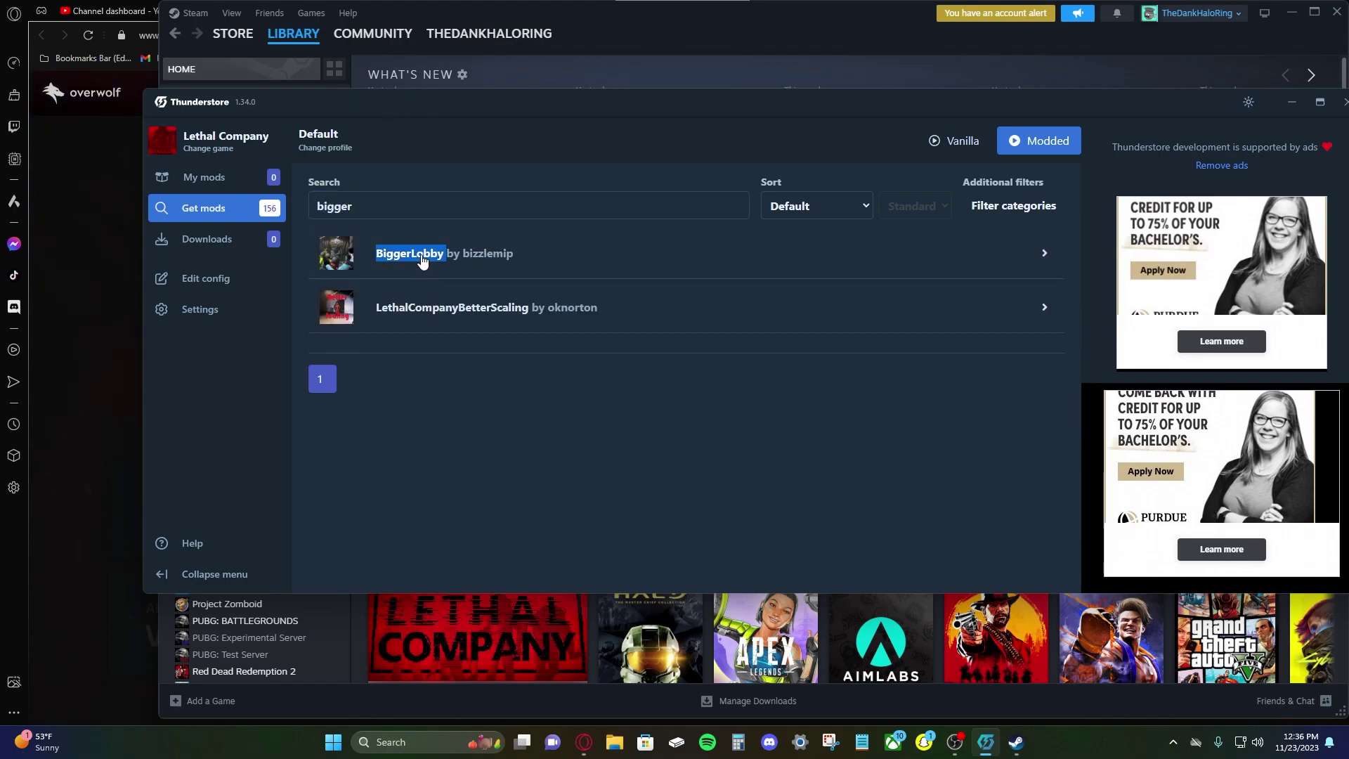
pyautogui.click(435, 258)
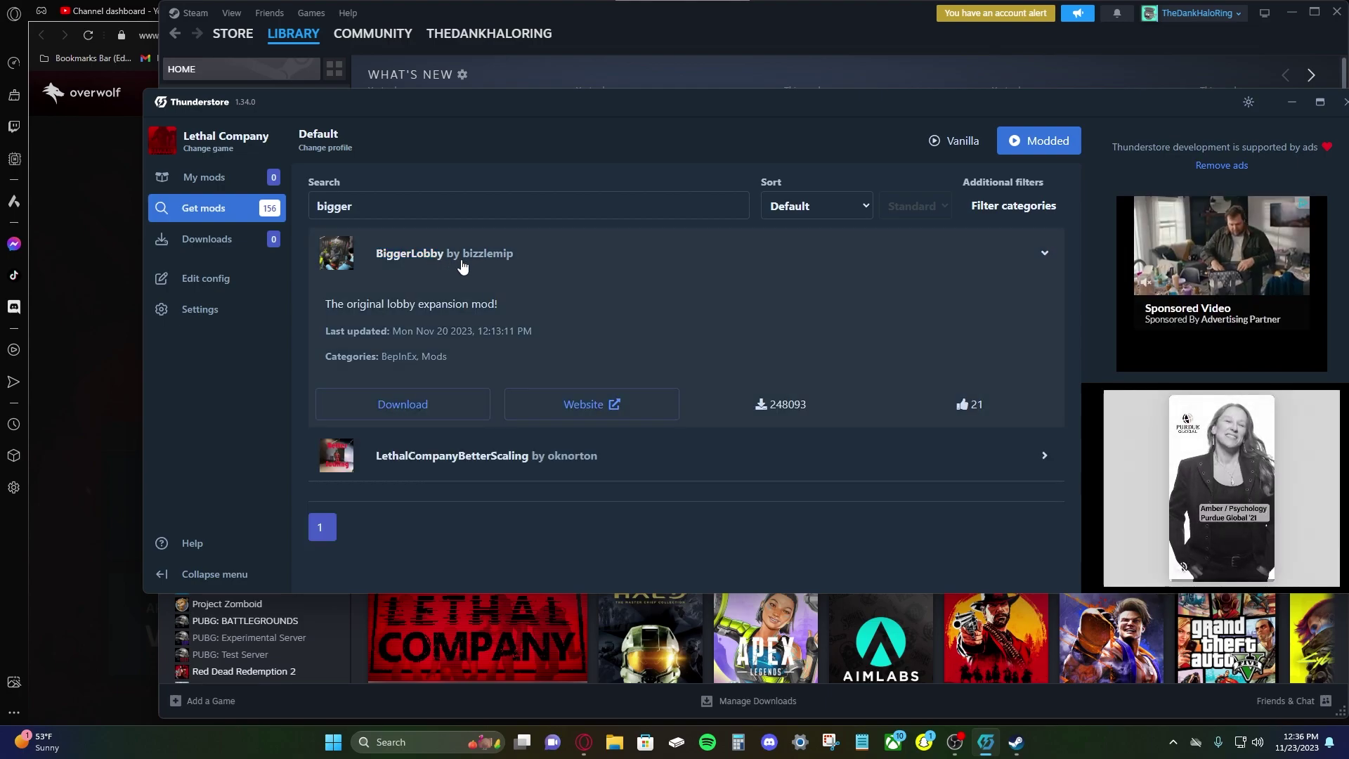
# Download version 2.2.2 of BiggerLobby together with its dependencies
pyautogui.click(437, 412)
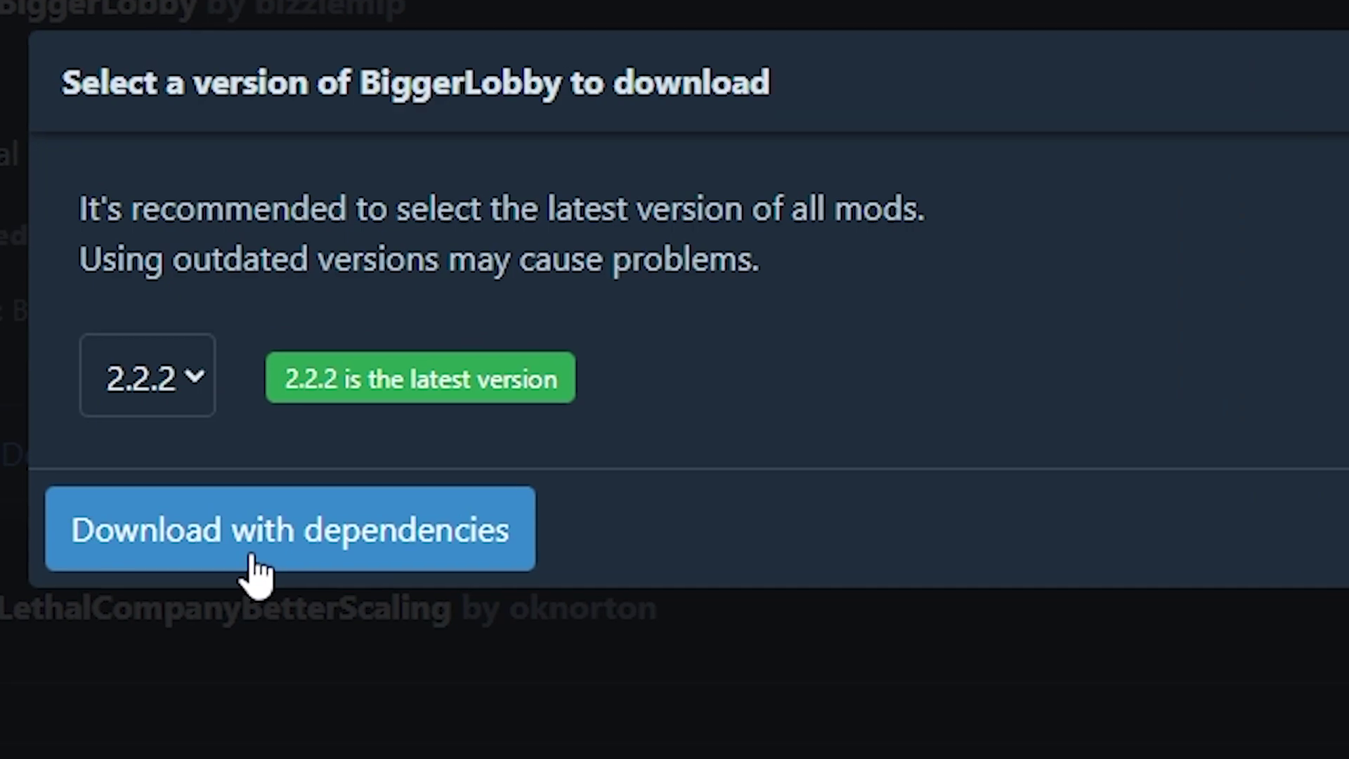
pyautogui.click(185, 388)
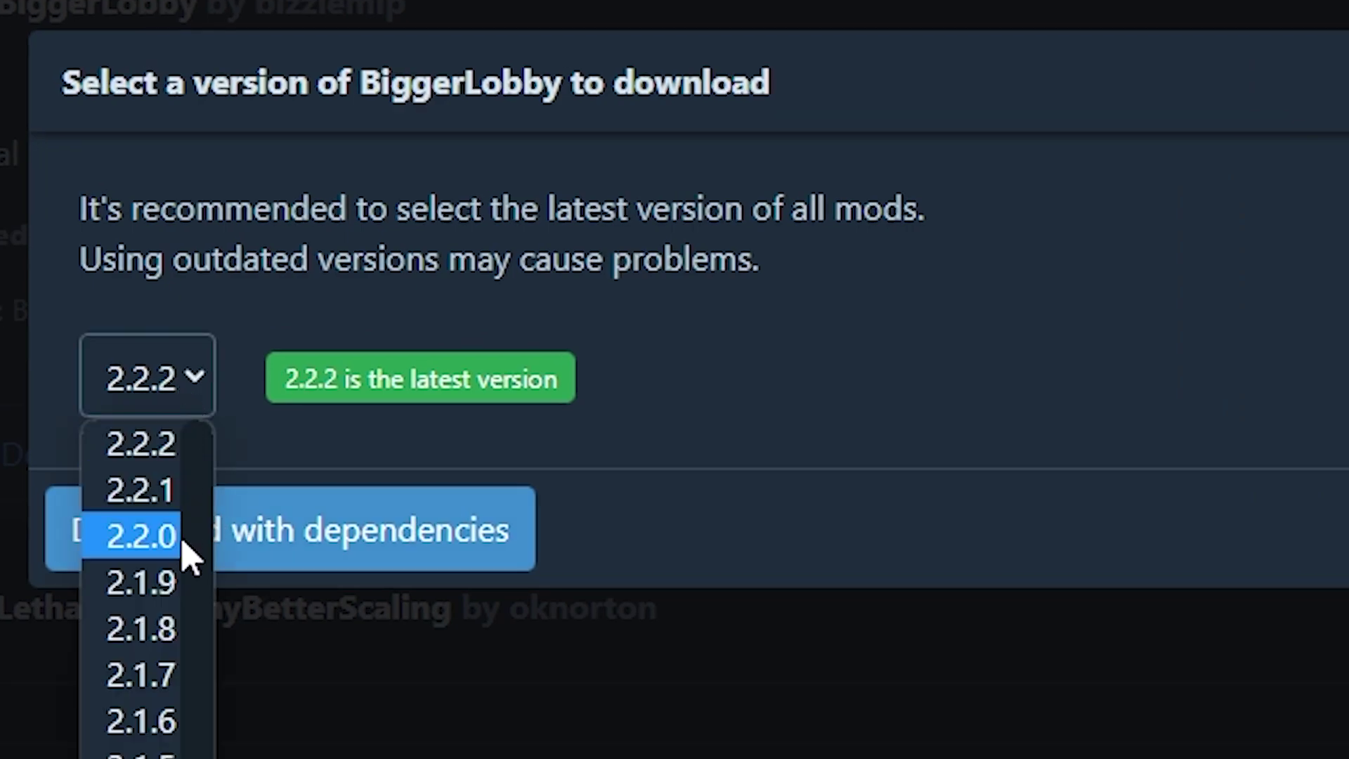
pyautogui.click(169, 464)
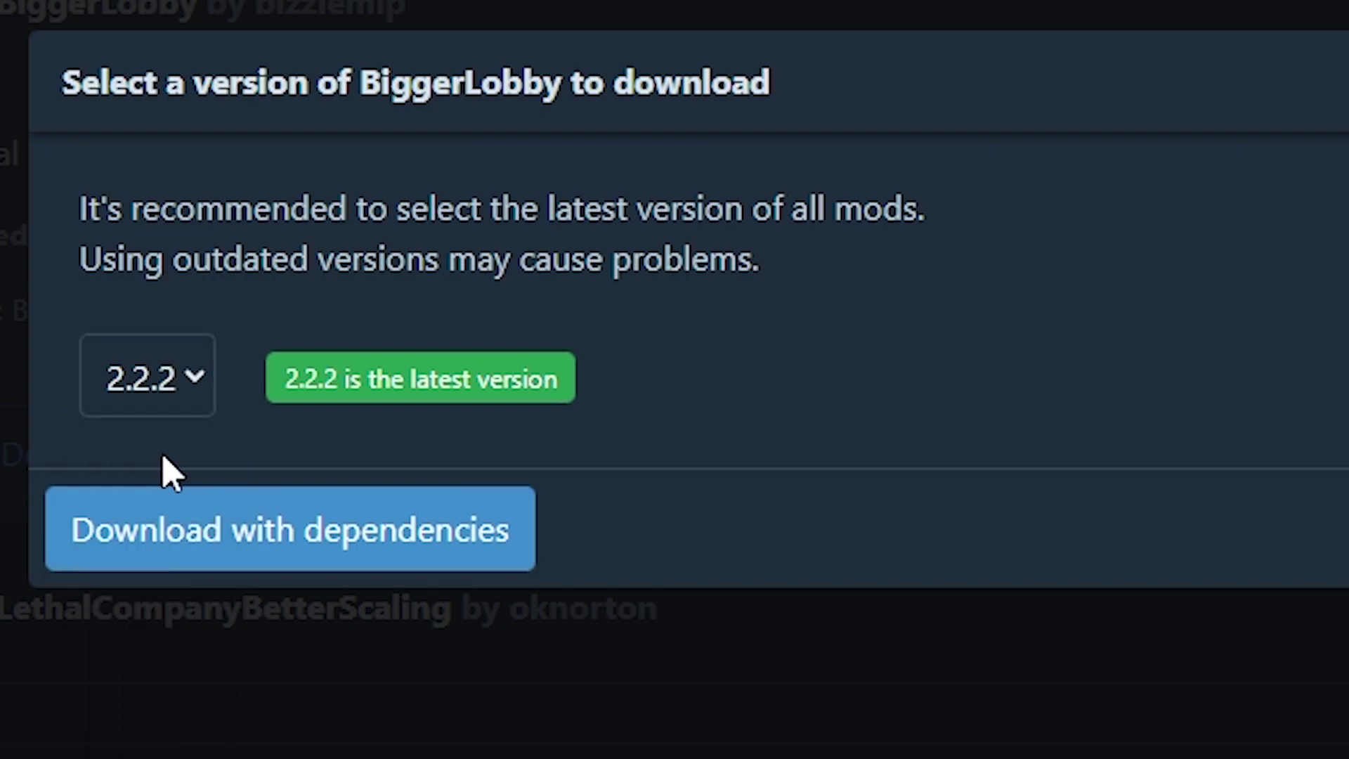
pyautogui.click(380, 556)
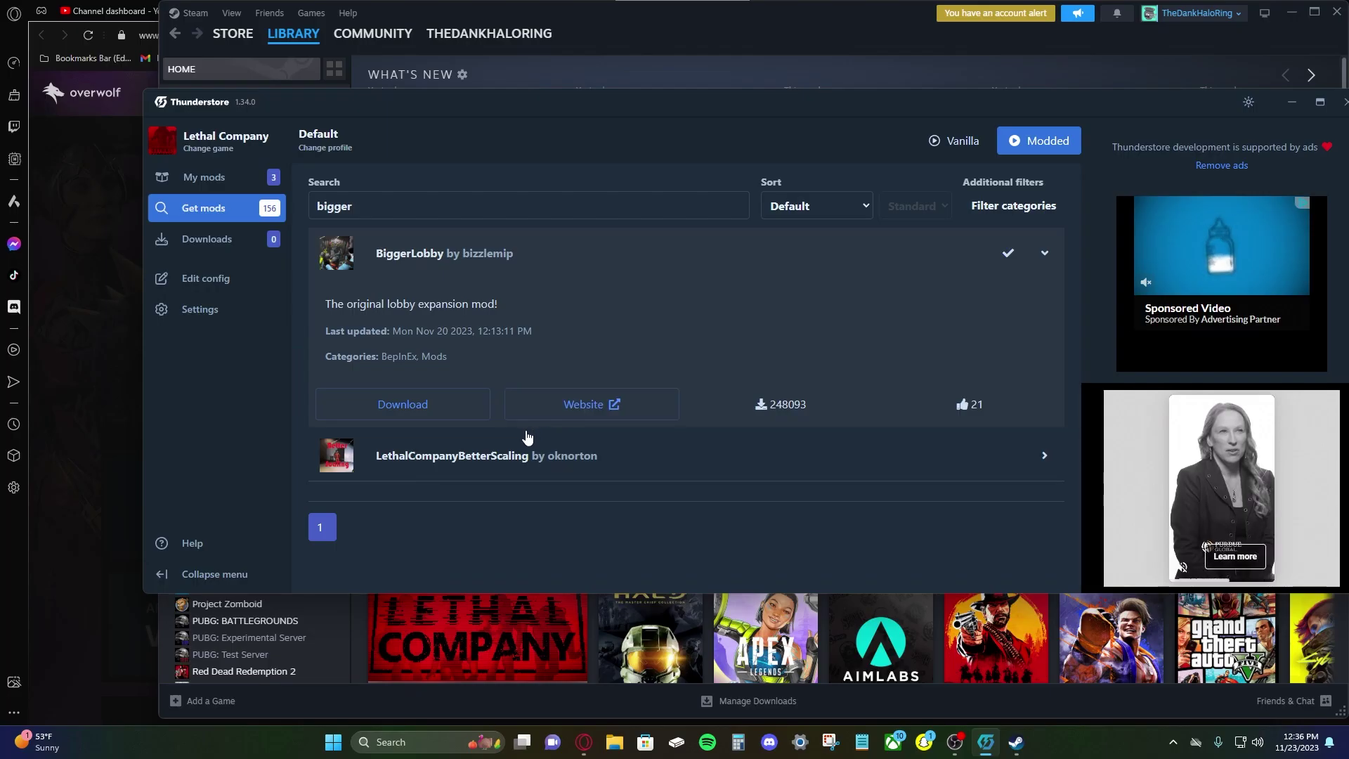
pyautogui.click(422, 404)
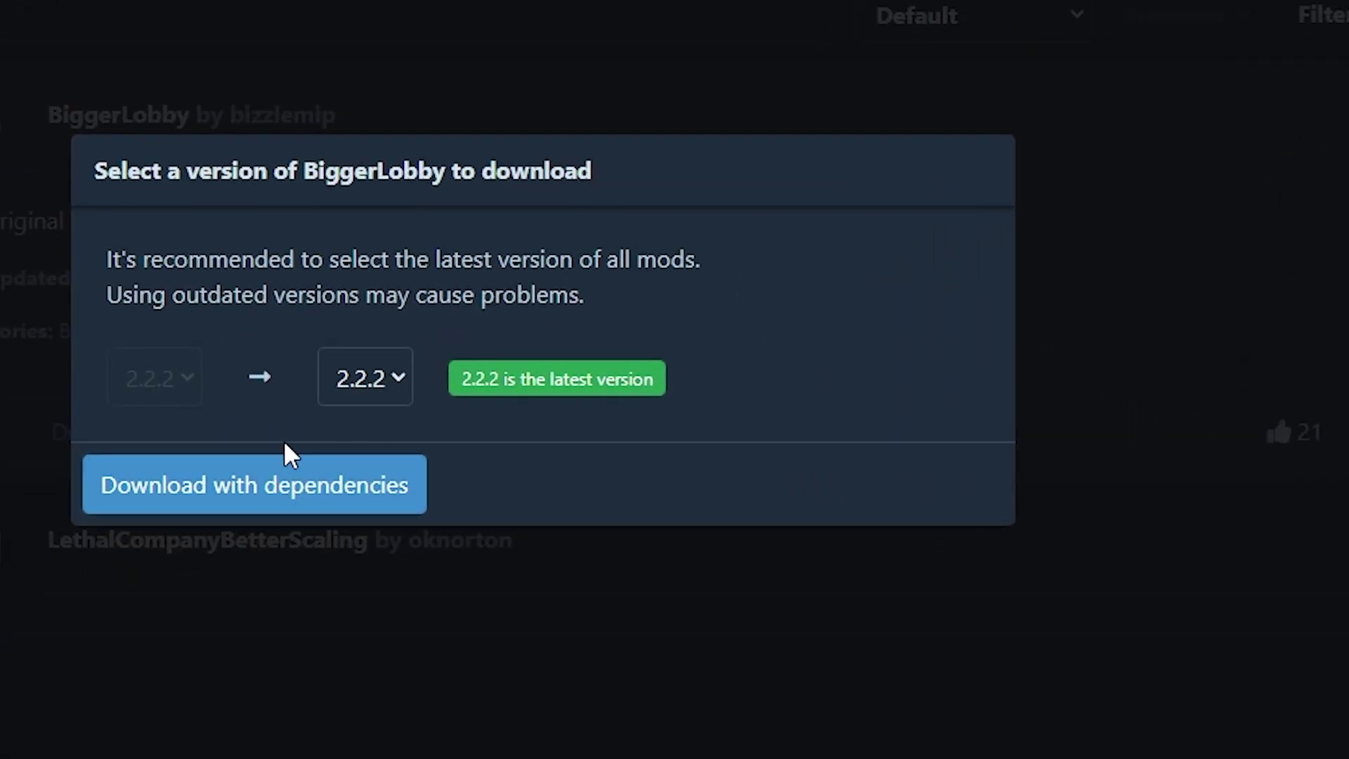
pyautogui.click(376, 487)
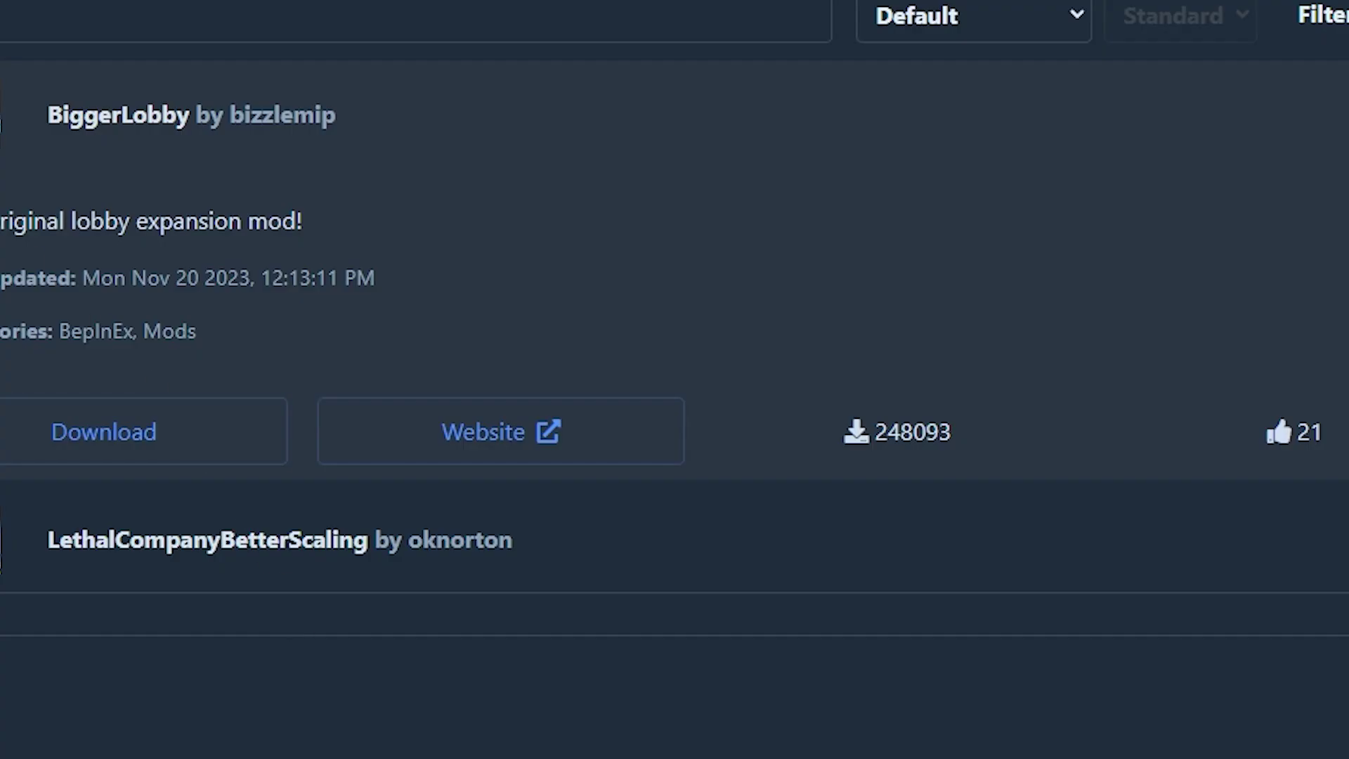
# Launch the modded version of Lethal Company and choose the Online launch mode
pyautogui.click(656, 217)
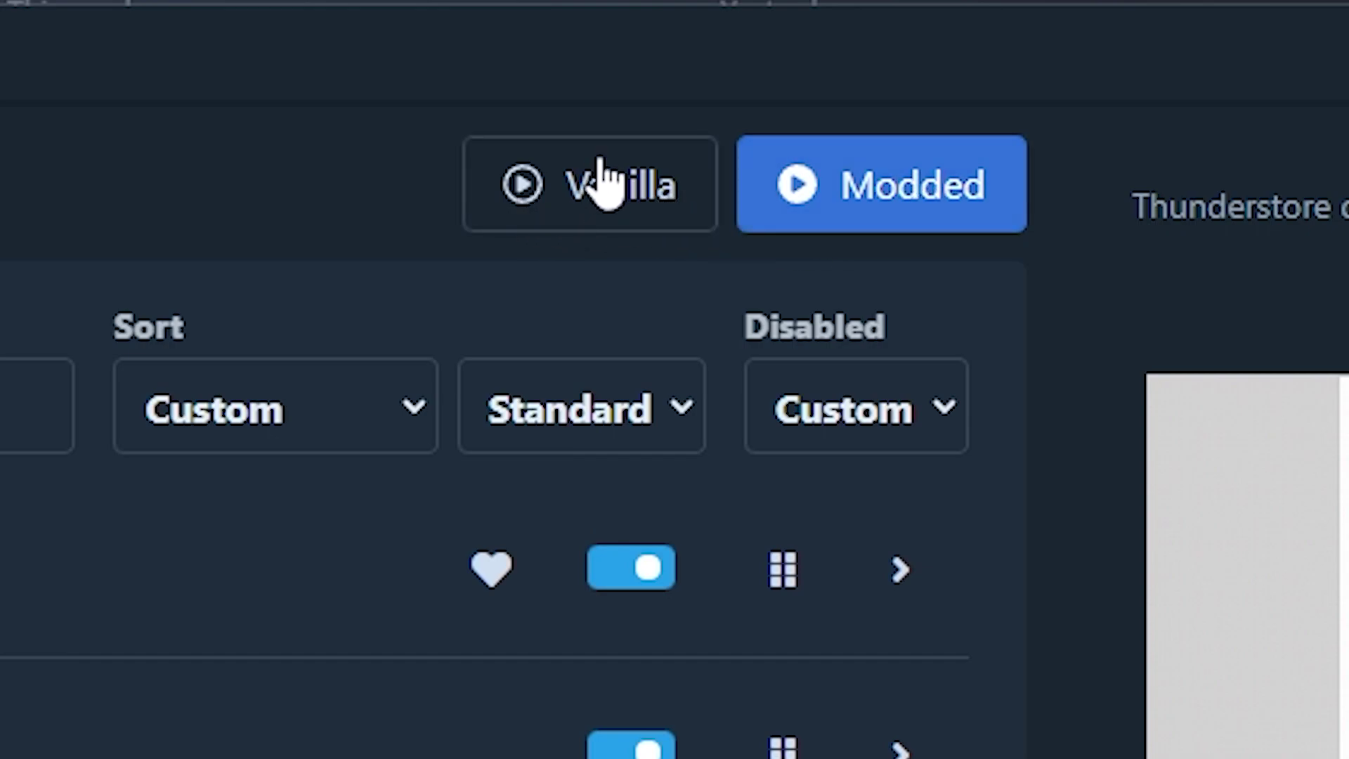
pyautogui.click(852, 204)
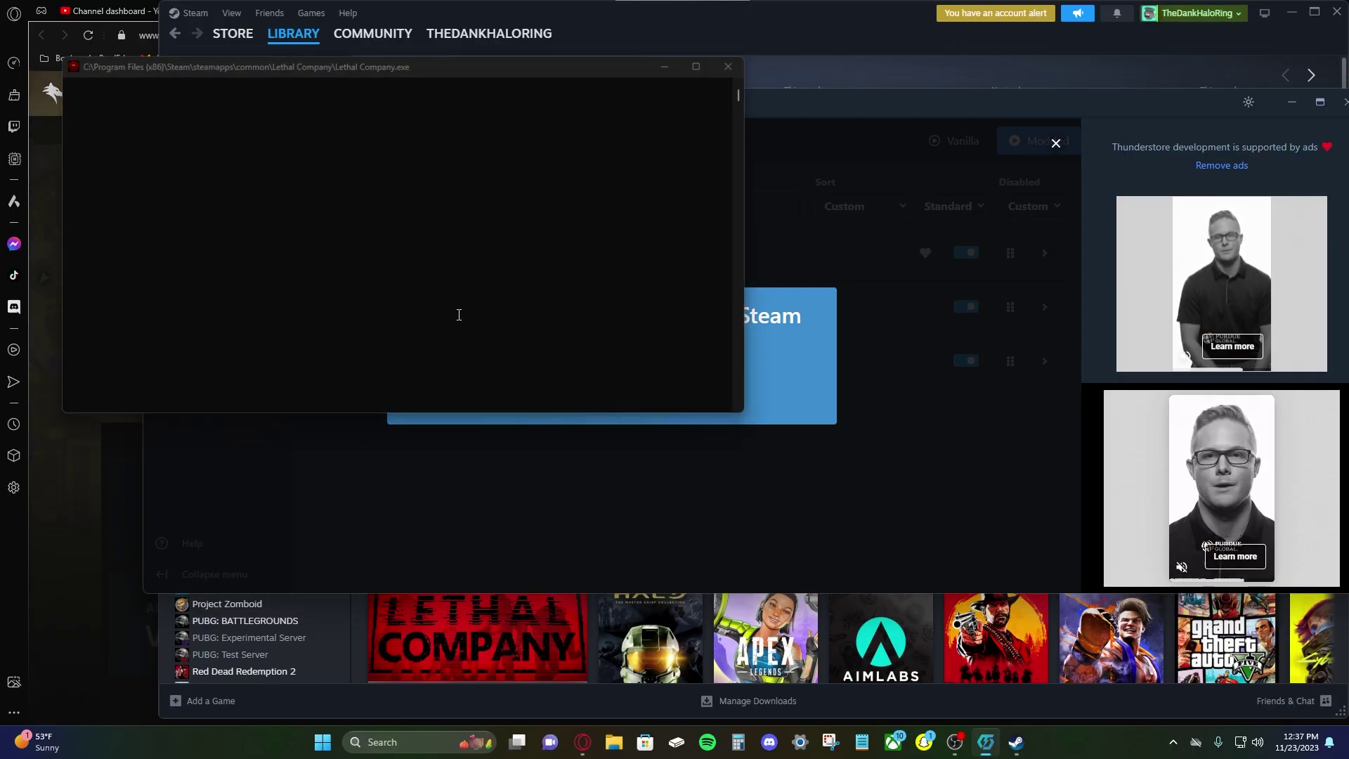
pyautogui.moveTo(379, 68); pyautogui.dragTo(640, 183)
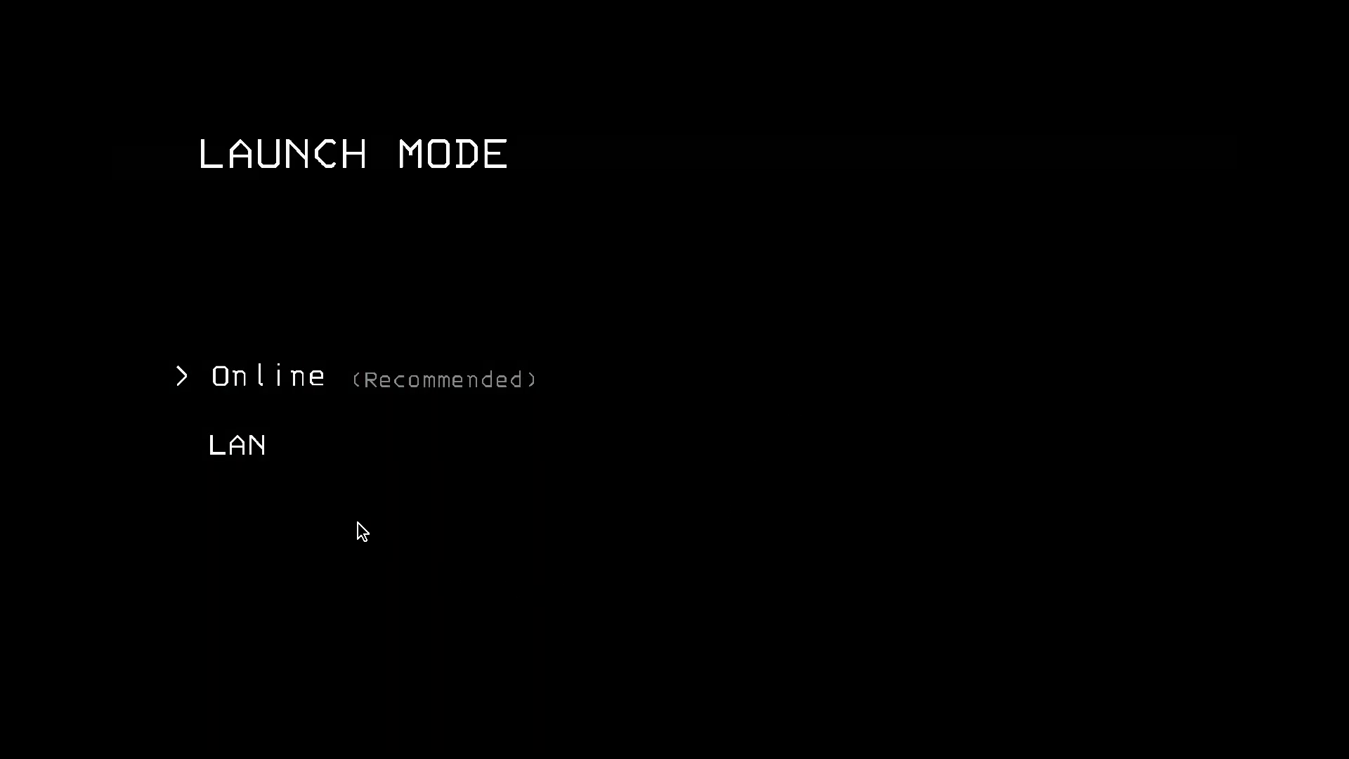
pyautogui.click(296, 381)
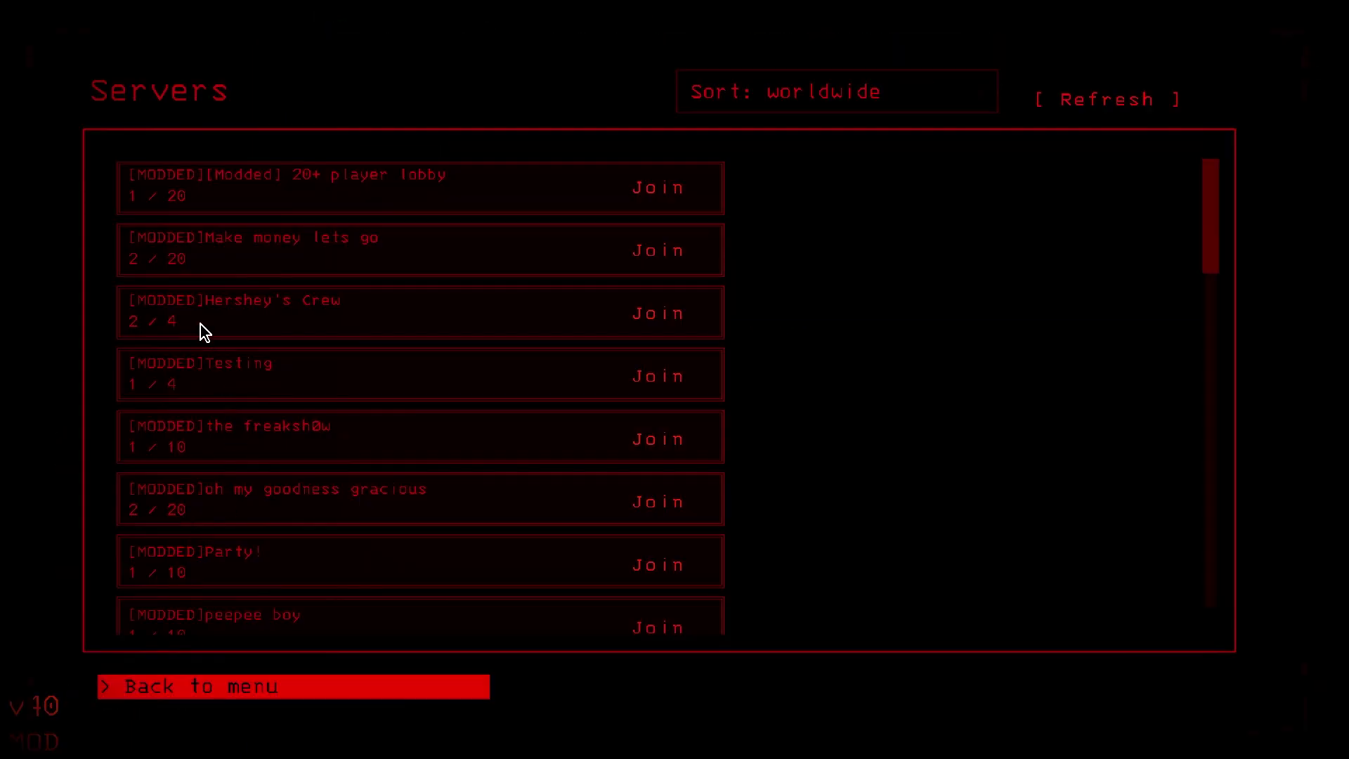
# Look through the worldwide server list for modded lobbies and their player limits, and return to the main menu
pyautogui.scroll(-2, 196, 281)
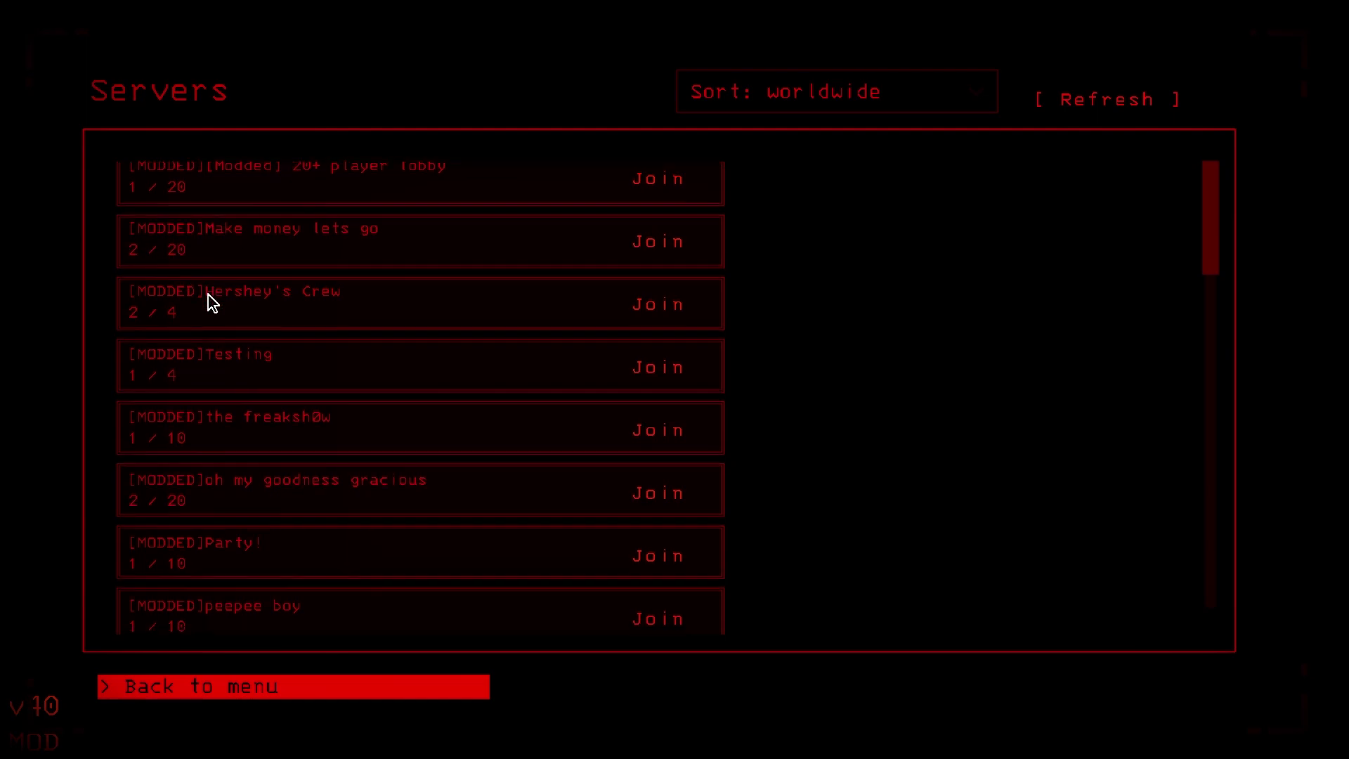
pyautogui.scroll(-1, 239, 456)
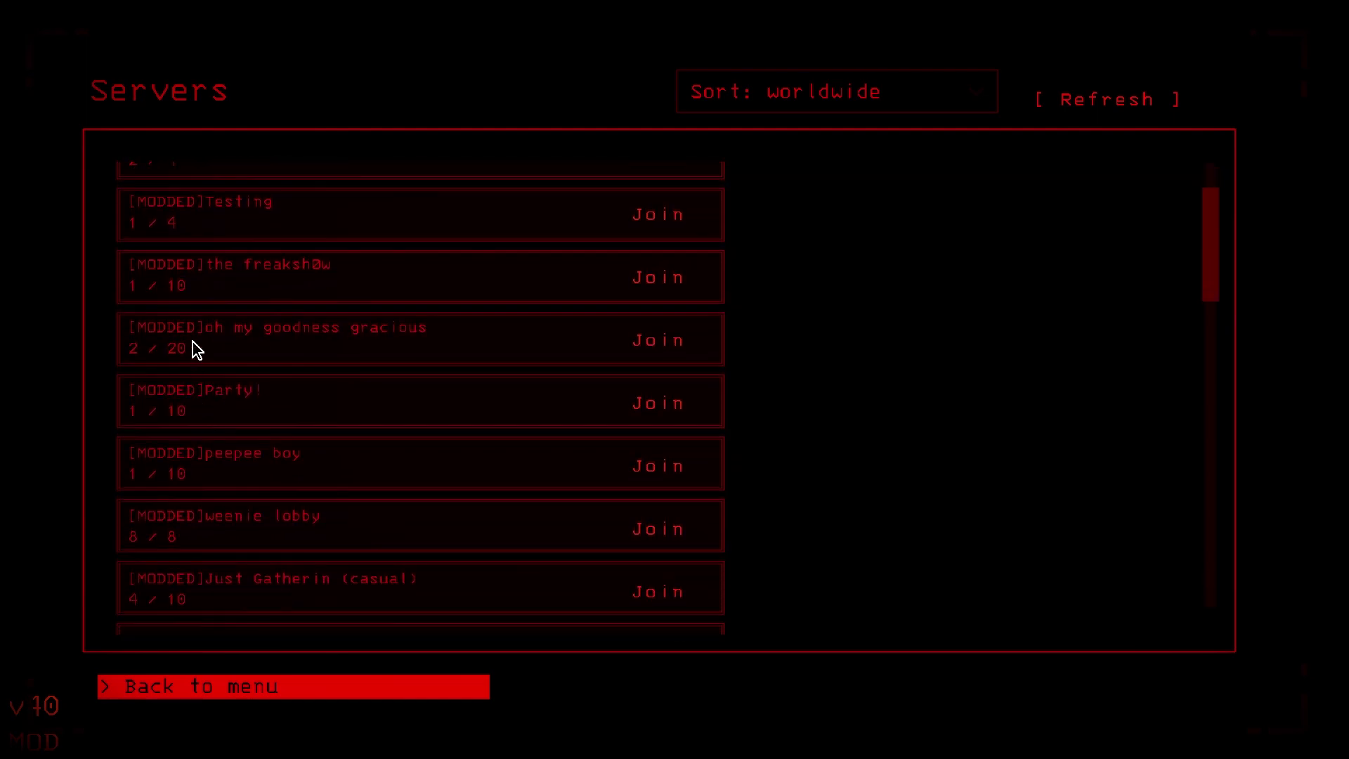
pyautogui.scroll(-4, 223, 442)
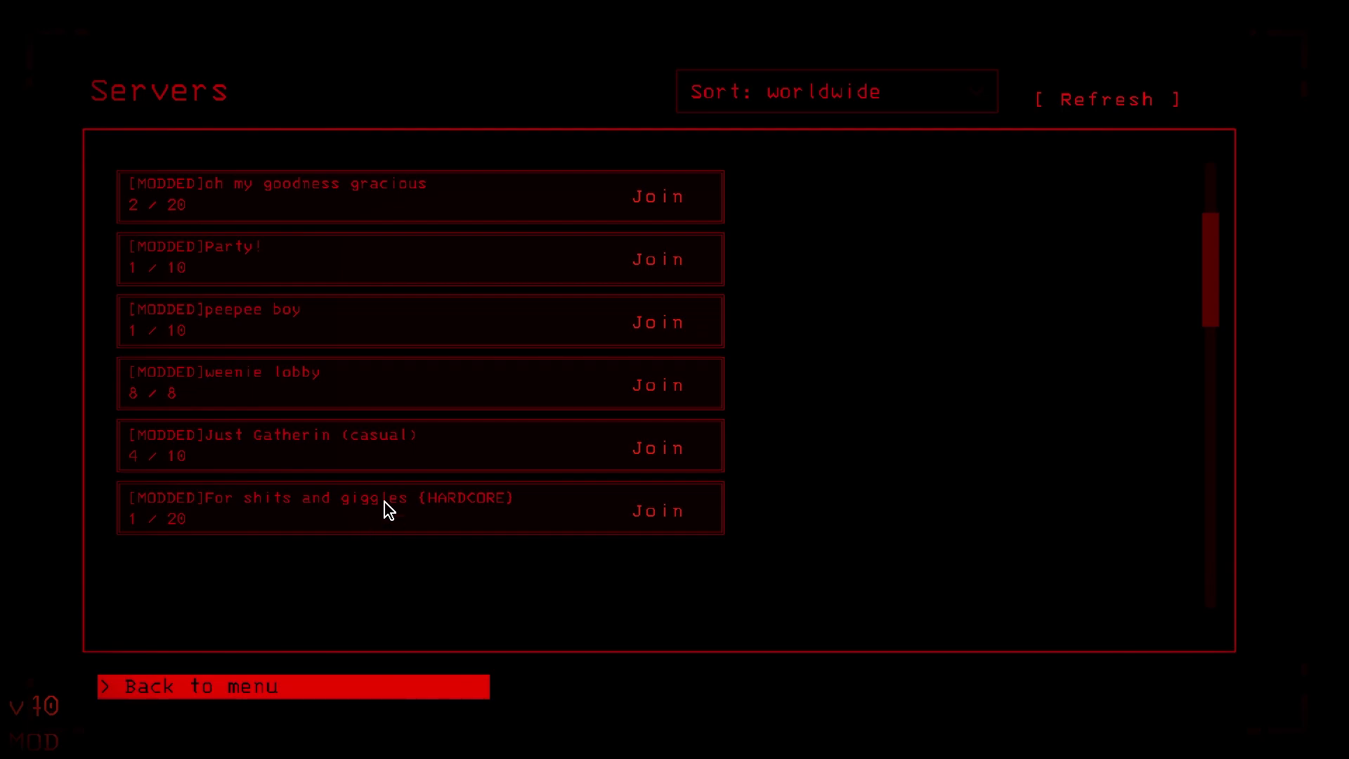
pyautogui.scroll(1, 381, 513)
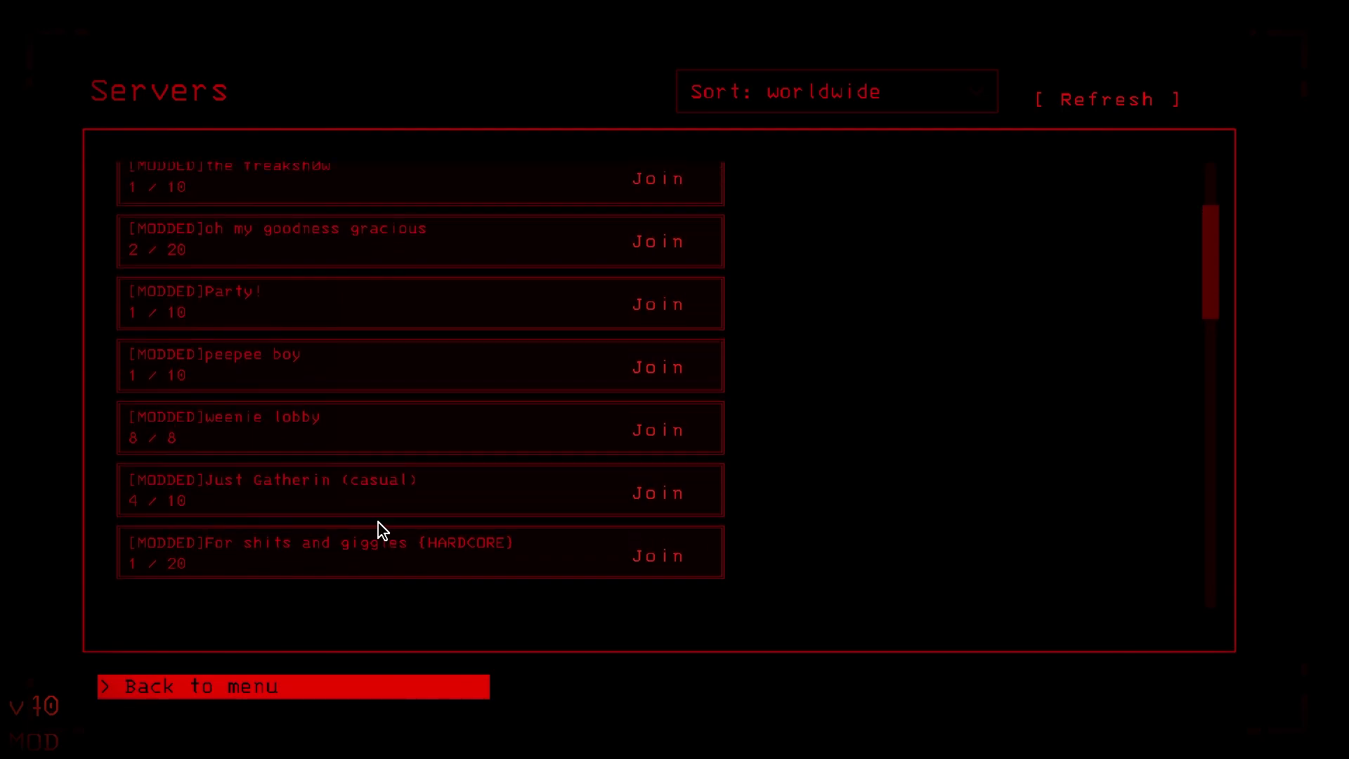
pyautogui.scroll(1, 322, 460)
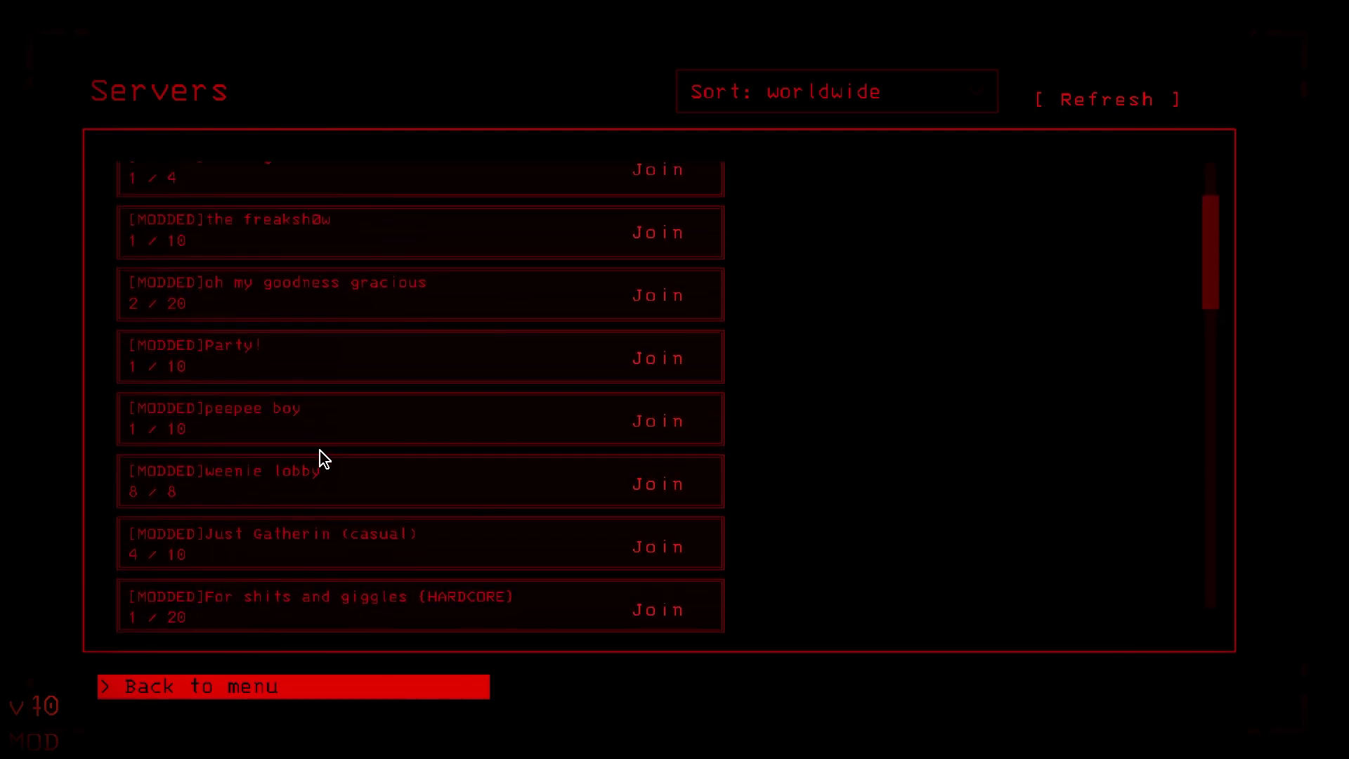
pyautogui.click(145, 696)
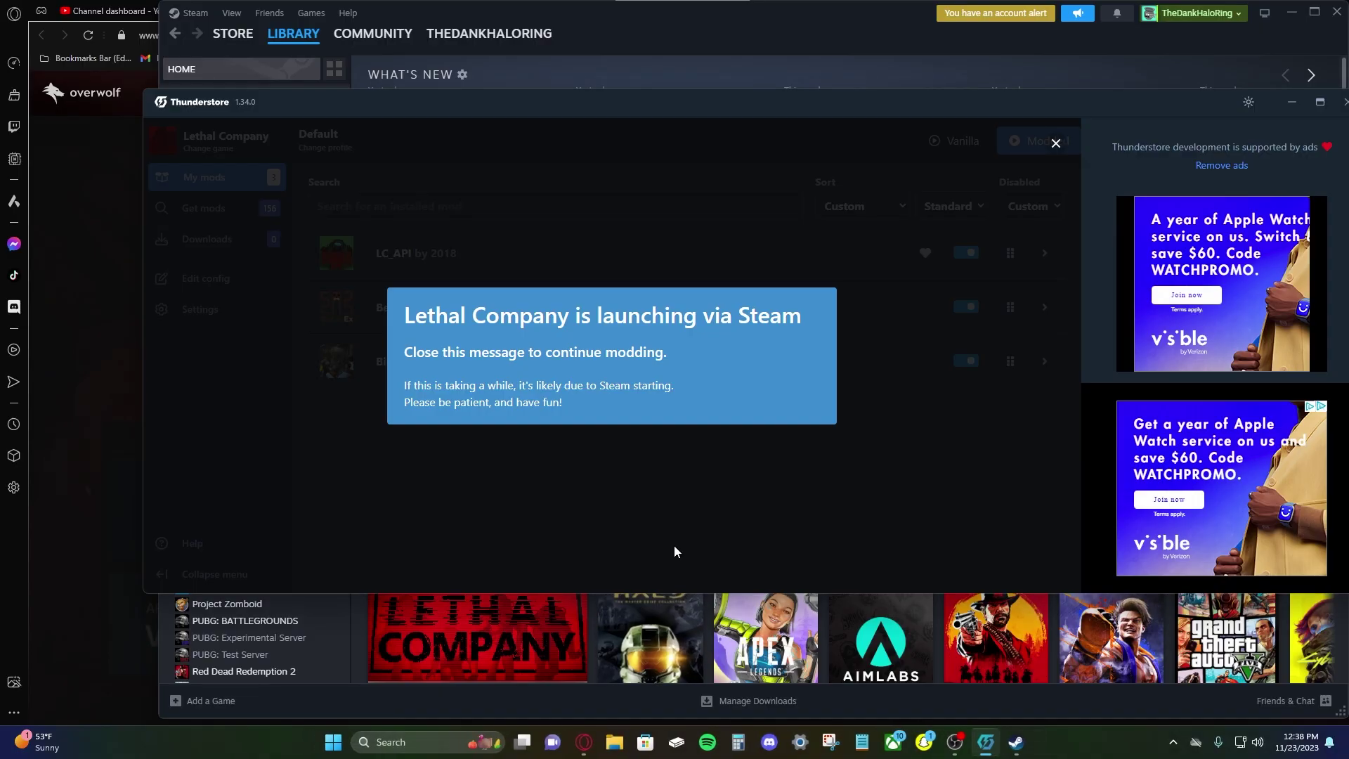
# Back in Thunderstore Mod Manager, search the available mods for "game" and expand the GameMaster mod's details
pyautogui.click(673, 545)
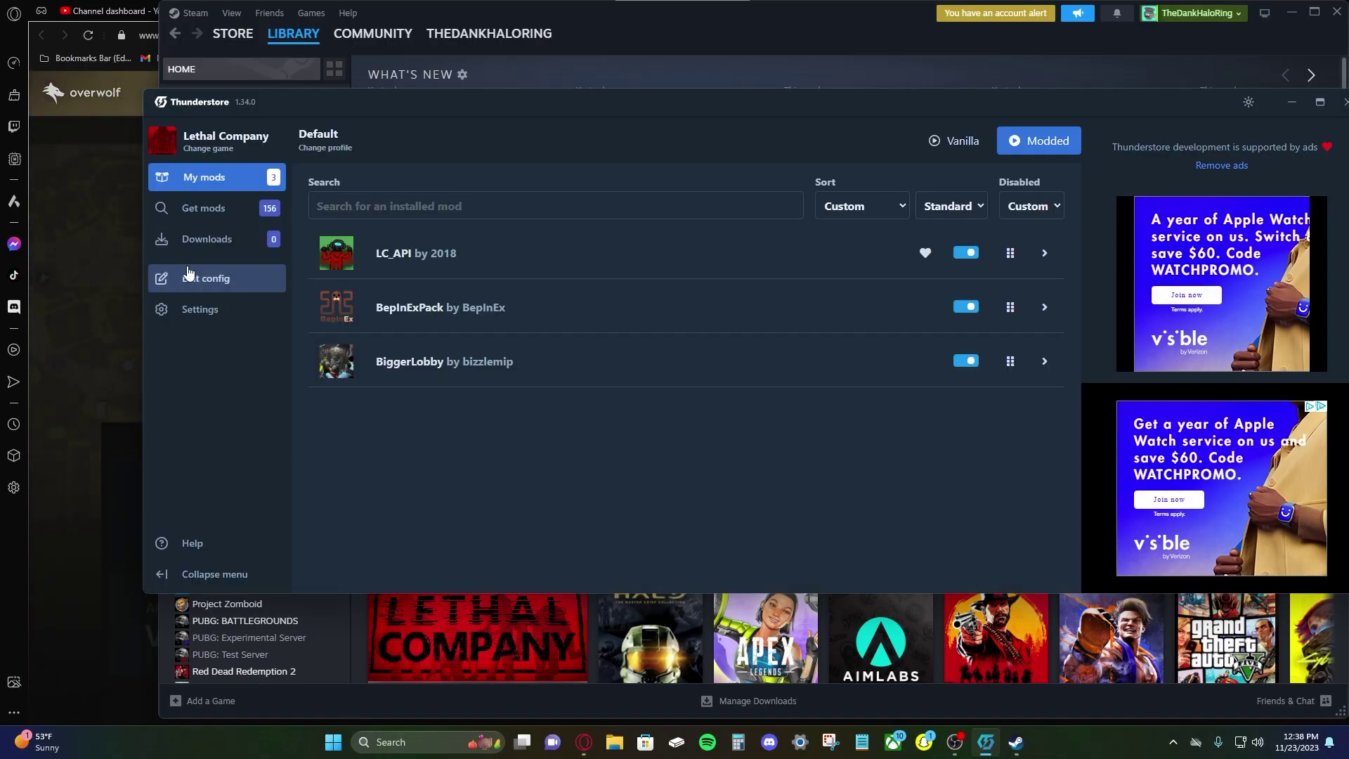
pyautogui.click(271, 209)
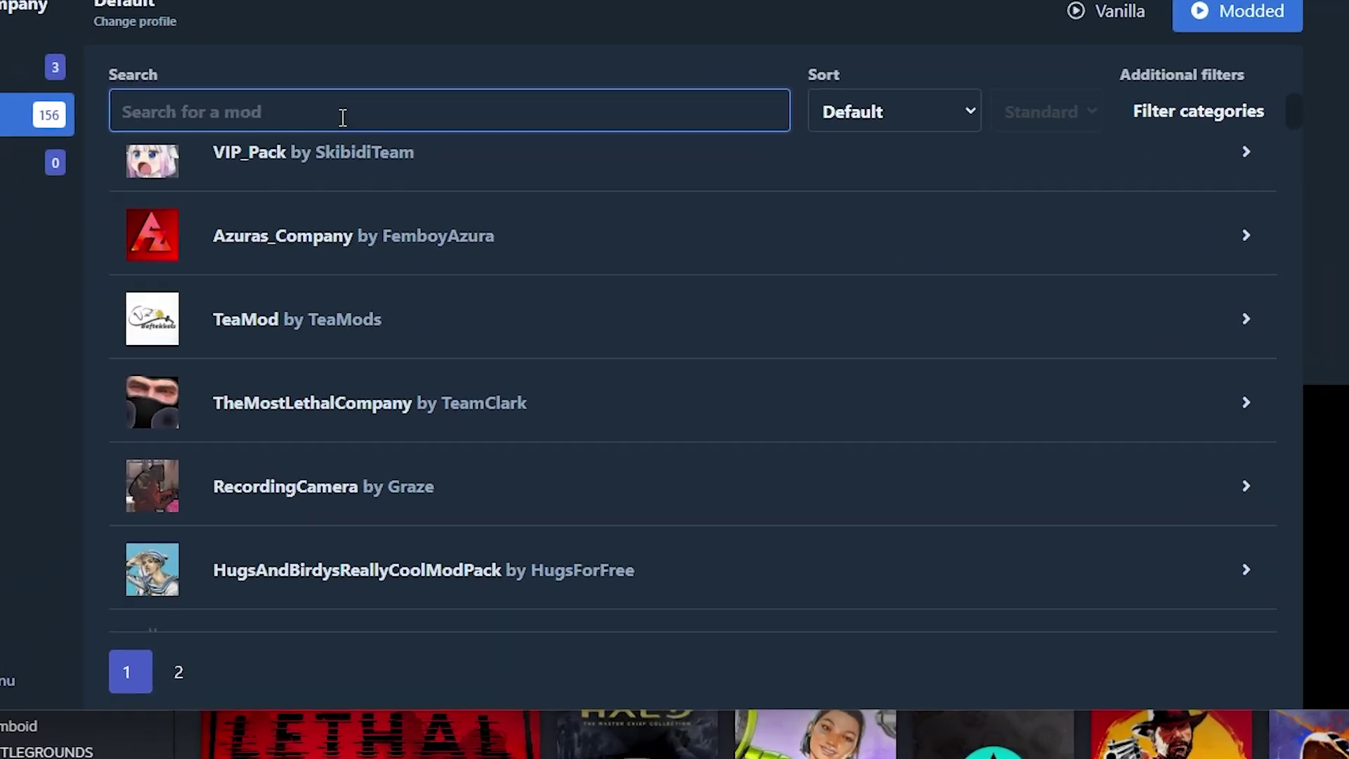
pyautogui.write('game')
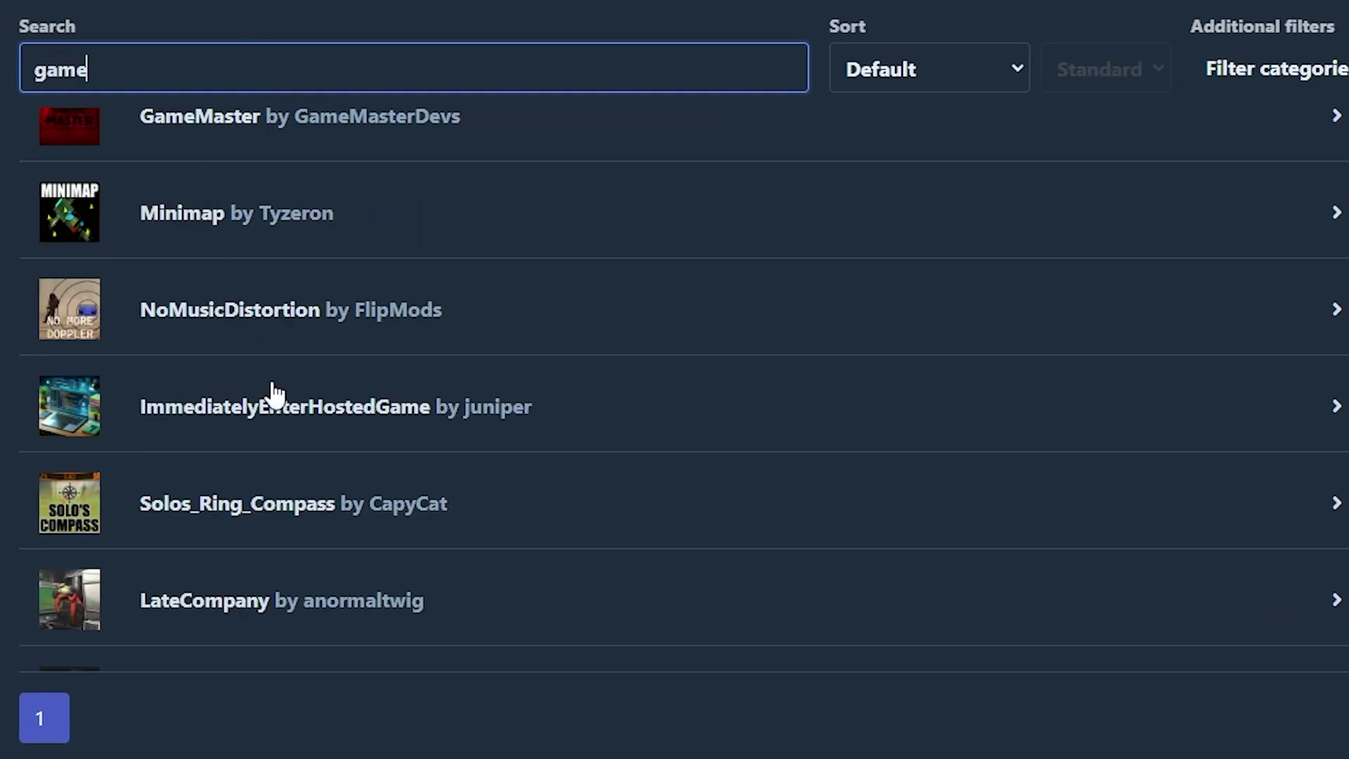
pyautogui.scroll(5, 285, 450)
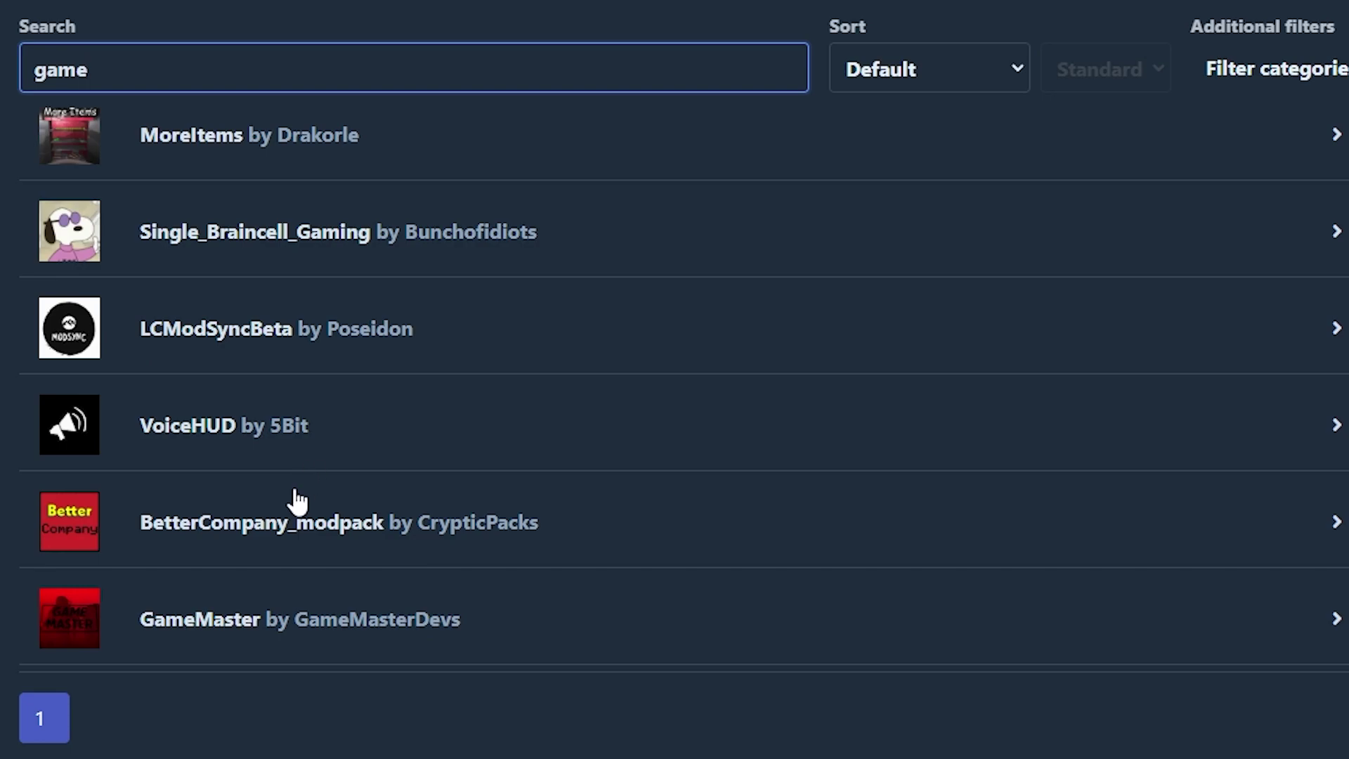
pyautogui.click(261, 601)
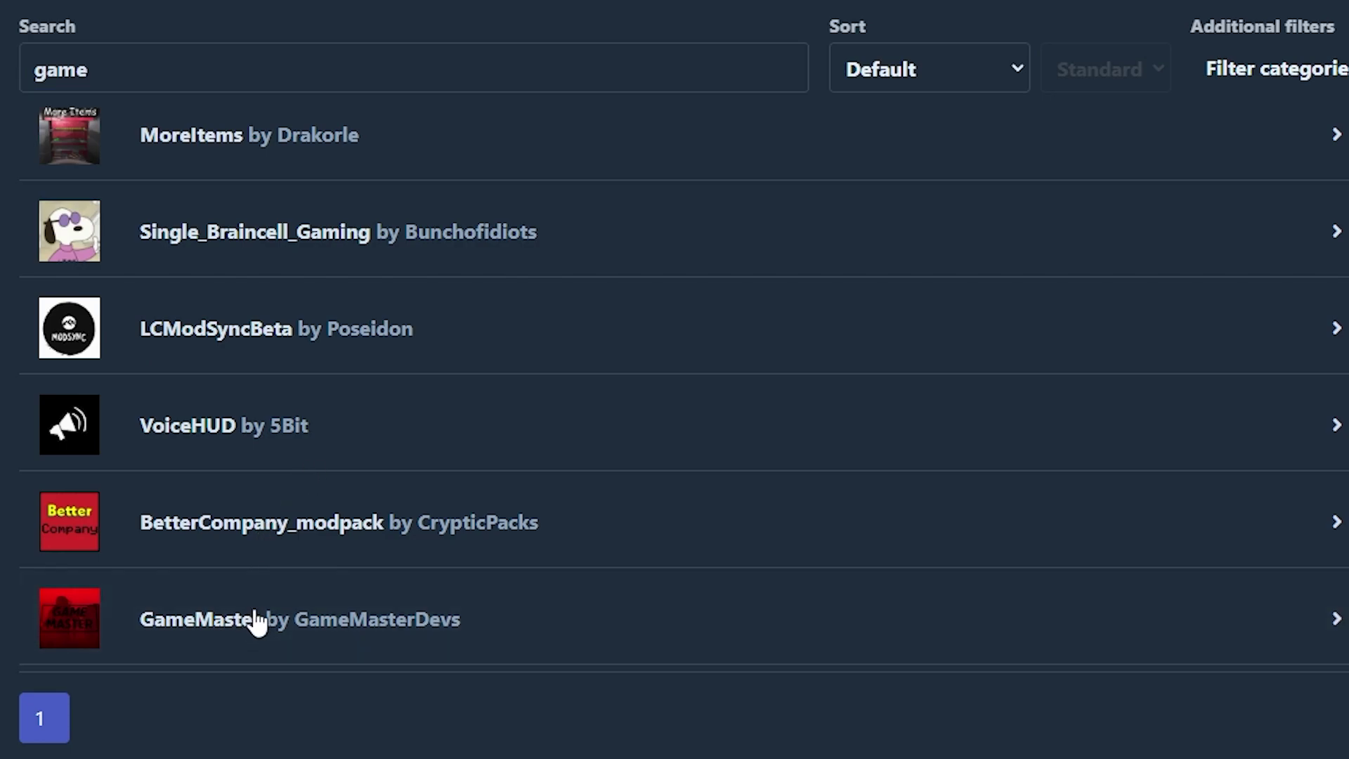
pyautogui.scroll(-3, 337, 422)
pyautogui.scroll(-4, 287, 393)
pyautogui.scroll(2, 288, 394)
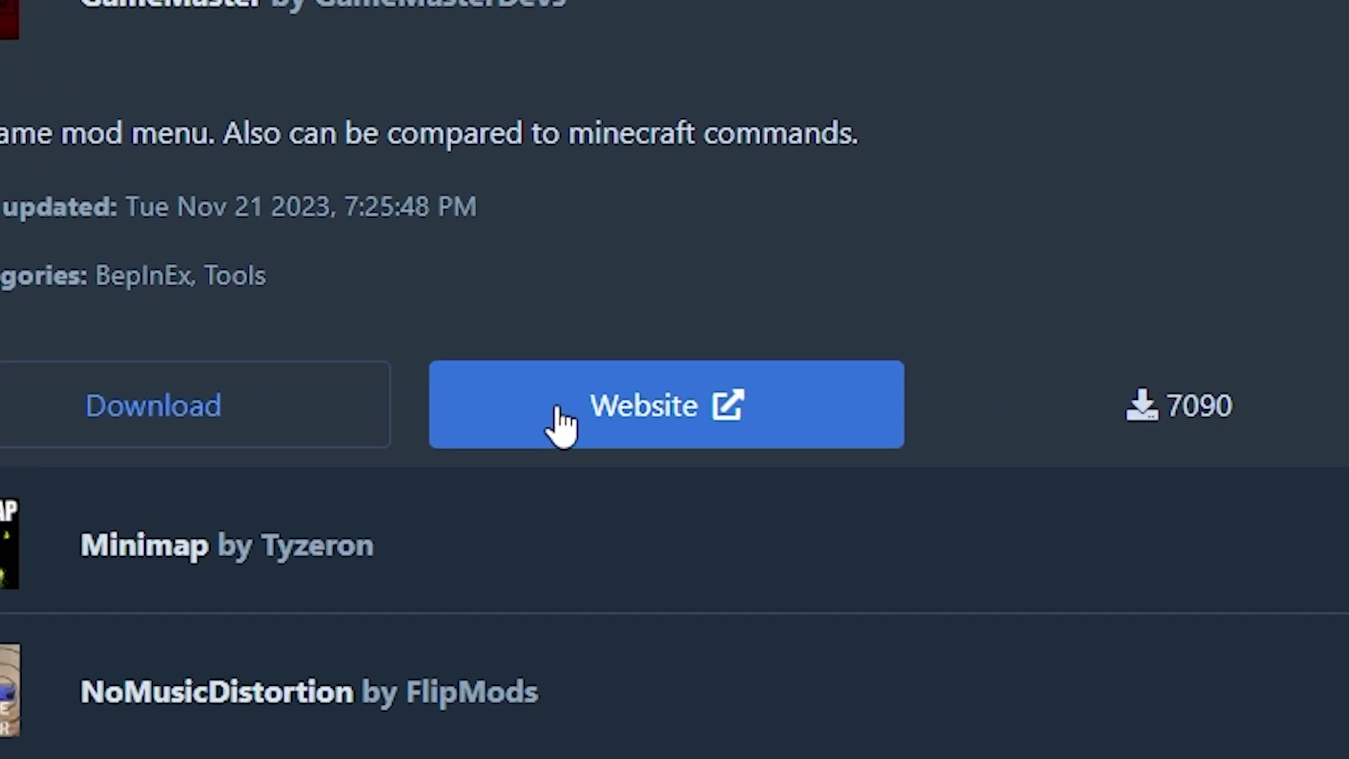
# Open GameMaster's website and read its README sections on features, enemy names, buyable items and commands
pyautogui.click(559, 418)
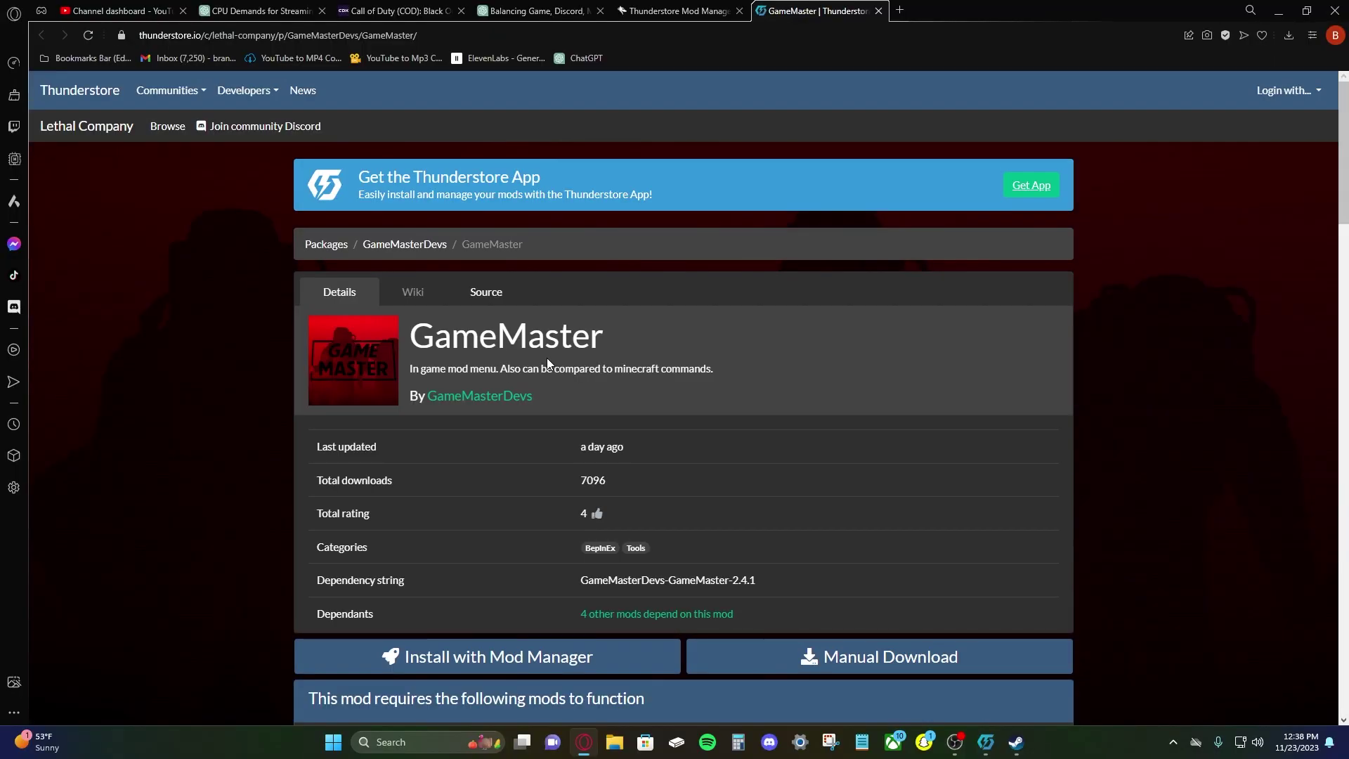
pyautogui.scroll(-6, 547, 357)
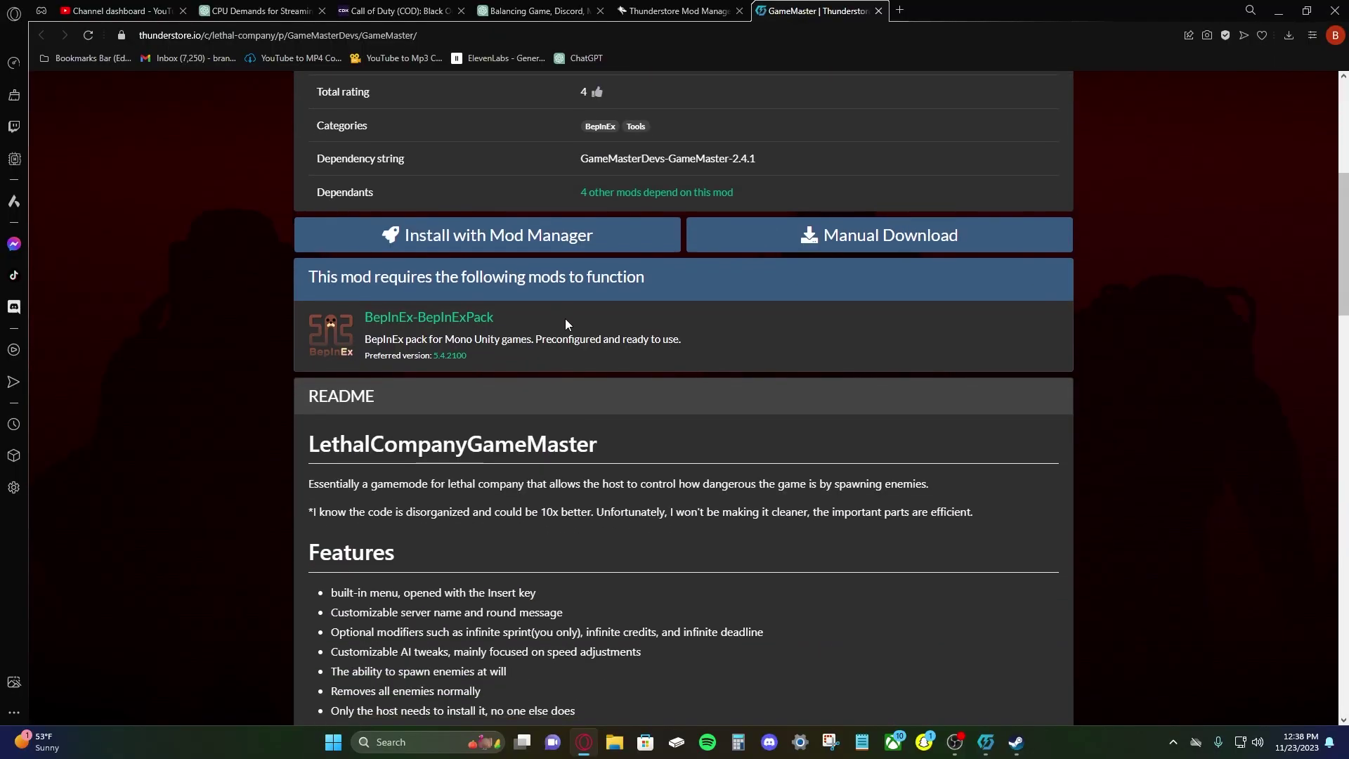
pyautogui.scroll(-9, 548, 351)
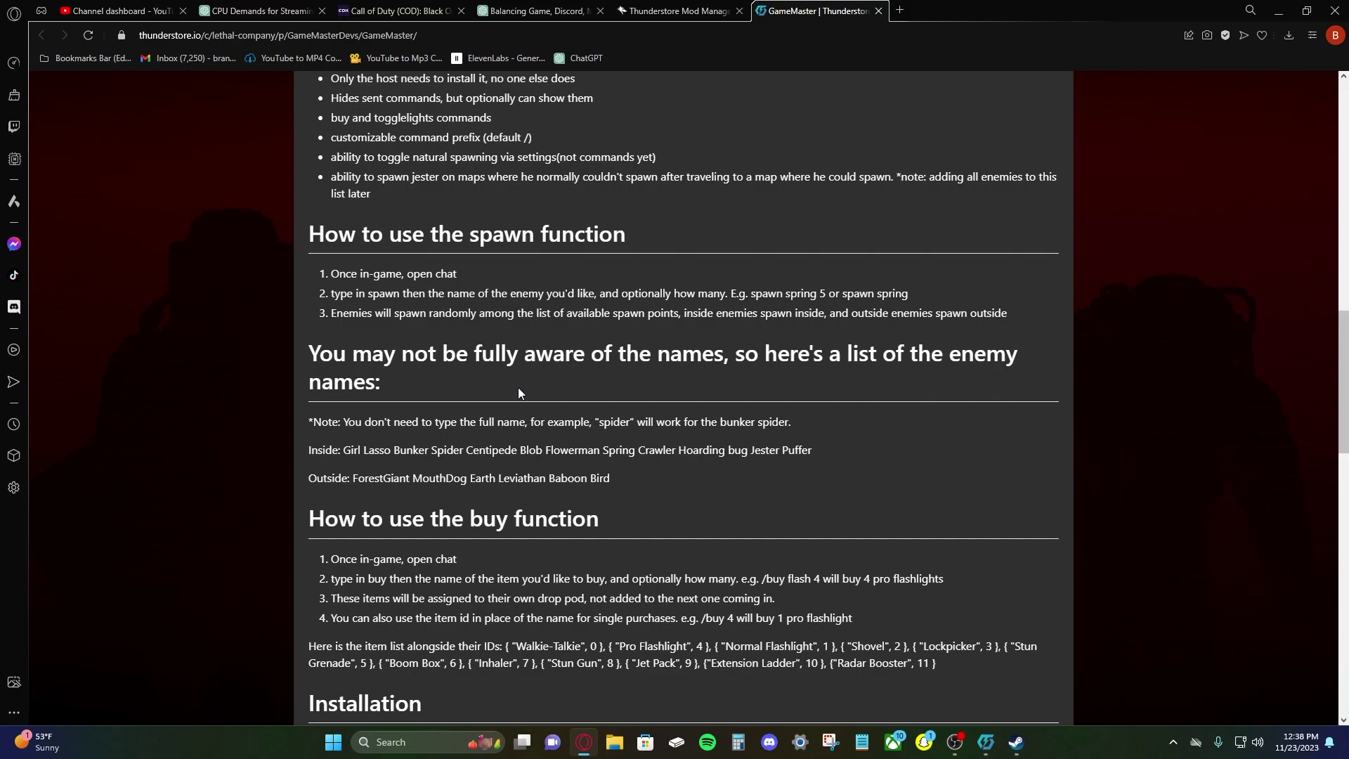
pyautogui.scroll(-4, 519, 390)
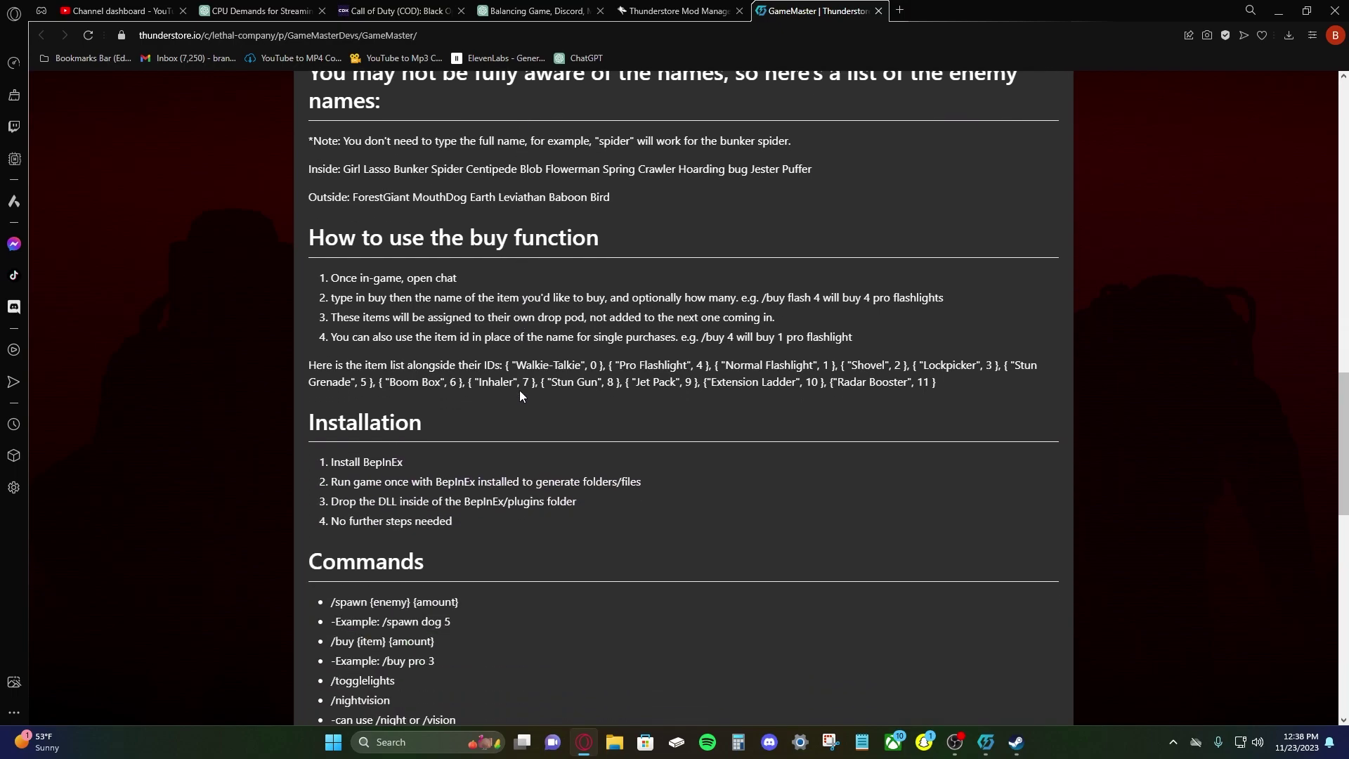
pyautogui.scroll(2, 519, 393)
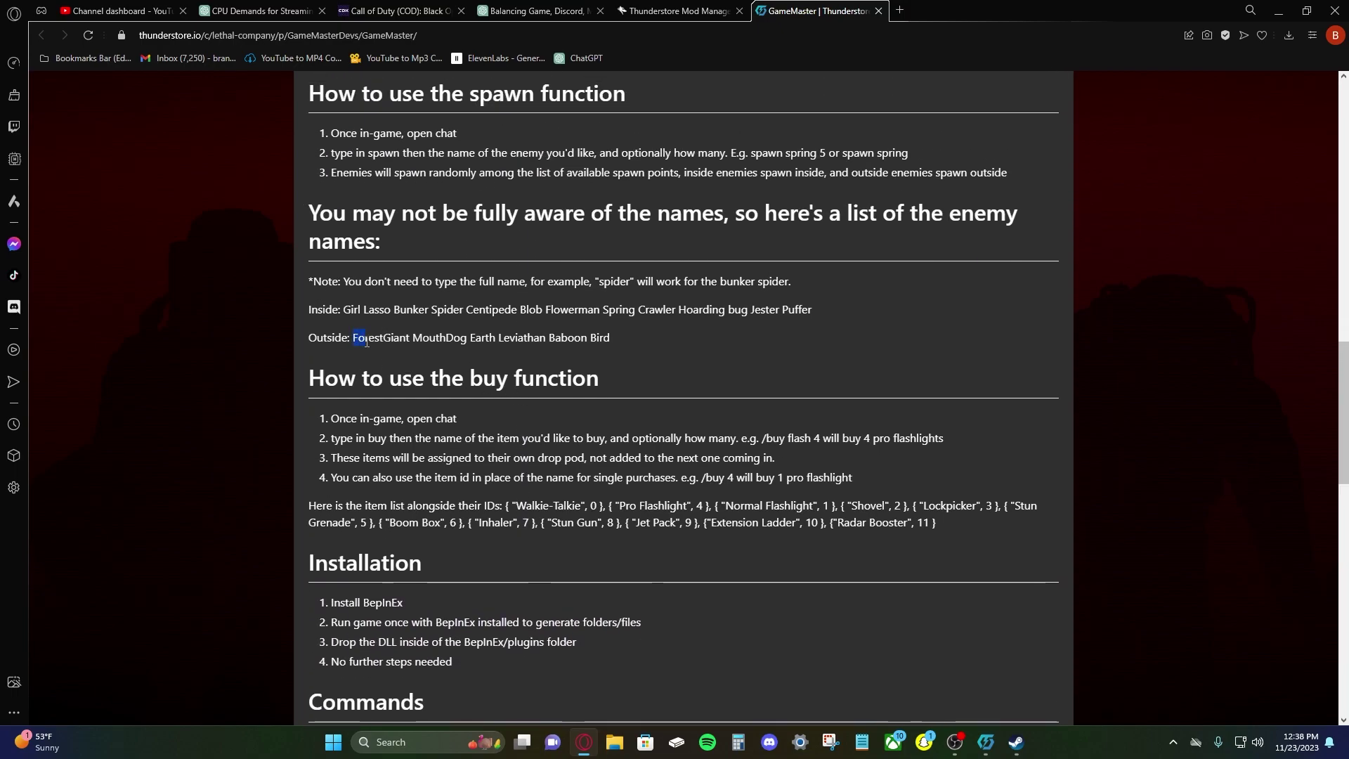
pyautogui.moveTo(366, 342); pyautogui.dragTo(568, 342)
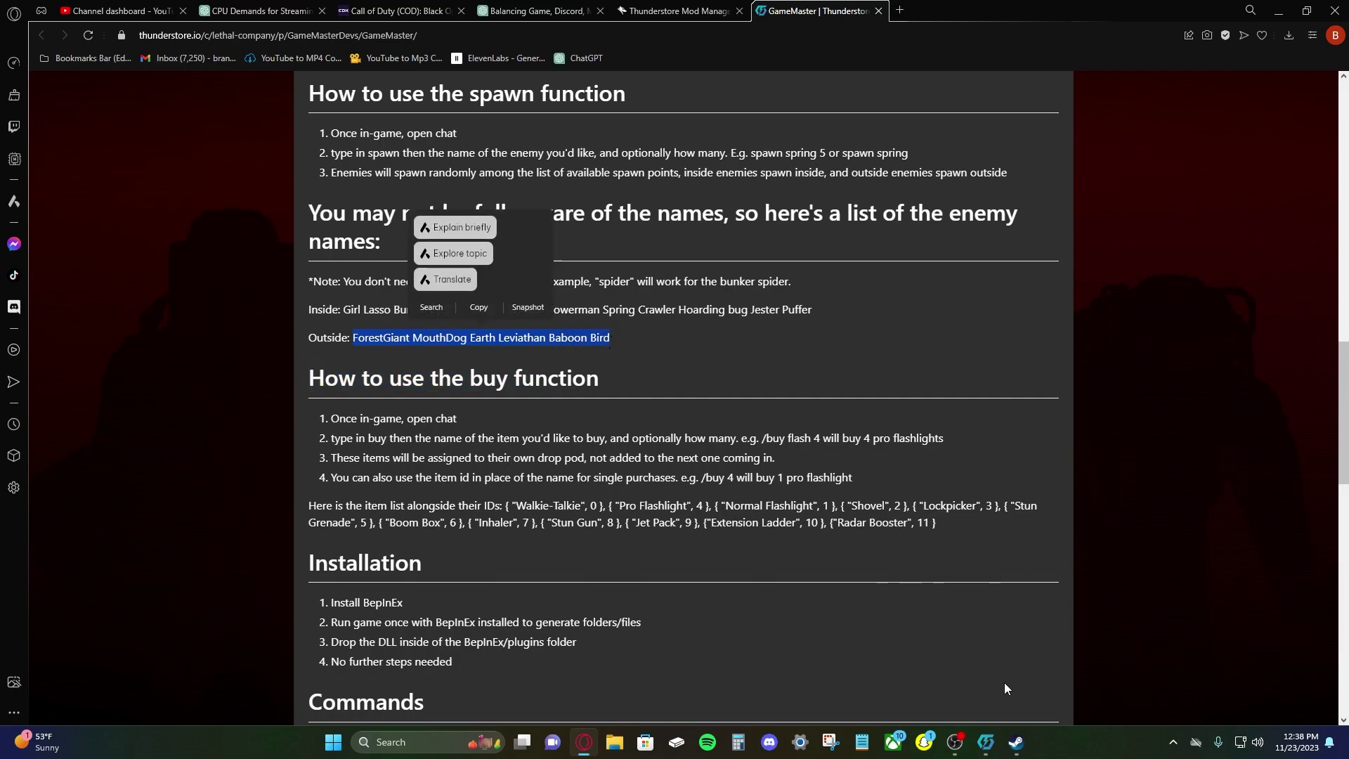
pyautogui.scroll(-2, 660, 593)
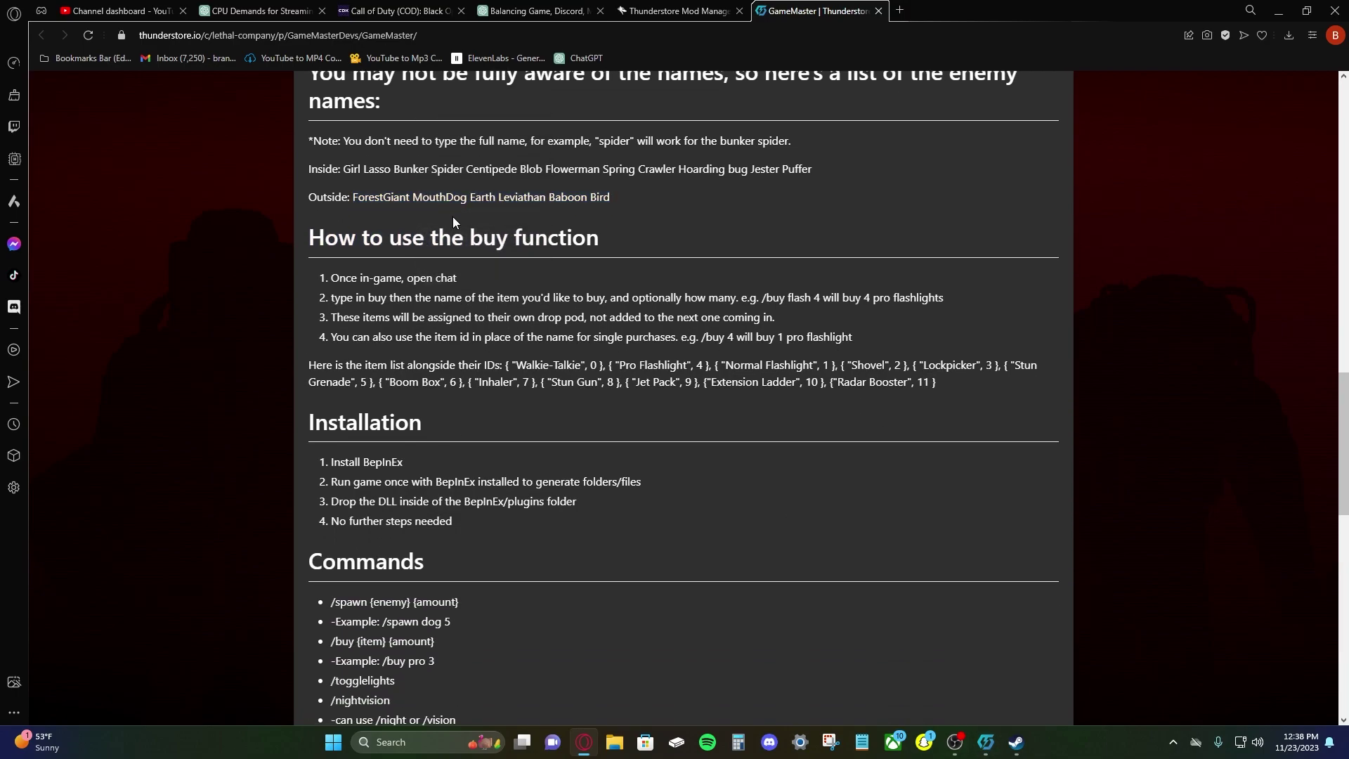
pyautogui.moveTo(761, 382); pyautogui.dragTo(785, 365)
pyautogui.scroll(-3, 541, 368)
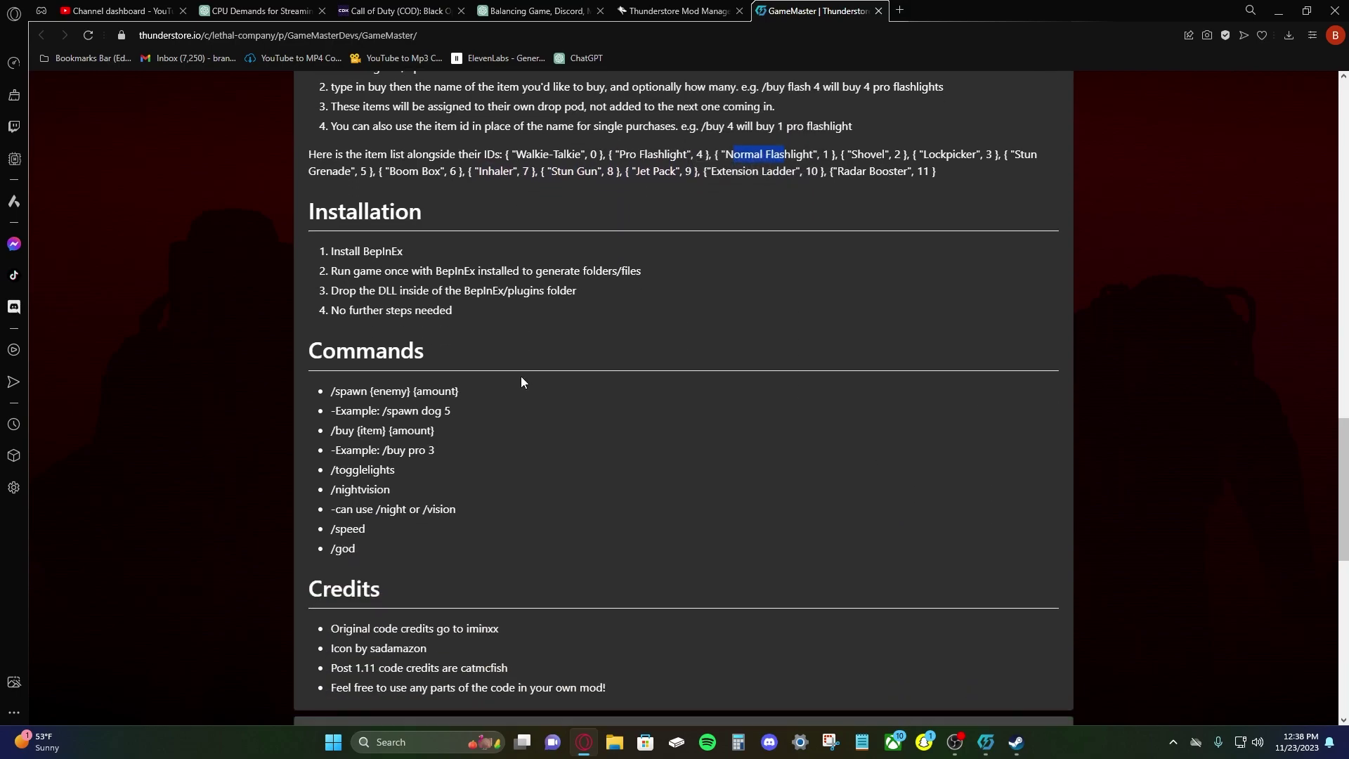
# Back in Thunderstore Mod Manager, search the mods for "game mas" and download GameMaster version 2.4.1 with its dependencies
pyautogui.click(986, 742)
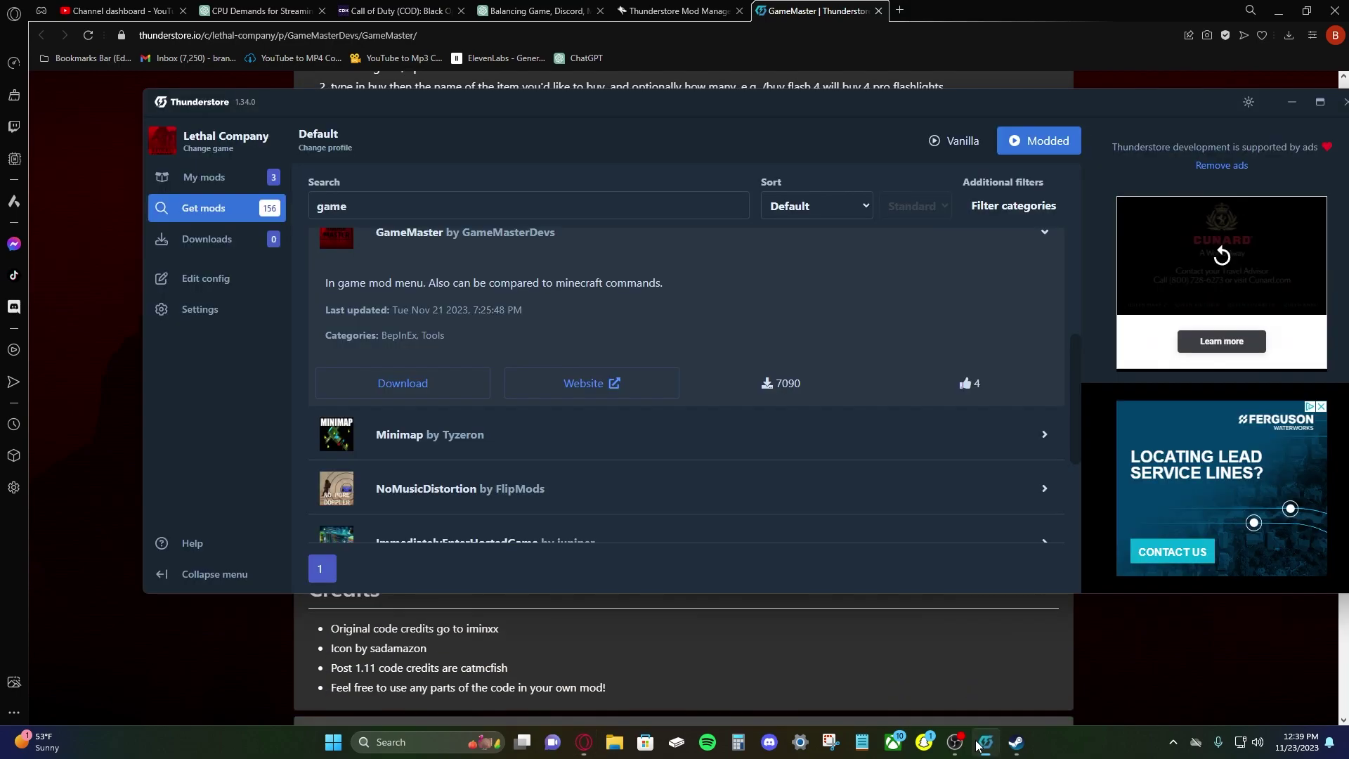
pyautogui.scroll(-3, 562, 422)
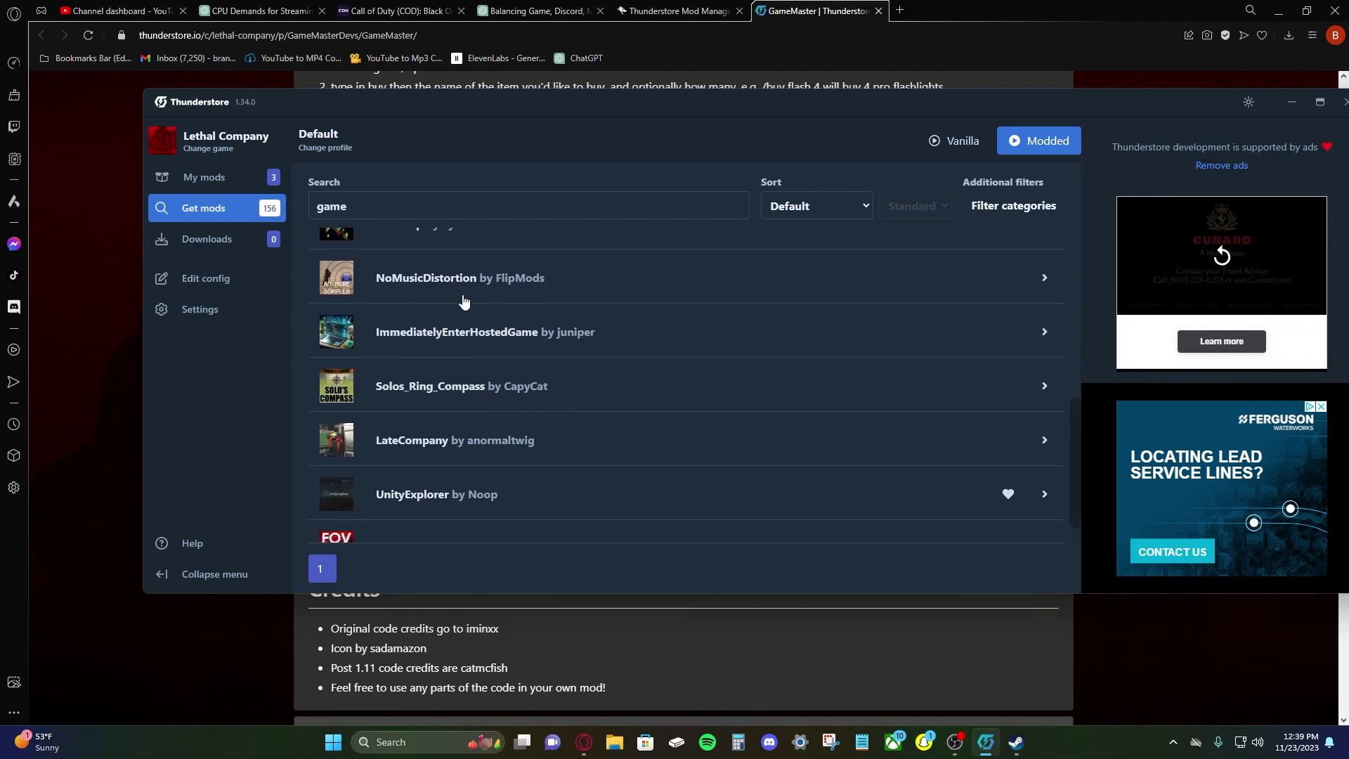
pyautogui.click(463, 300)
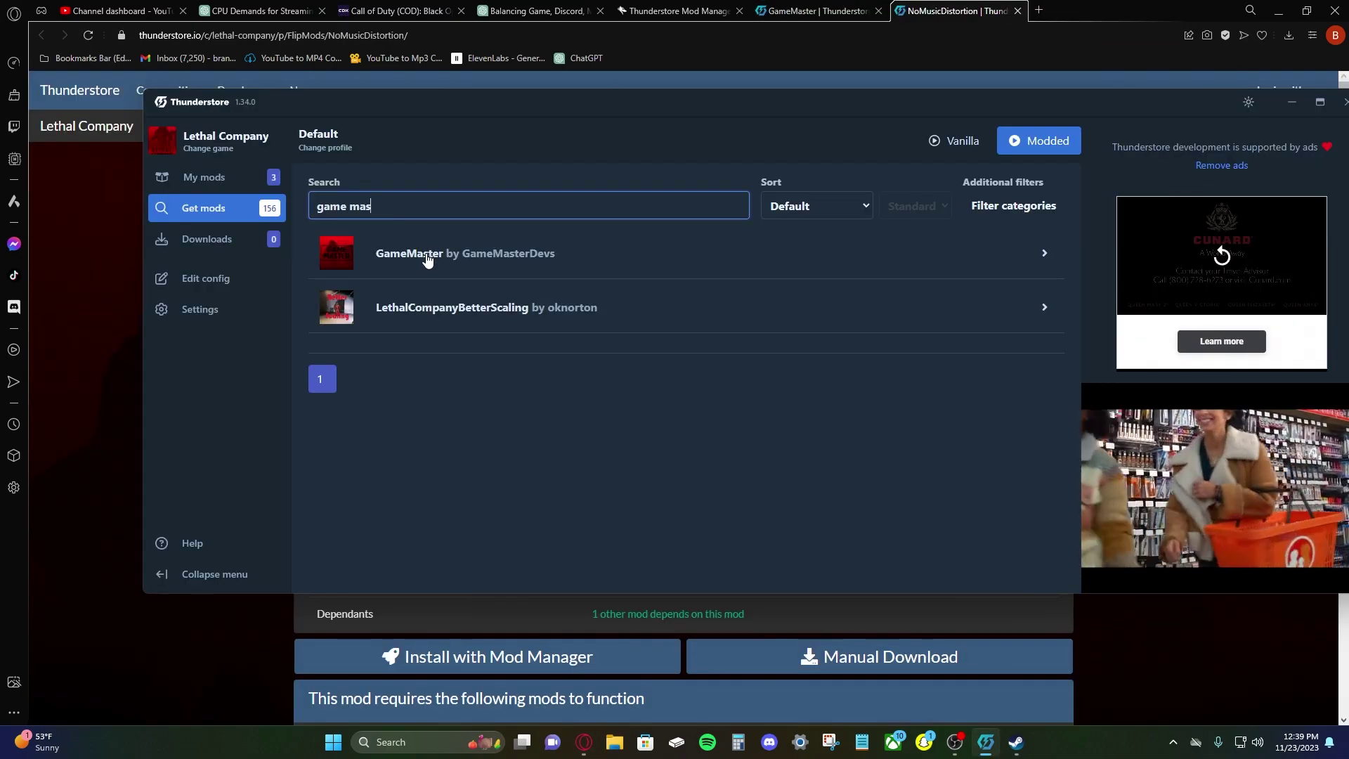
pyautogui.click(426, 260)
pyautogui.click(436, 402)
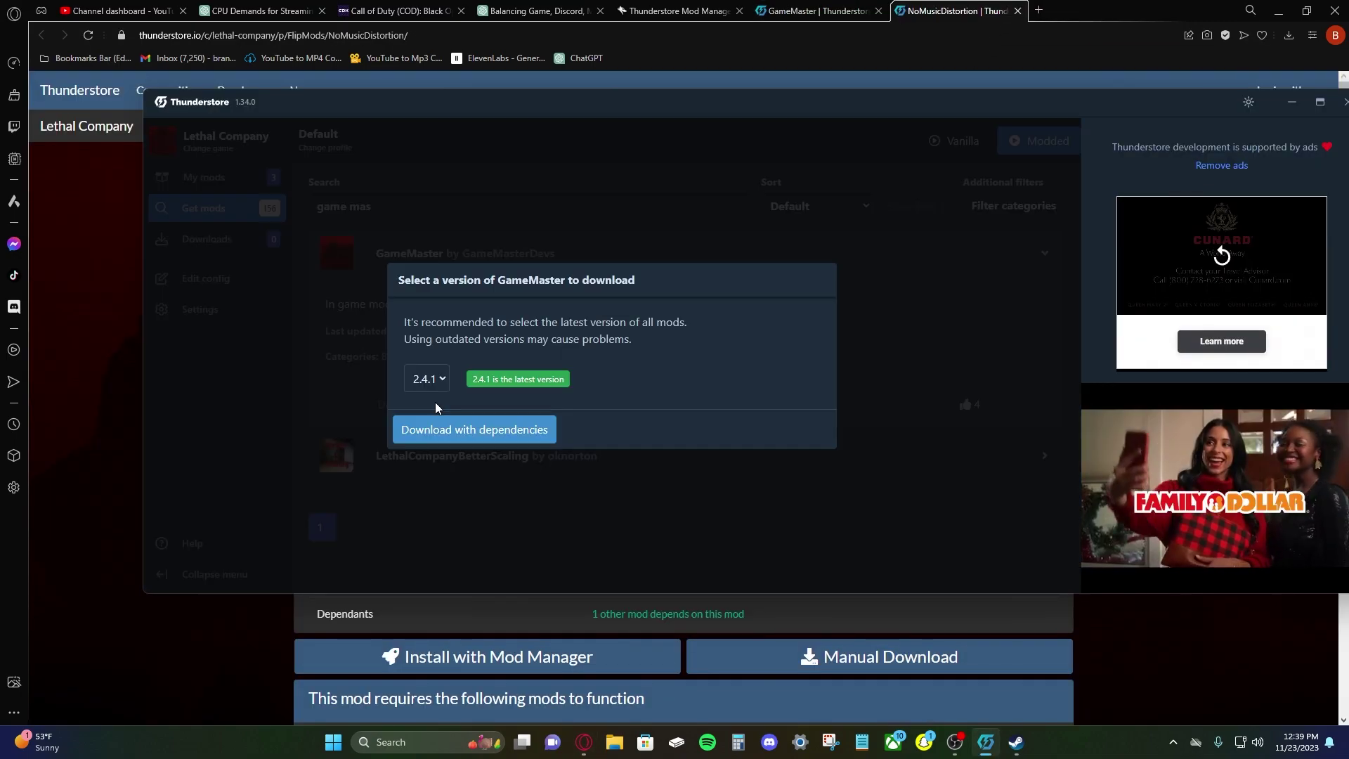
pyautogui.click(483, 431)
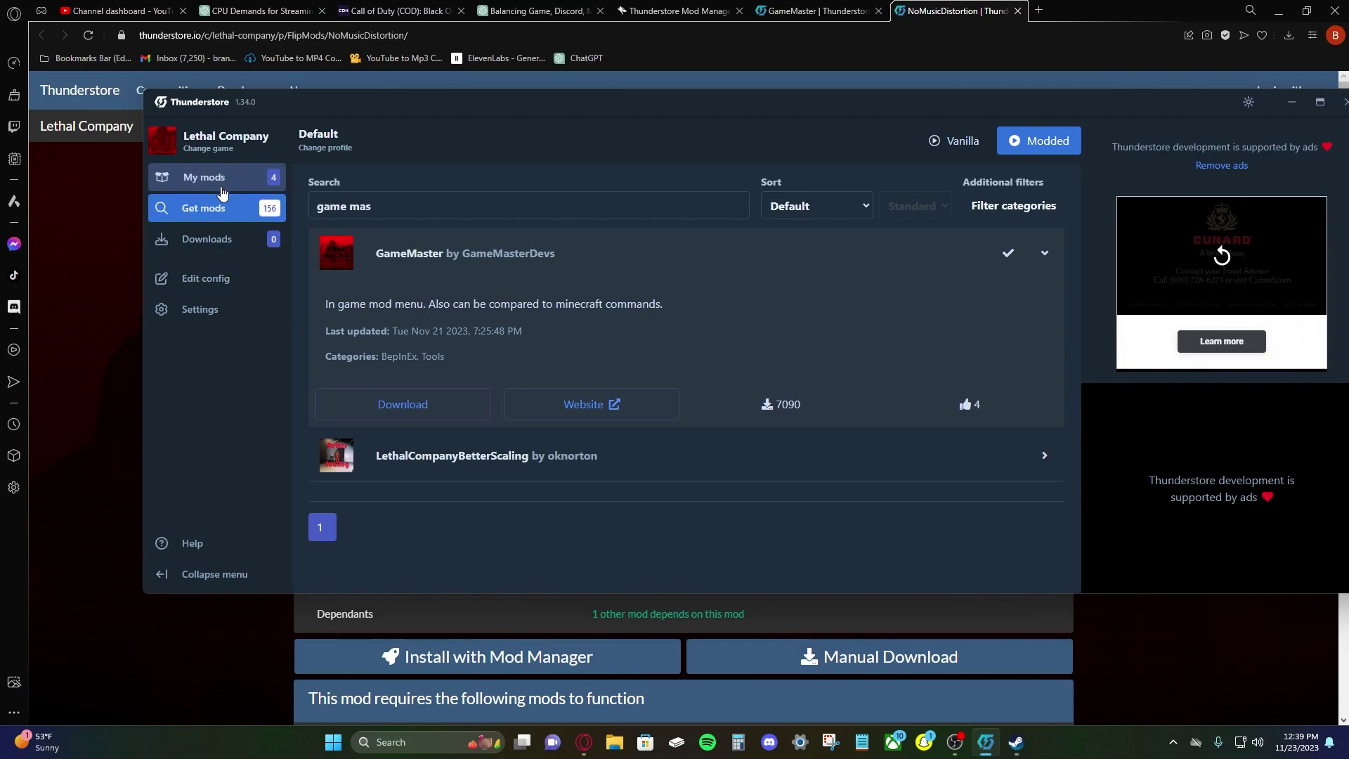
# In the installed mods list, disable LC_API and BepInExPack along with the mods that depend on them
pyautogui.click(203, 177)
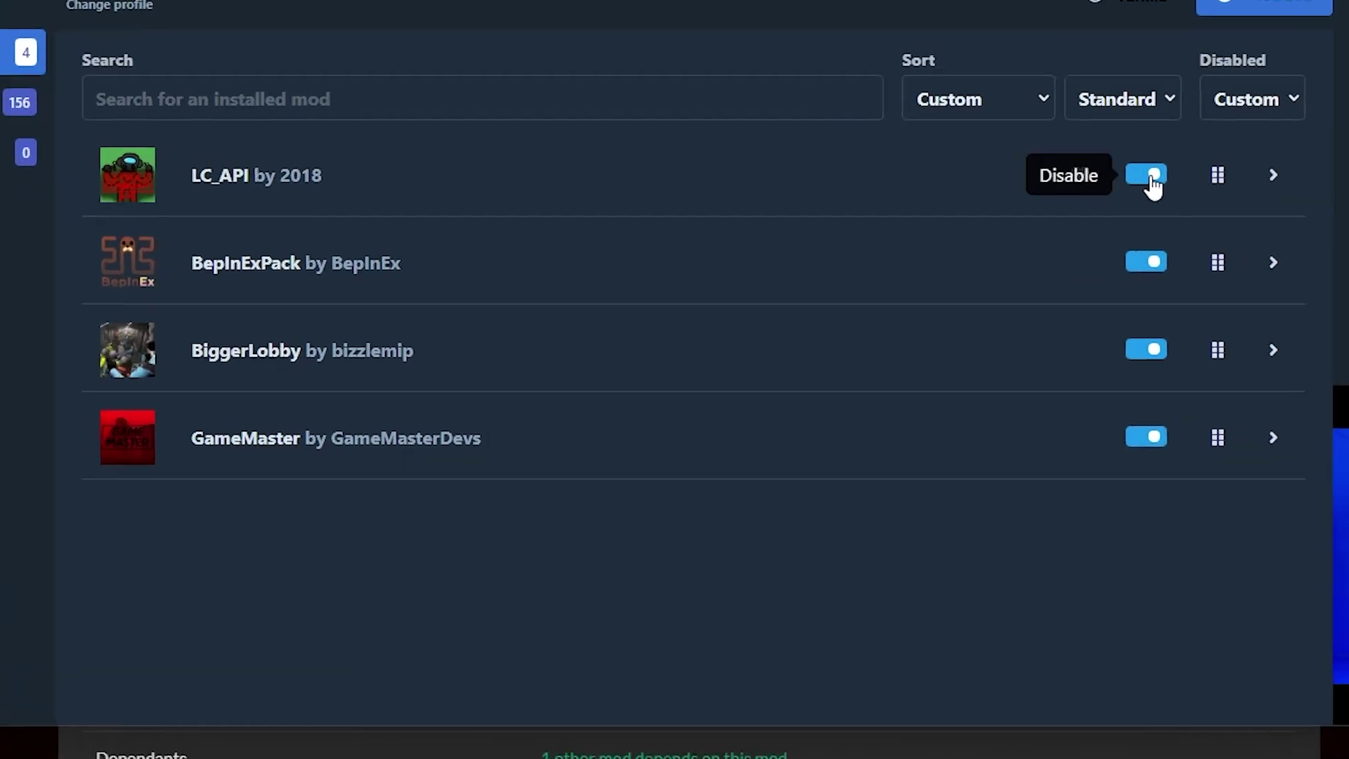
pyautogui.click(967, 254)
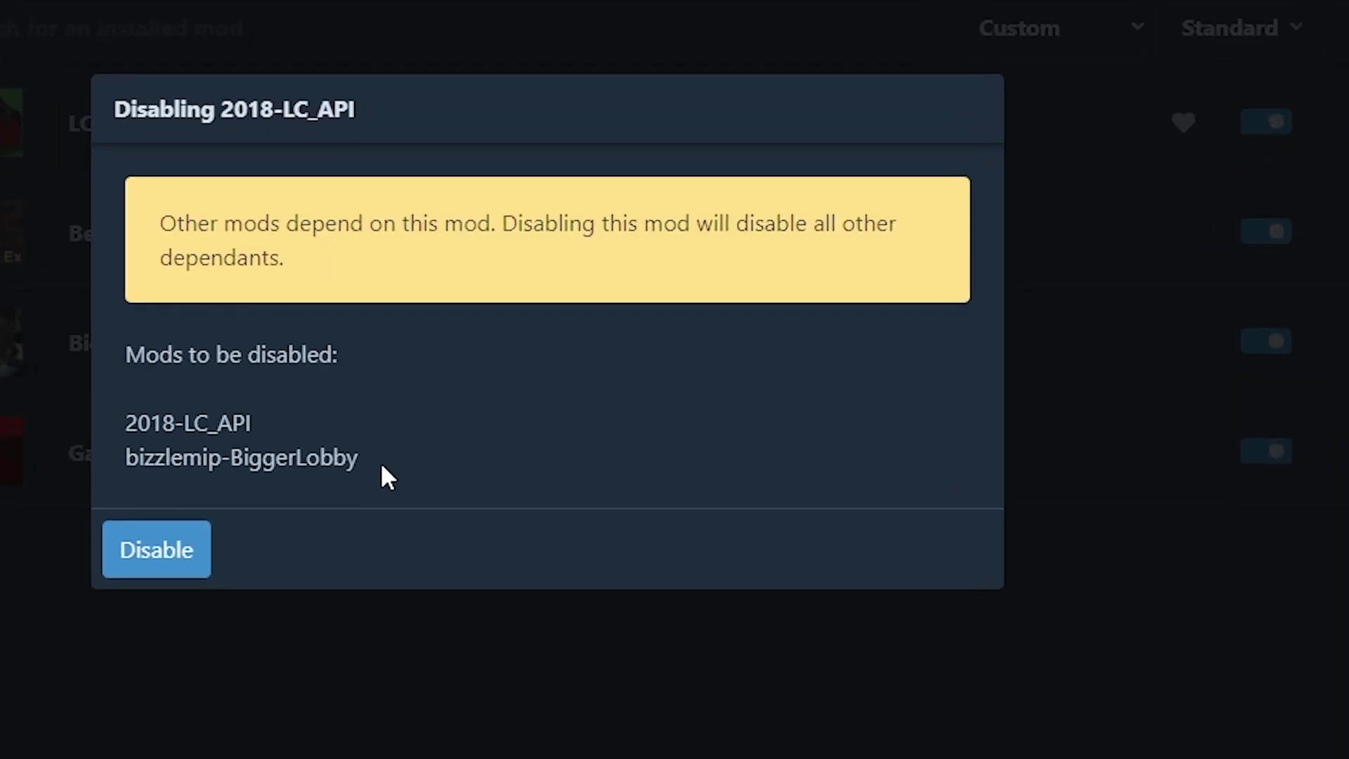
pyautogui.click(169, 566)
pyautogui.click(1267, 234)
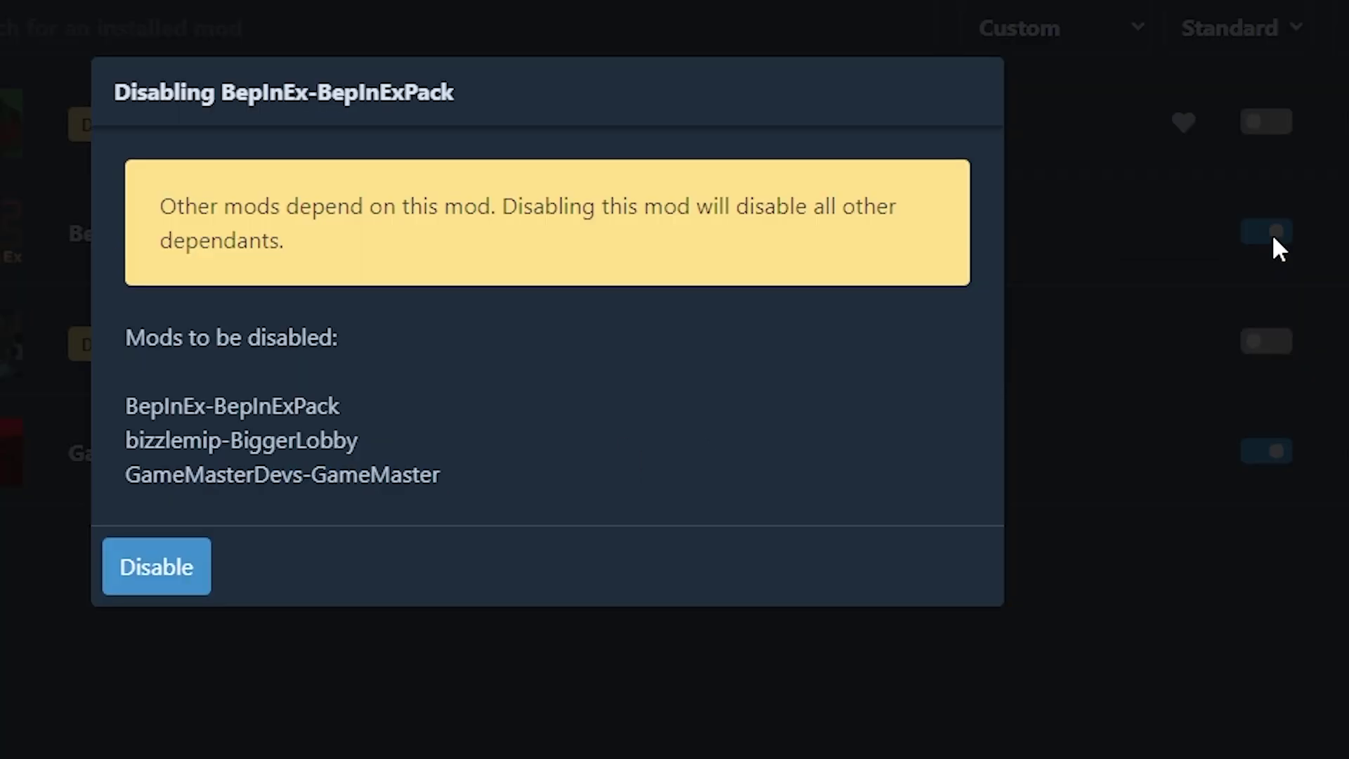
pyautogui.click(137, 572)
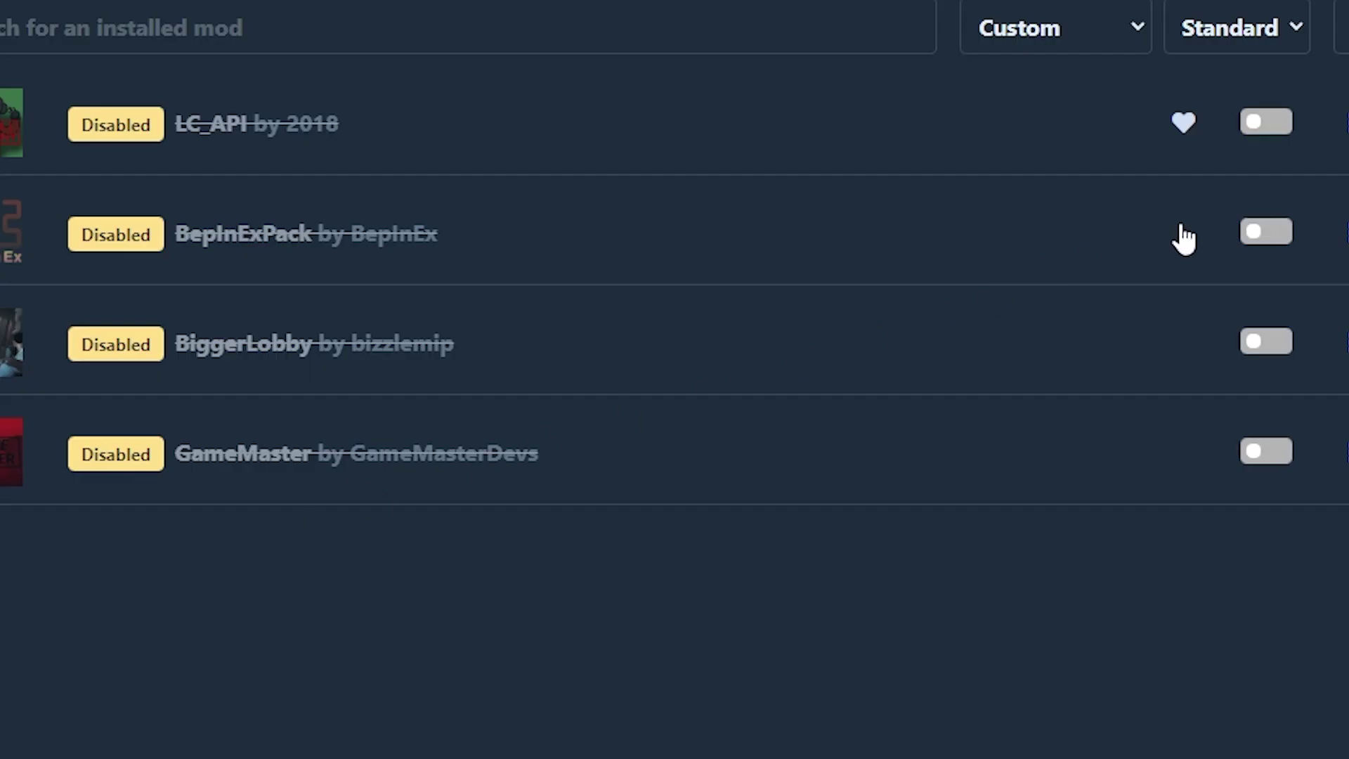
# Re-enable GameMaster, LC_API and BiggerLobby together with the BepInExPack dependency
pyautogui.click(1265, 454)
pyautogui.click(1265, 122)
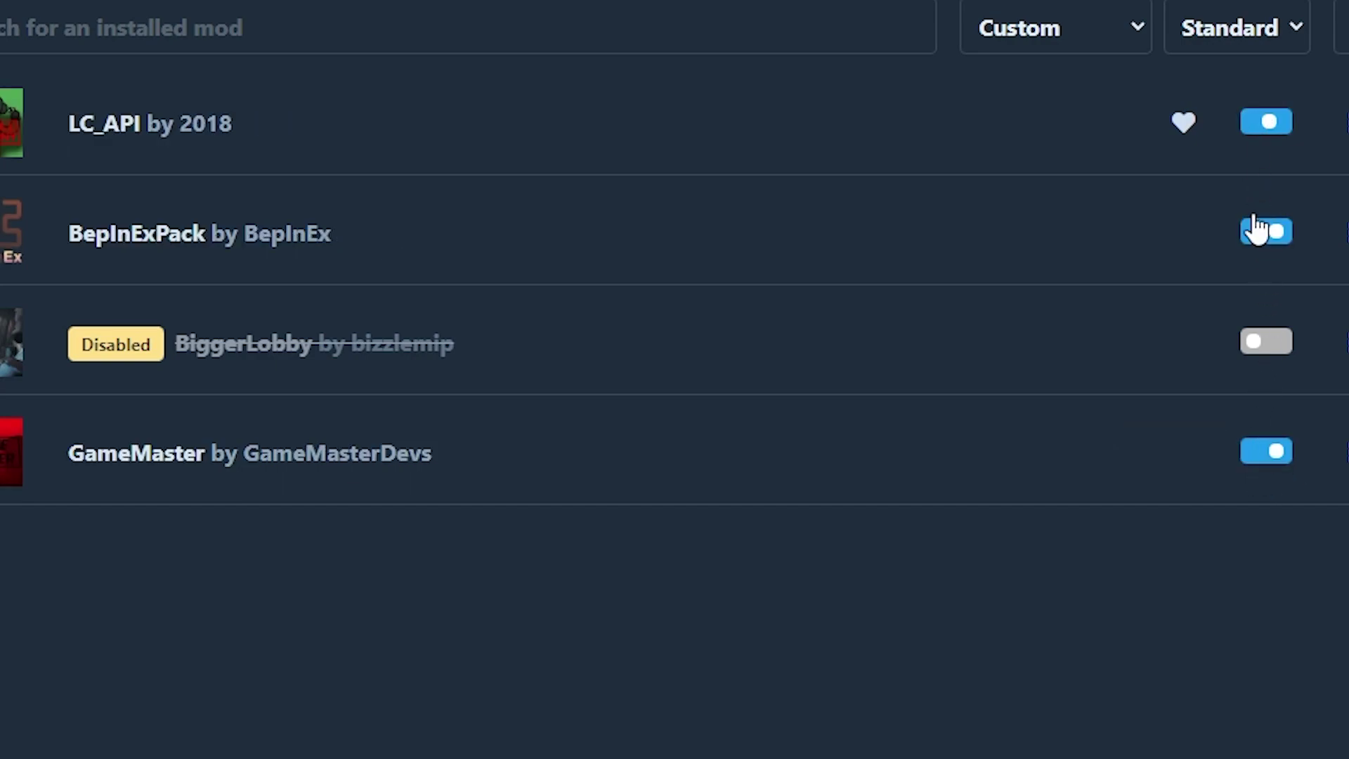
pyautogui.click(1261, 353)
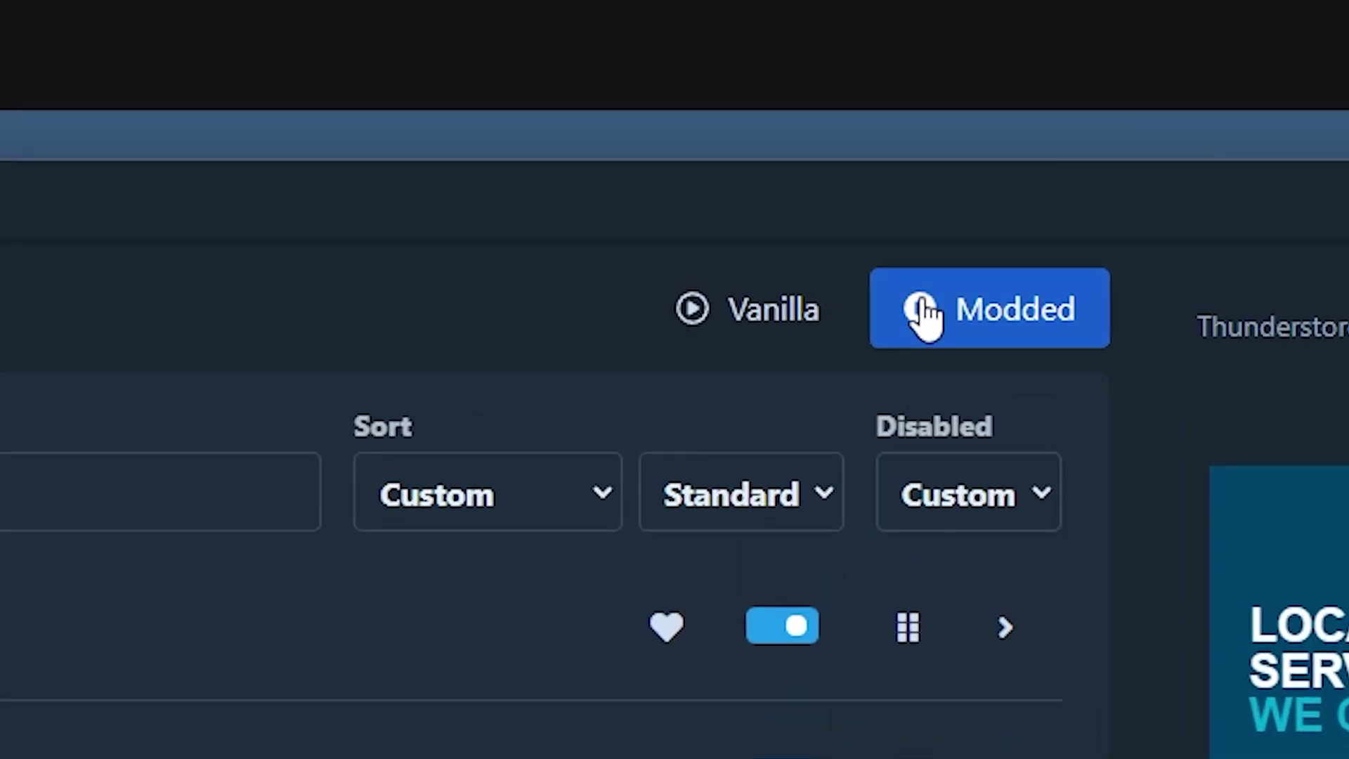
# Launch the modded game in Online mode and host a friends-only lobby on save File 3
pyautogui.click(925, 316)
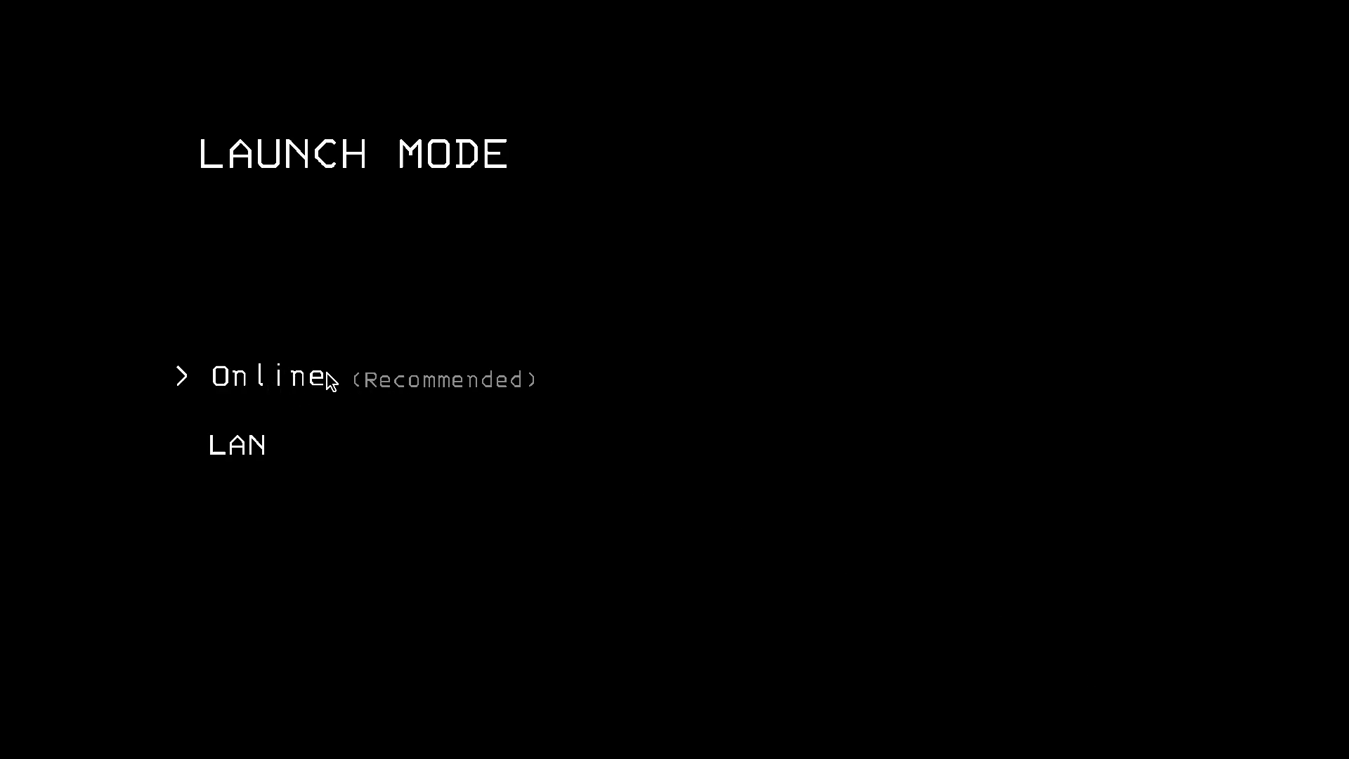
pyautogui.click(327, 373)
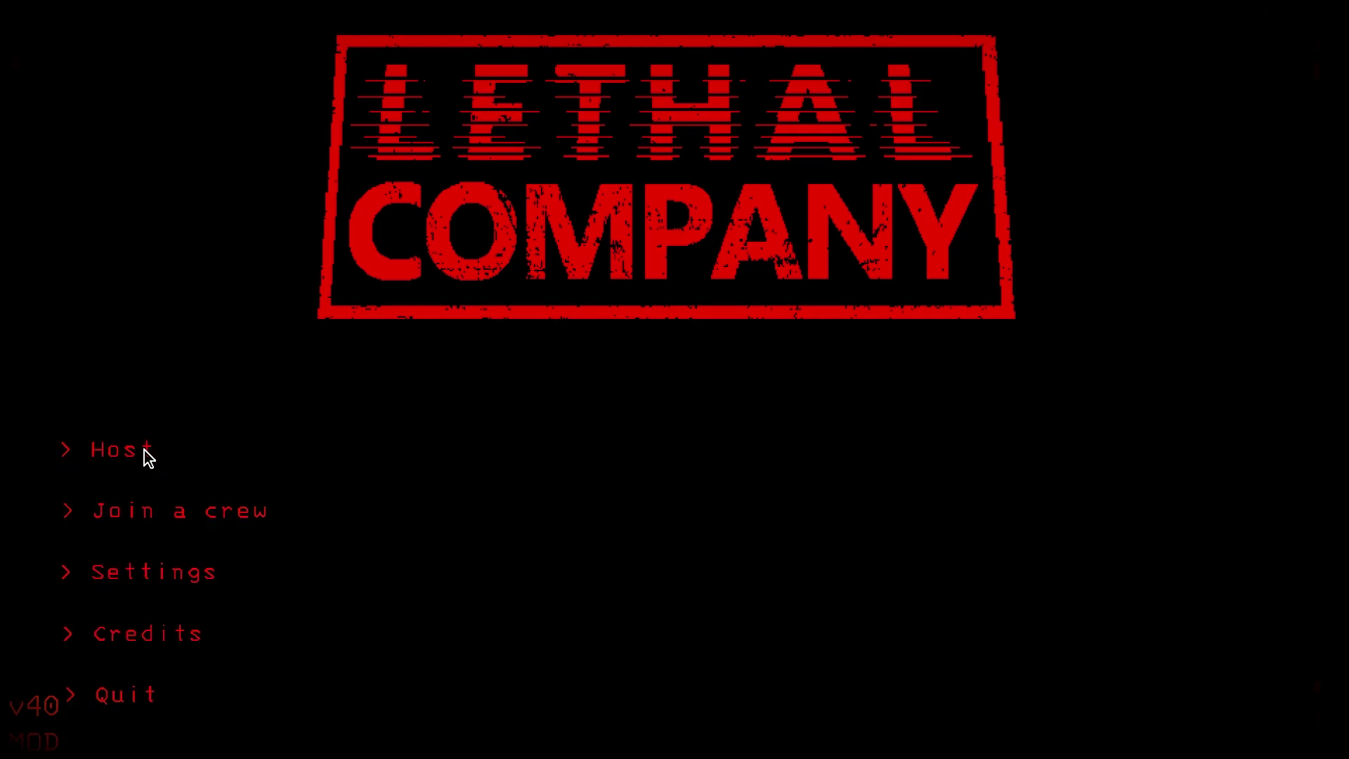
pyautogui.click(119, 450)
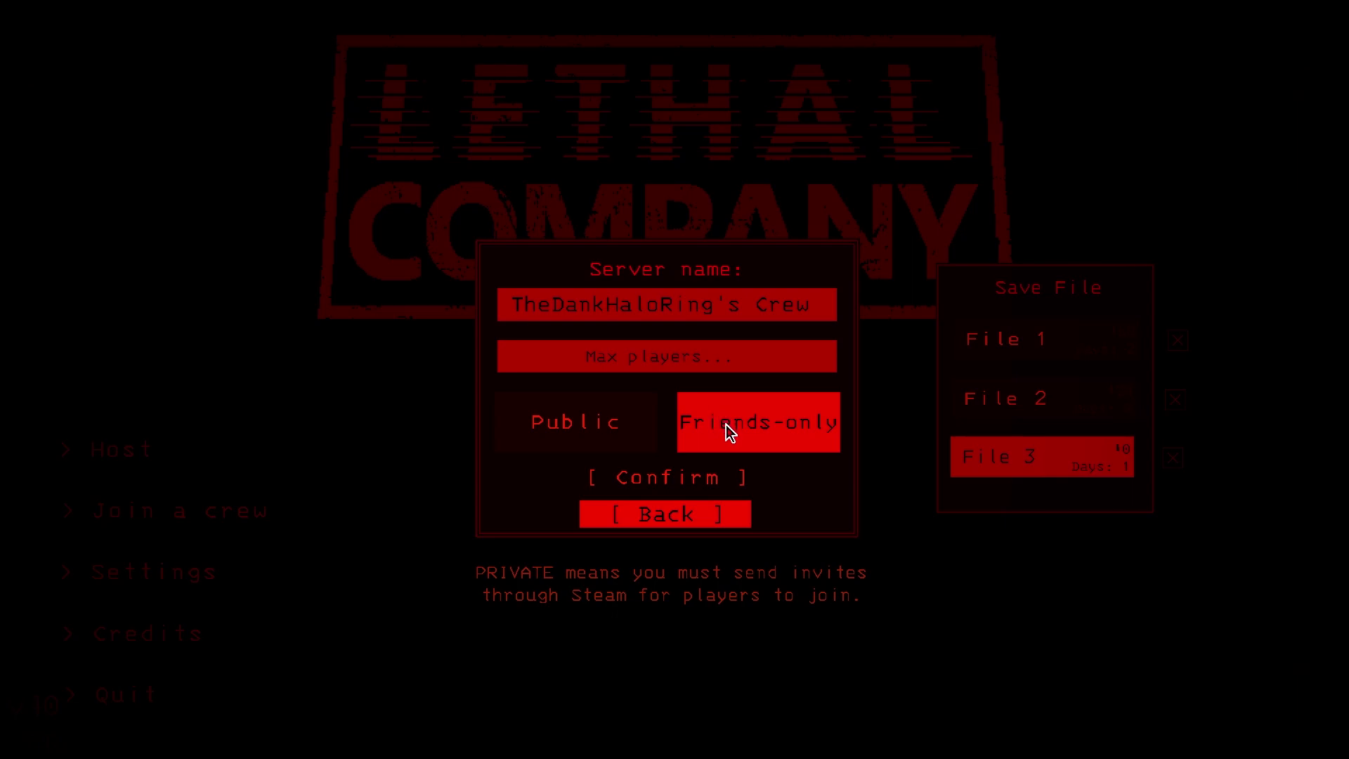
pyautogui.click(1042, 397)
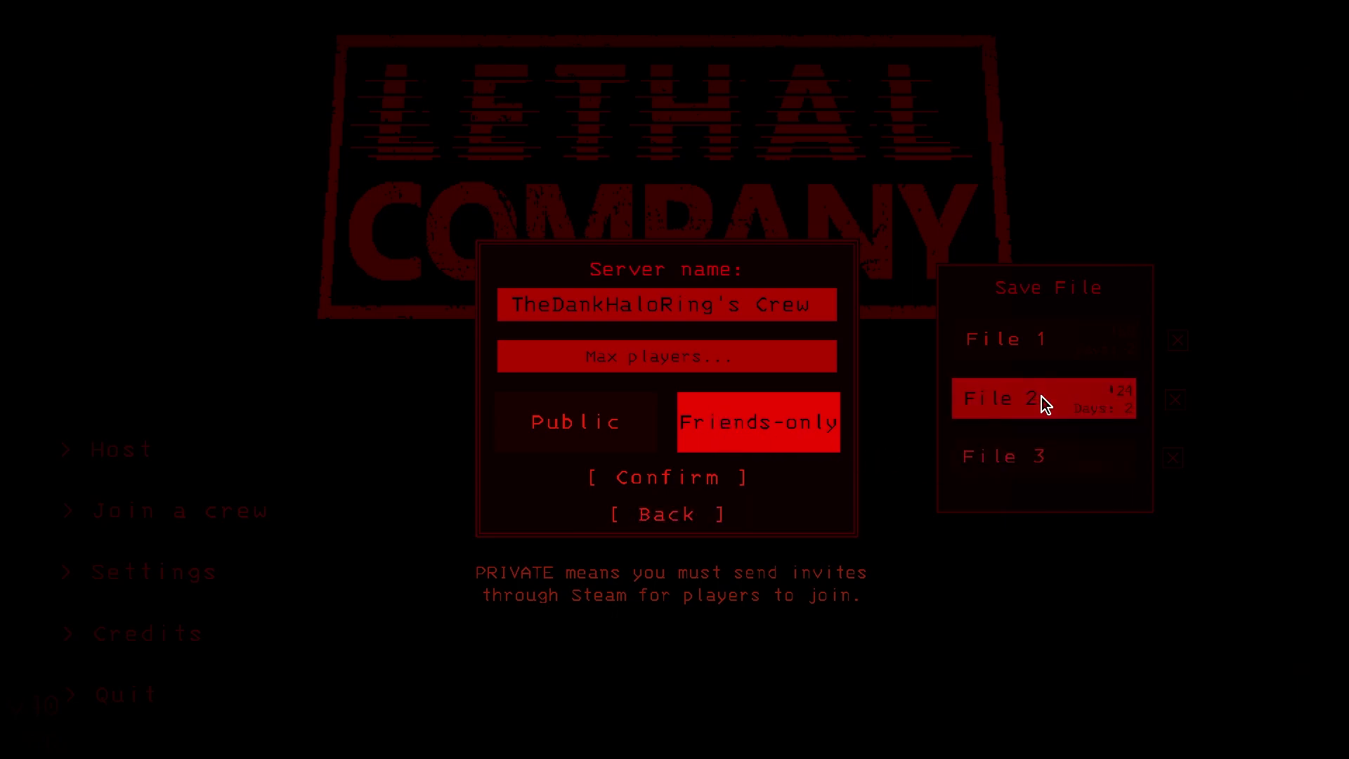
pyautogui.click(1004, 339)
pyautogui.click(1023, 467)
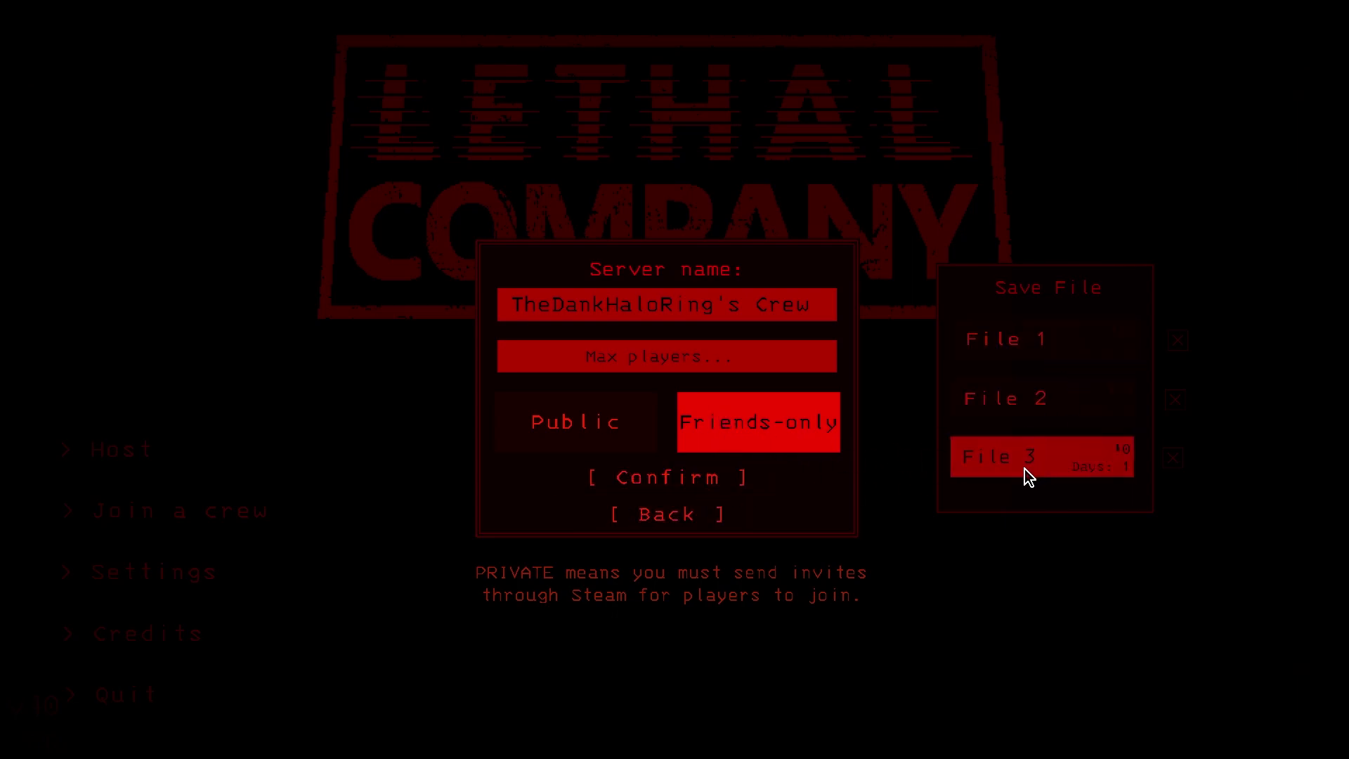
pyautogui.click(750, 478)
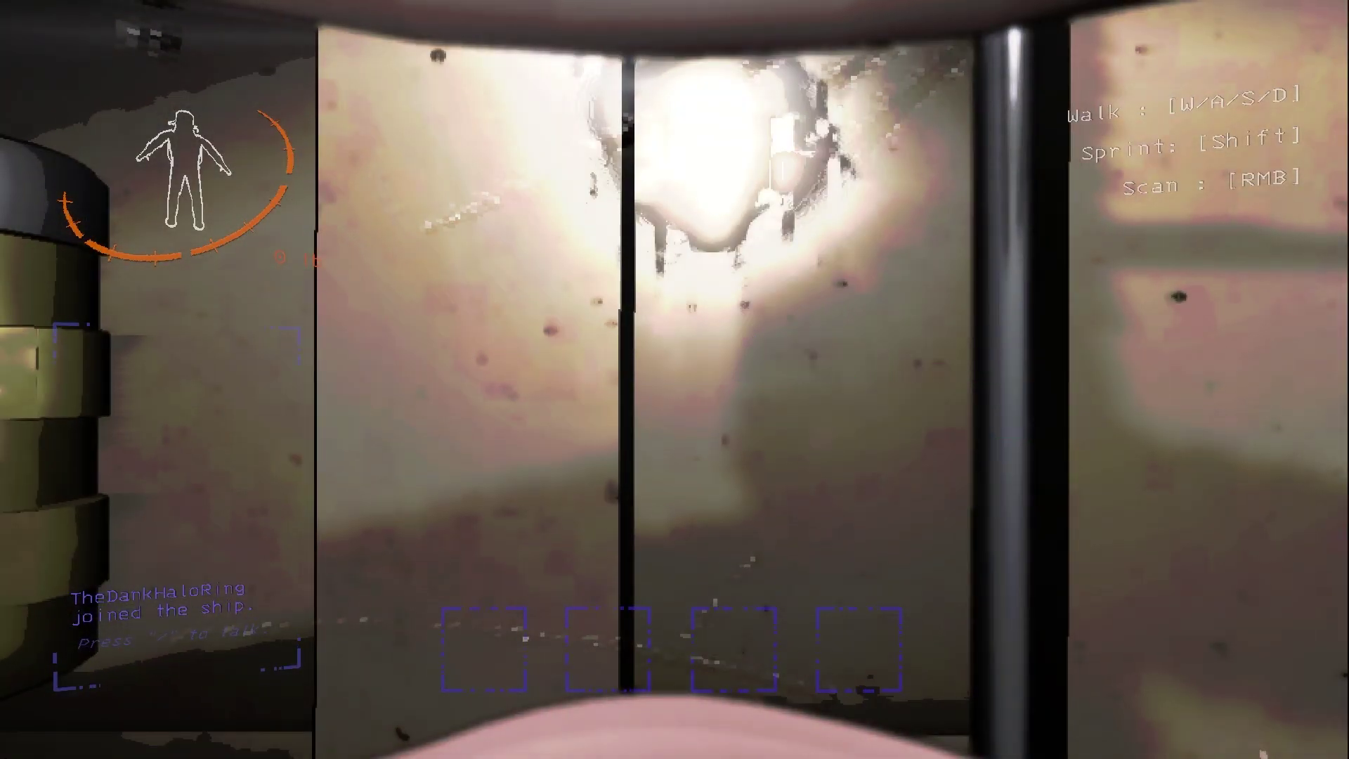
# Walk through the ship to the control desk, use the controls there, and go outside to the yellow railing
pyautogui.press('w')
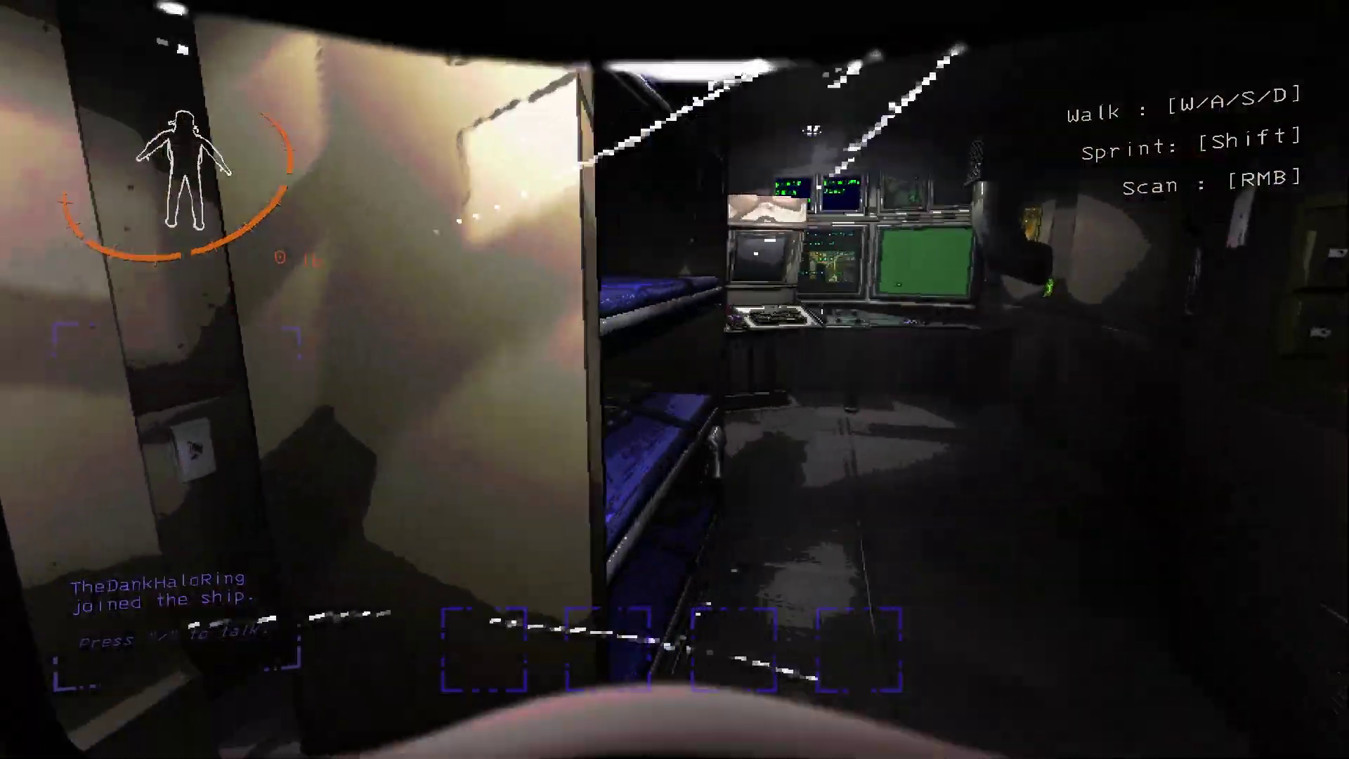
pyautogui.press('w')
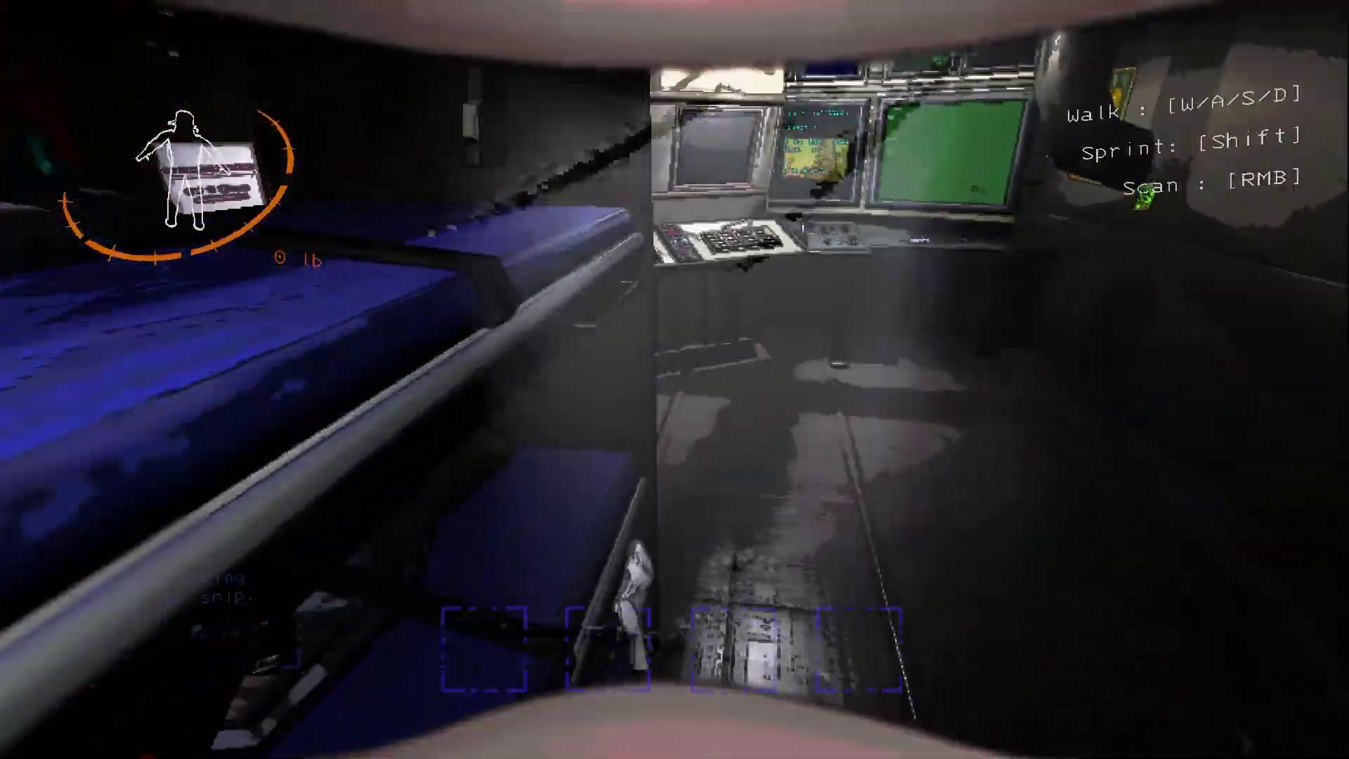
pyautogui.press('w')
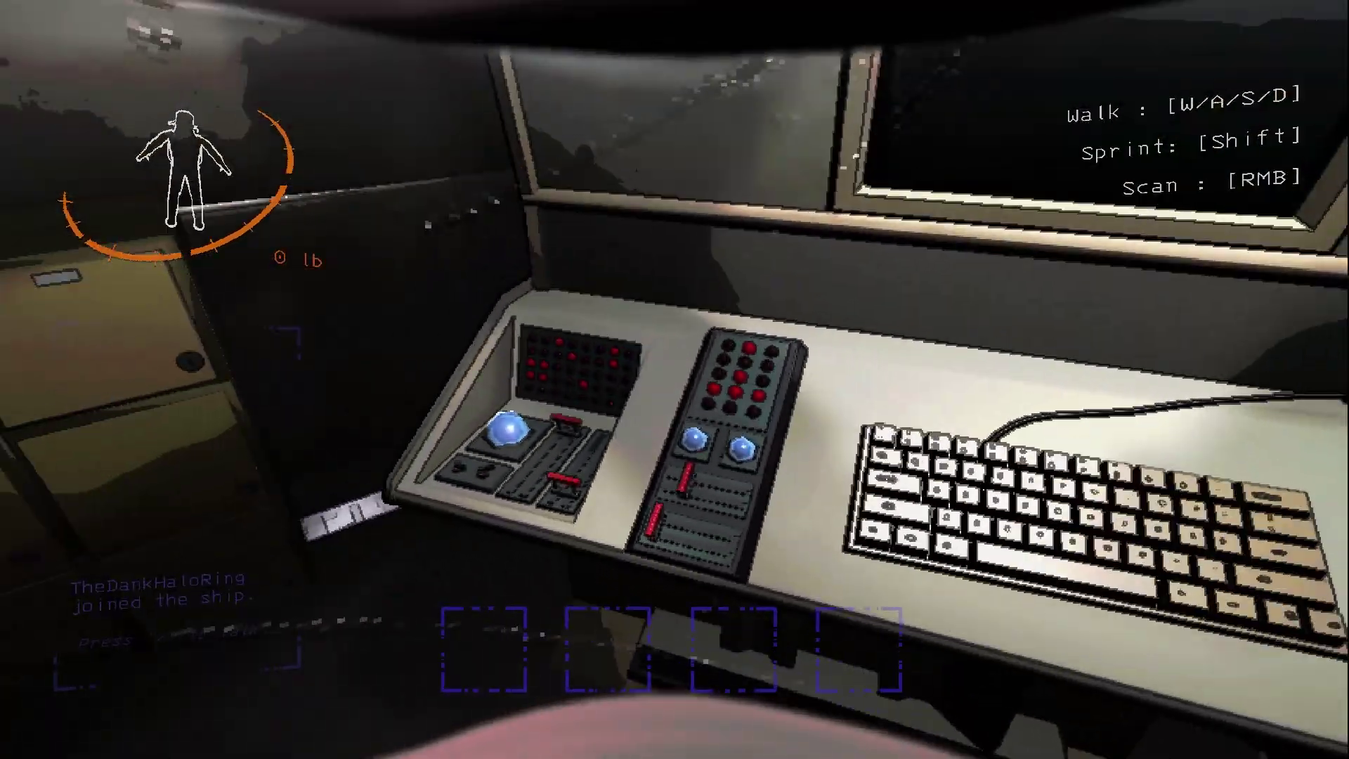
pyautogui.press('e')
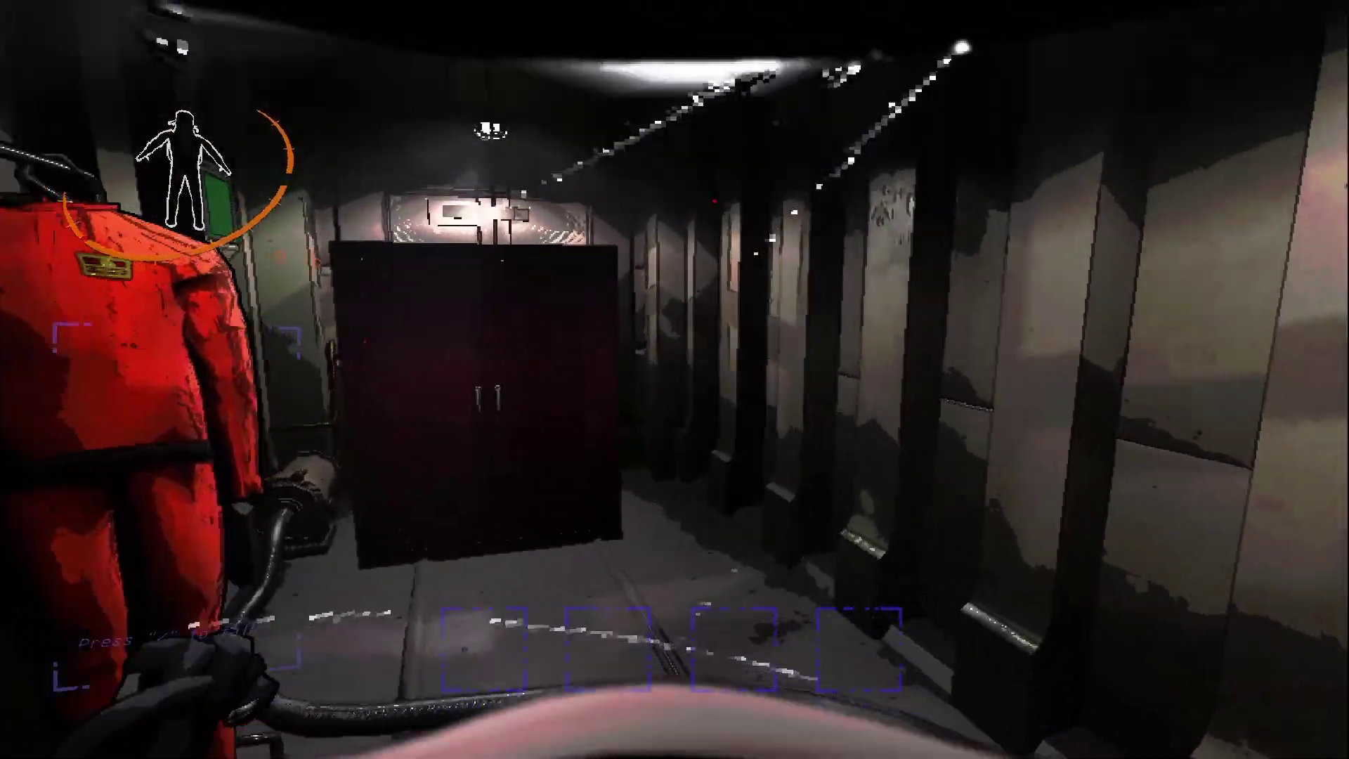
pyautogui.press('w')
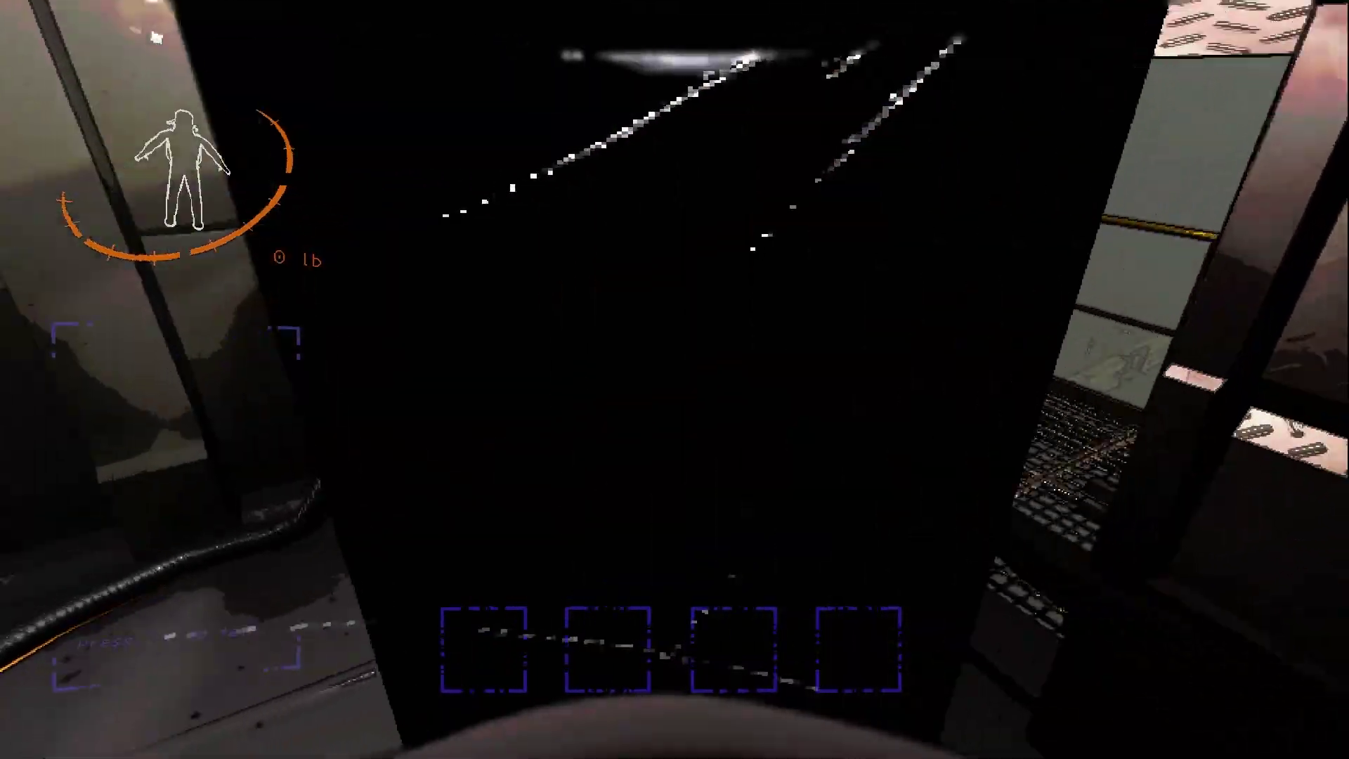
pyautogui.press('w')
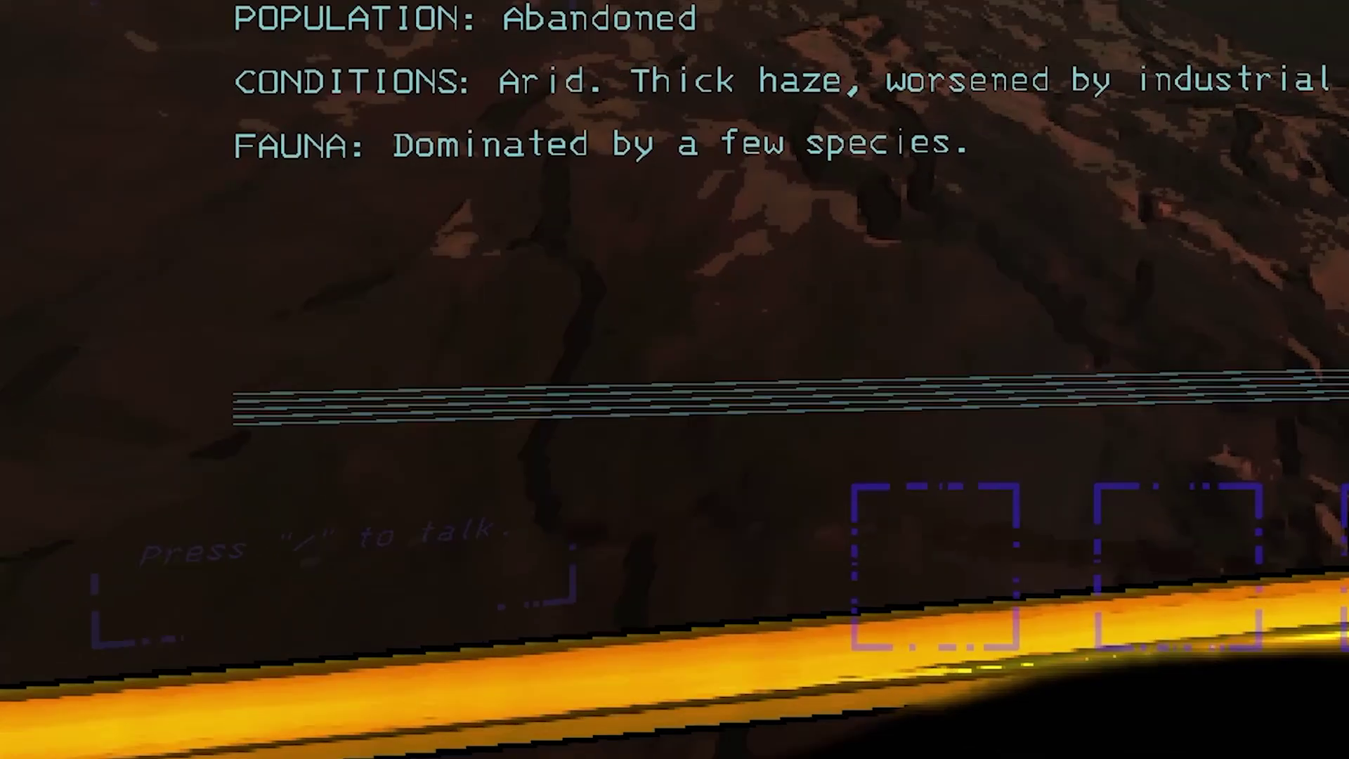
# Spawn giants by sending the chat command "/spawn giant 3"
pyautogui.press('/')
pyautogui.write('spaw')
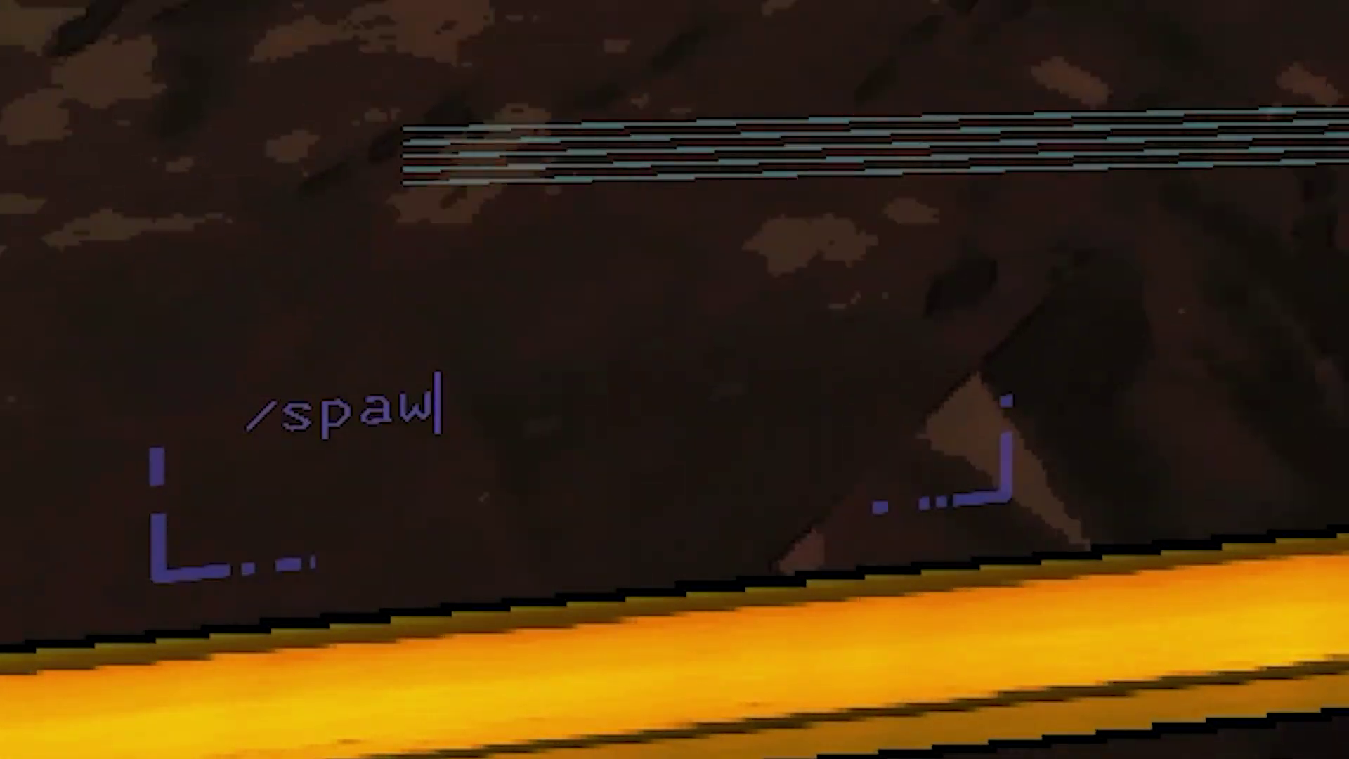
pyautogui.write('n giants ')
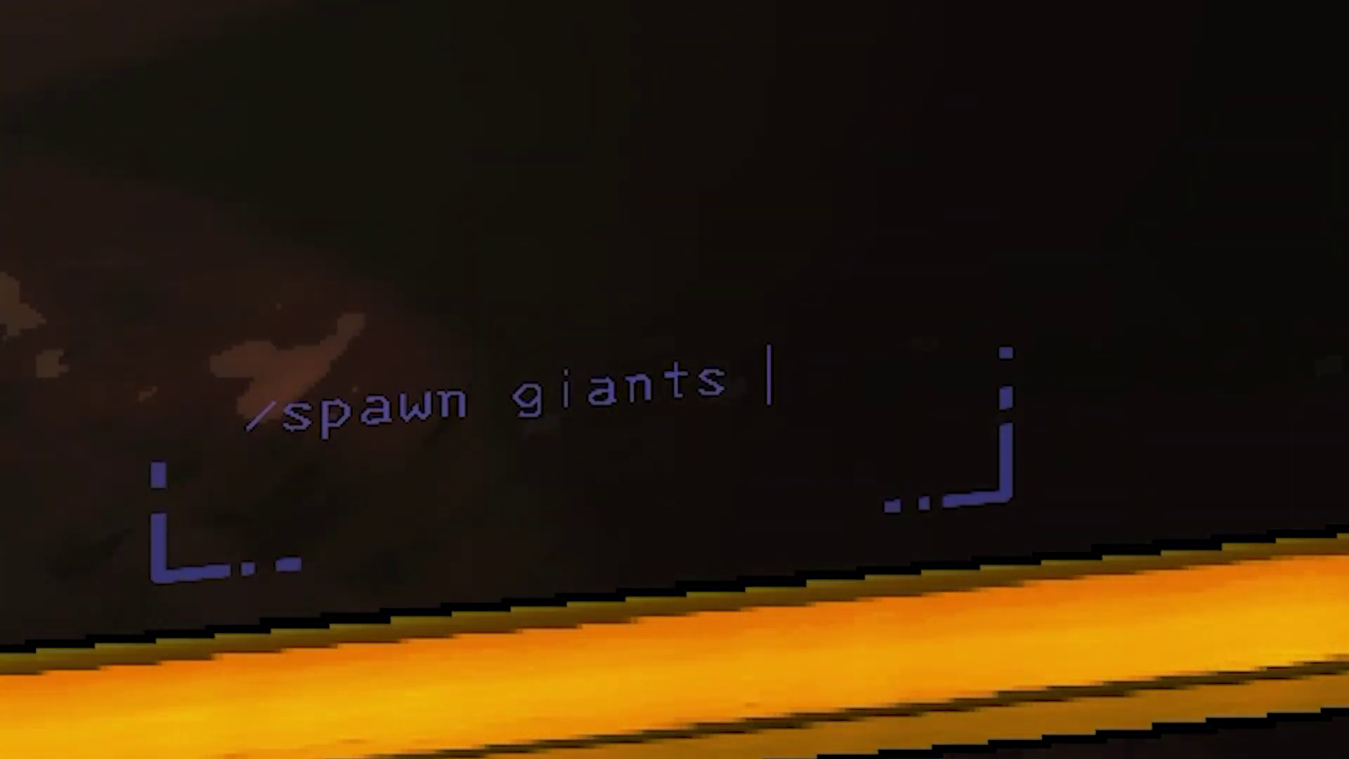
pyautogui.write(' 30')
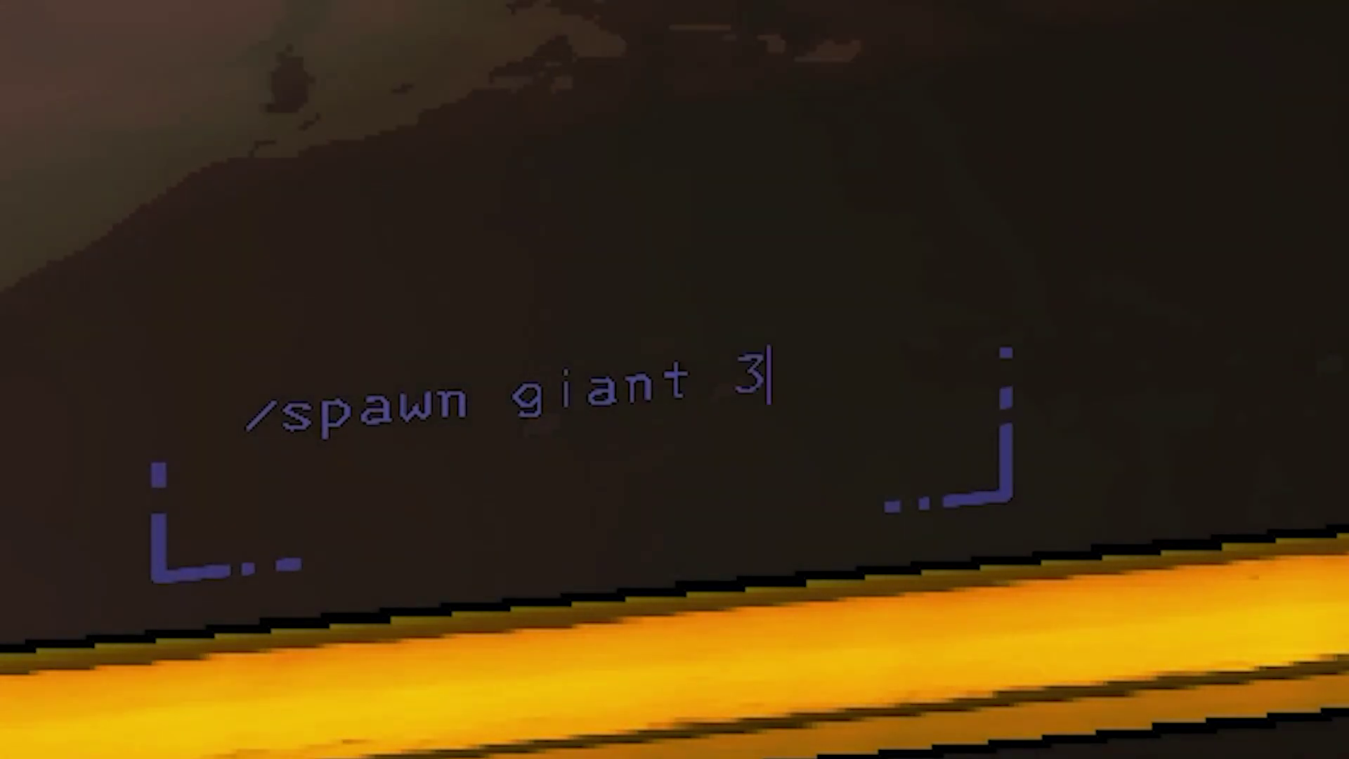
pyautogui.press('Return')
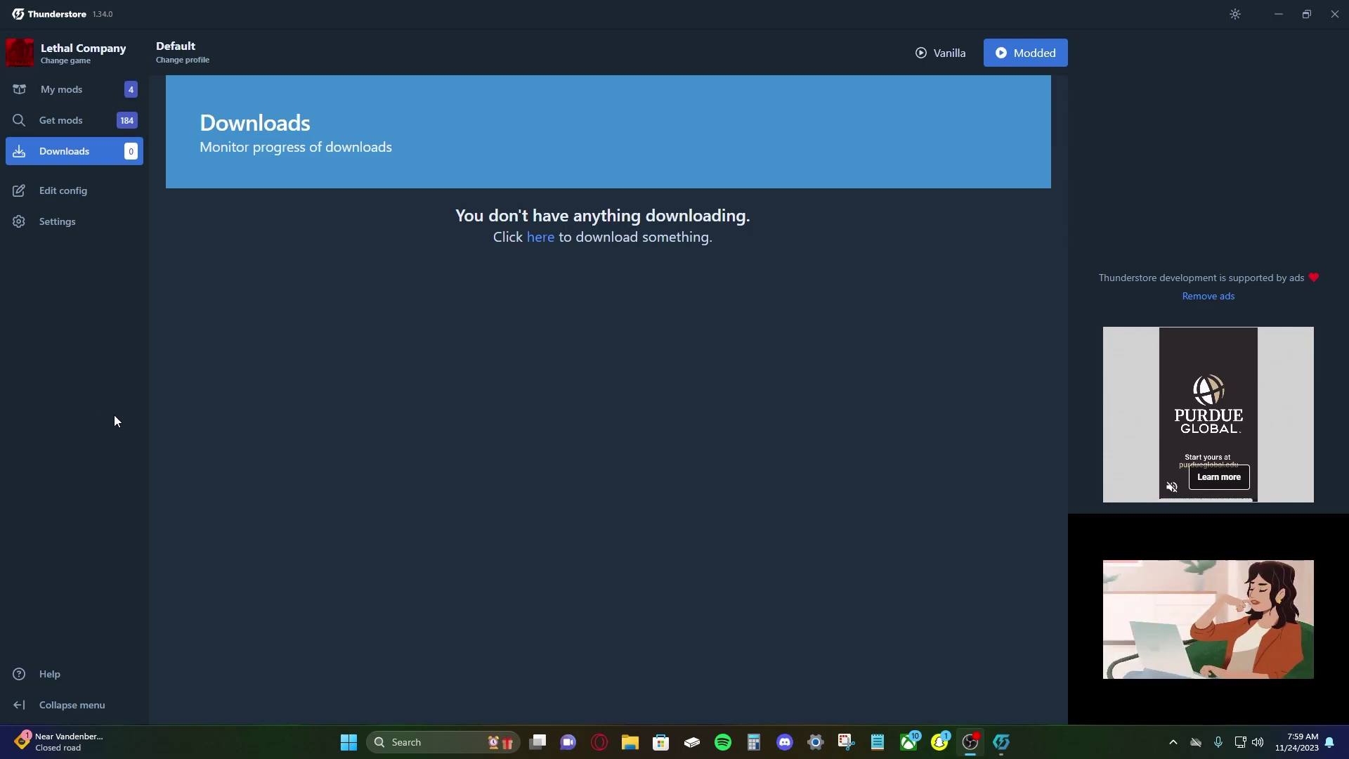
# In Thunderstore Mod Manager, open the config file BepInEx/config/Posiedon.GameMaster.cfg for editing
pyautogui.click(75, 200)
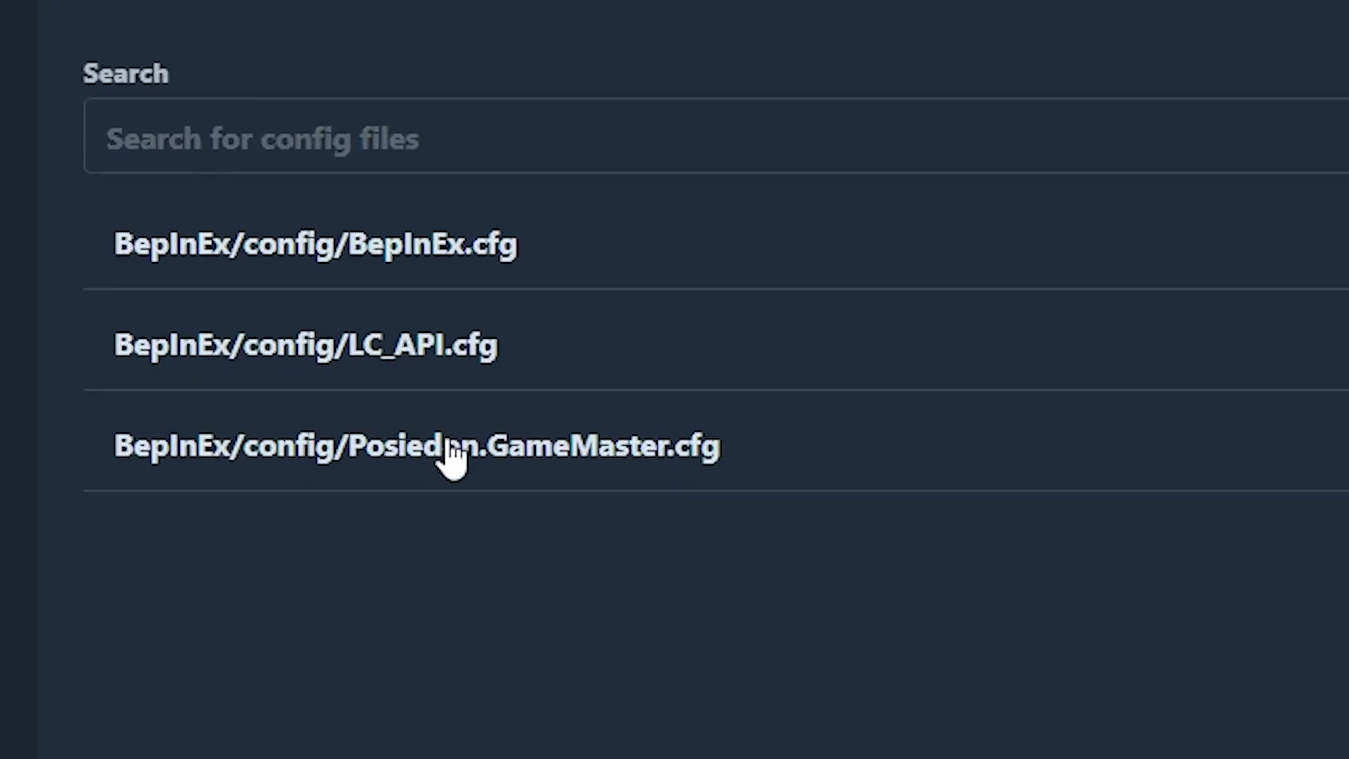
pyautogui.click(300, 407)
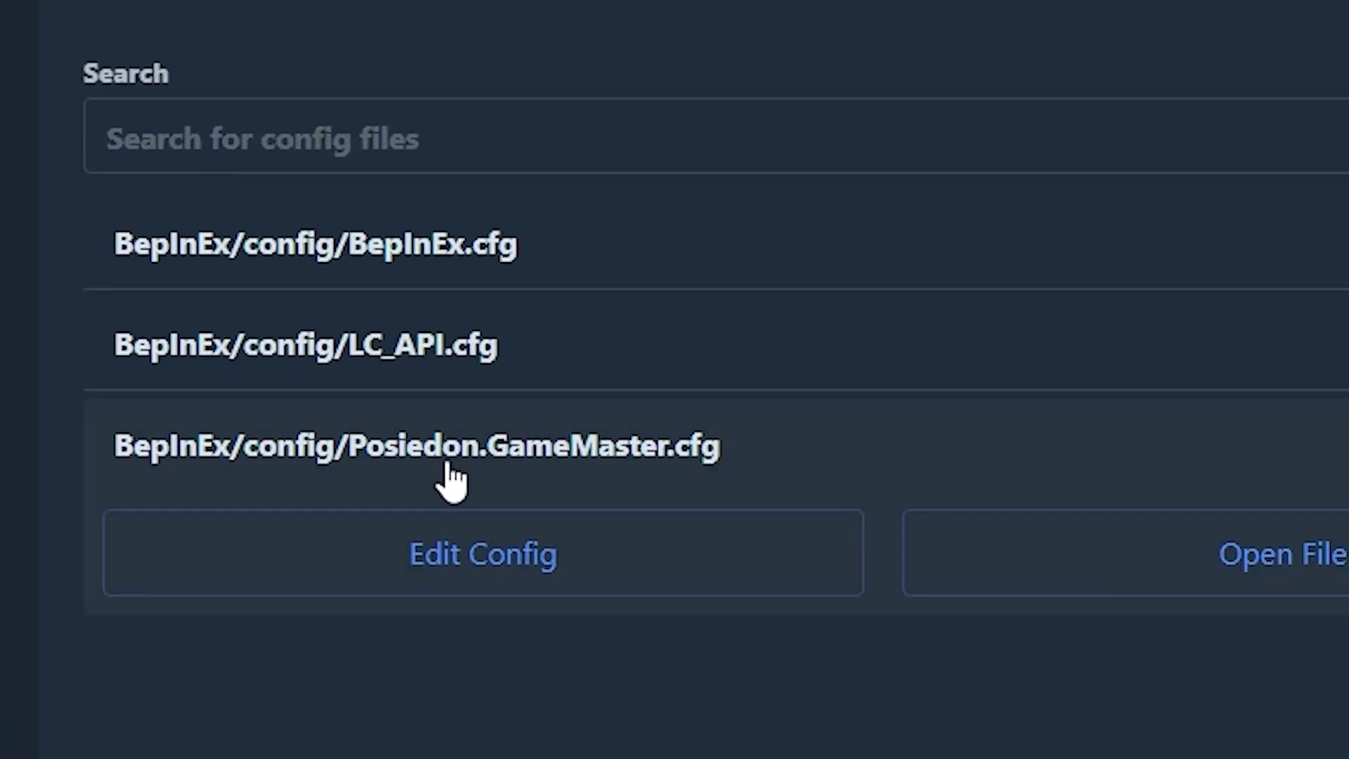
pyautogui.click(457, 570)
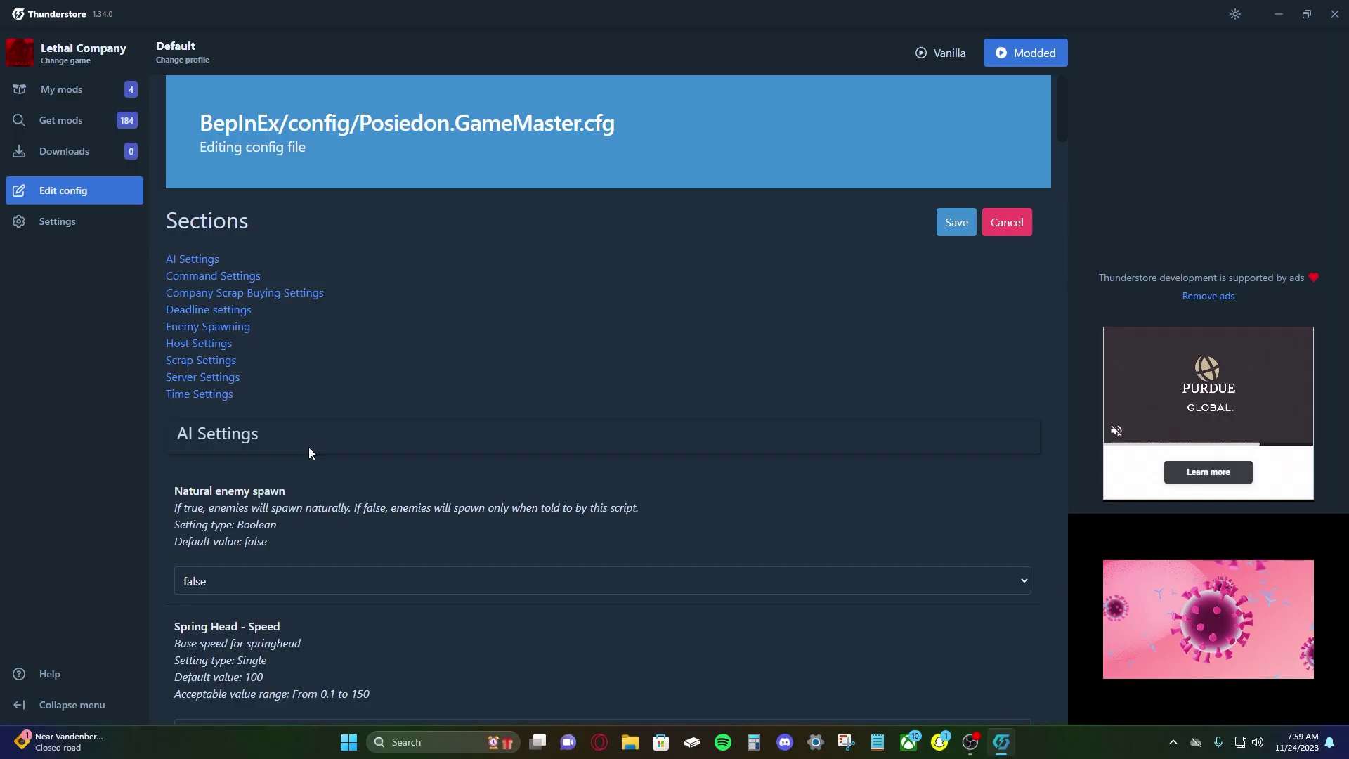
# Review GameMaster's config sections and its AI settings for natural enemy spawn, Spring Head speed and the Jester
pyautogui.scroll(-4, 310, 447)
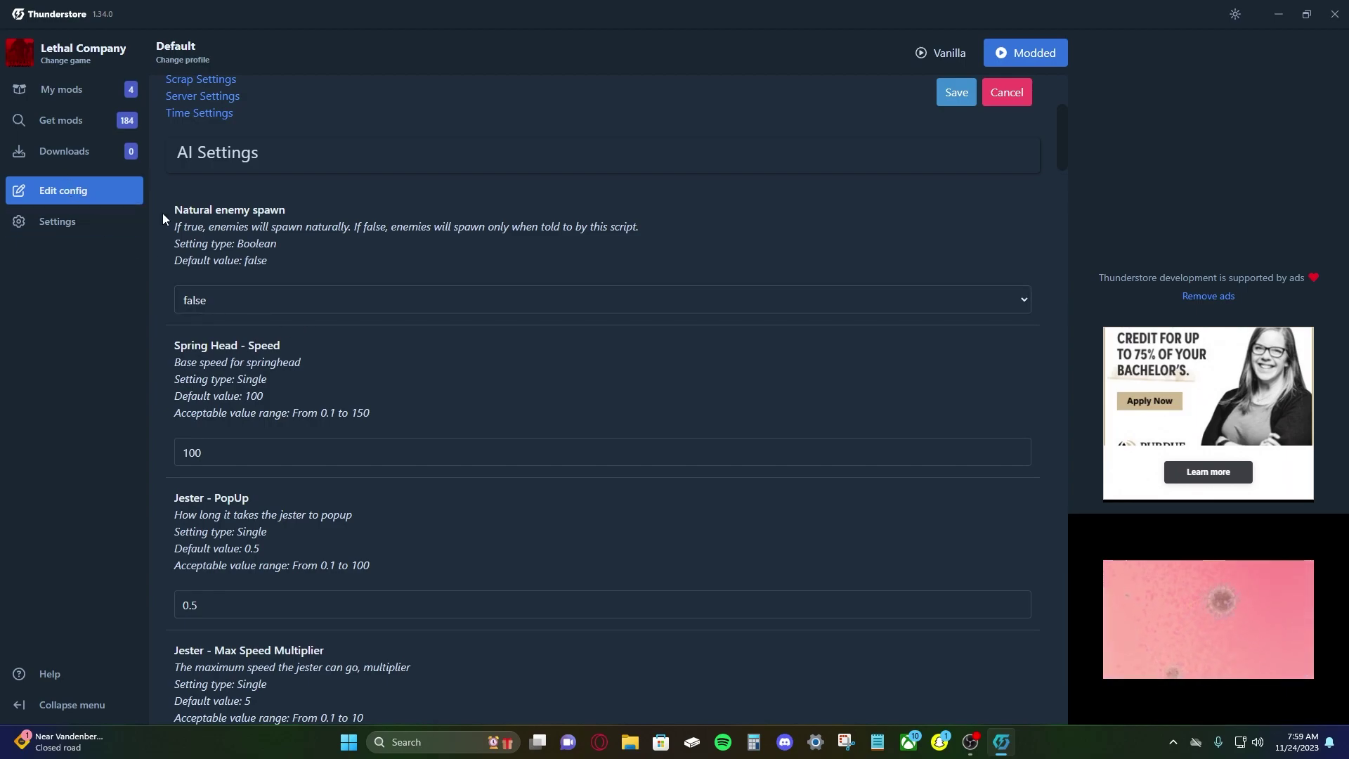
pyautogui.scroll(4, 228, 314)
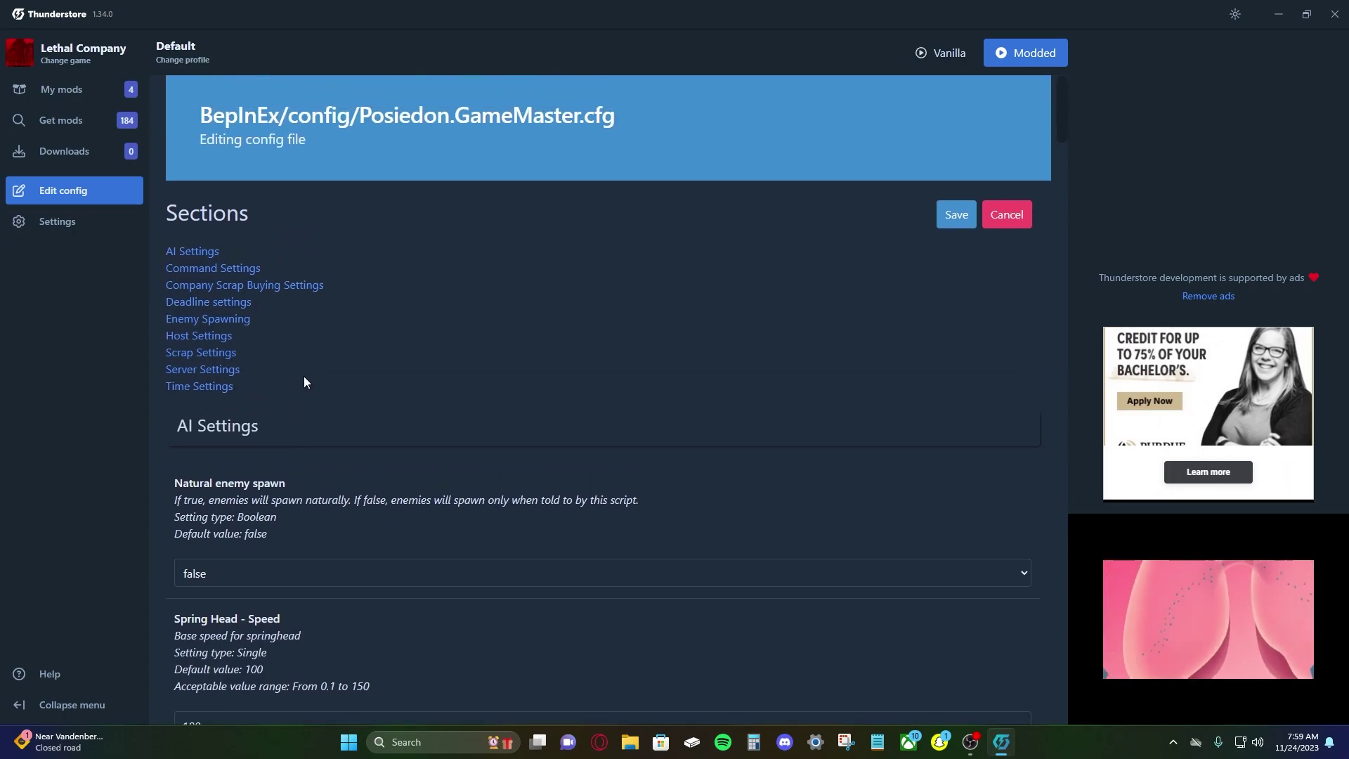
pyautogui.scroll(-4, 304, 382)
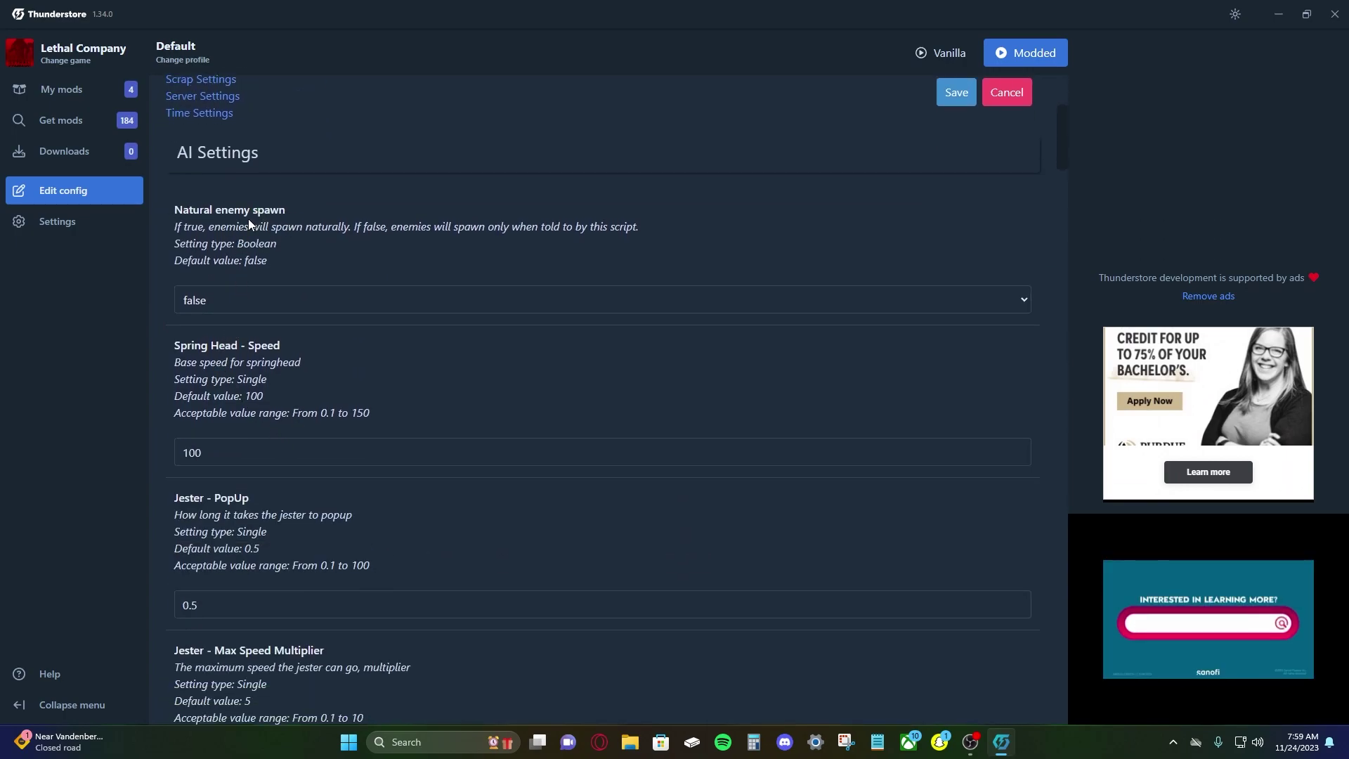
pyautogui.scroll(-2, 237, 297)
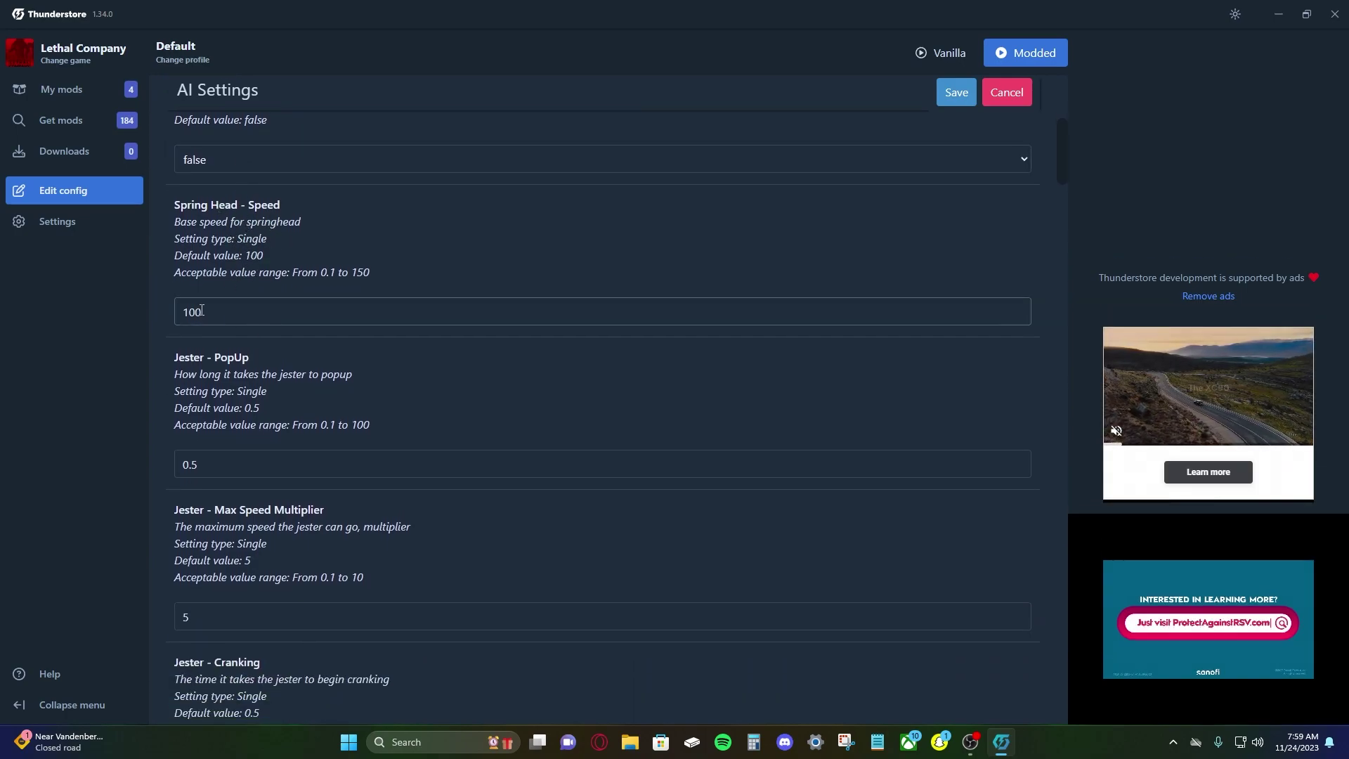
pyautogui.scroll(-1, 212, 428)
pyautogui.scroll(-2, 212, 428)
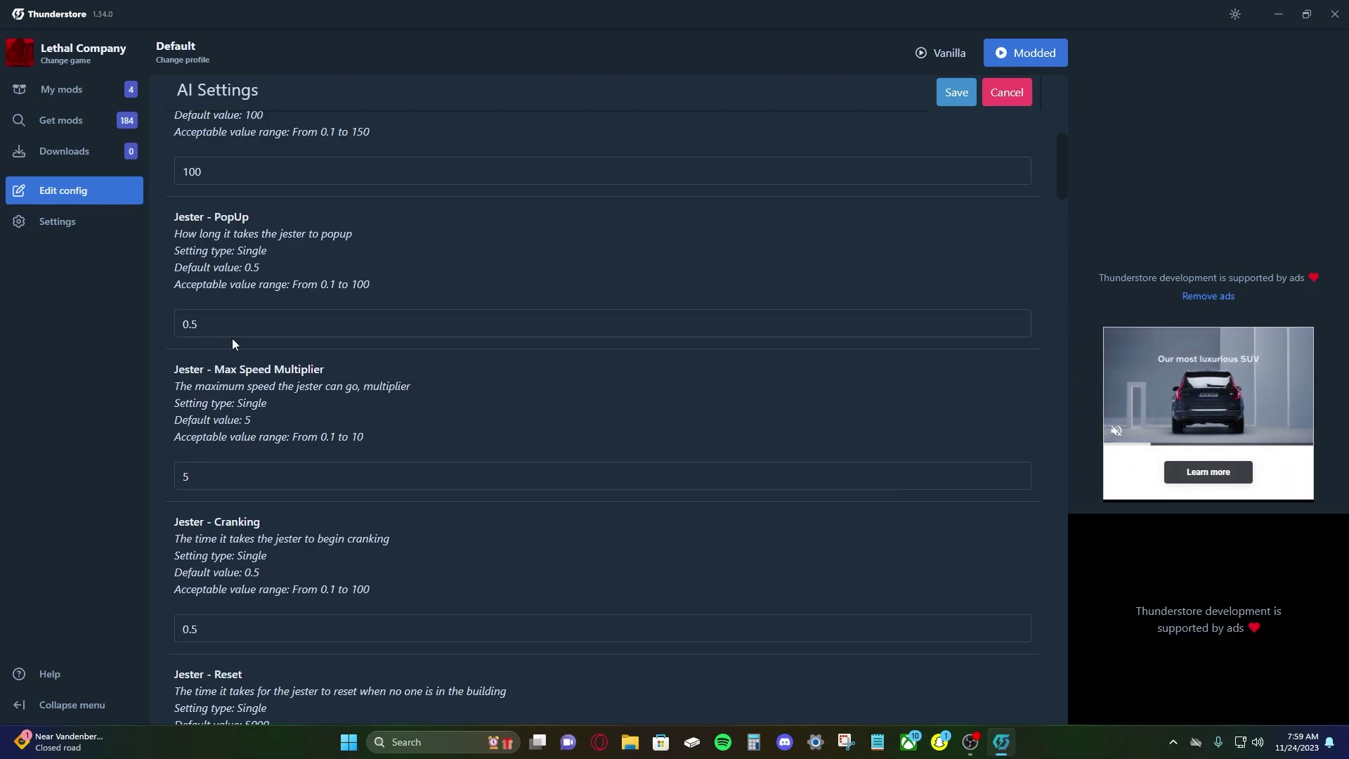
# Examine GameMaster's remaining Jester and AI modifier options, the Command Settings and the Company Scrap Buying Settings
pyautogui.scroll(-7, 234, 343)
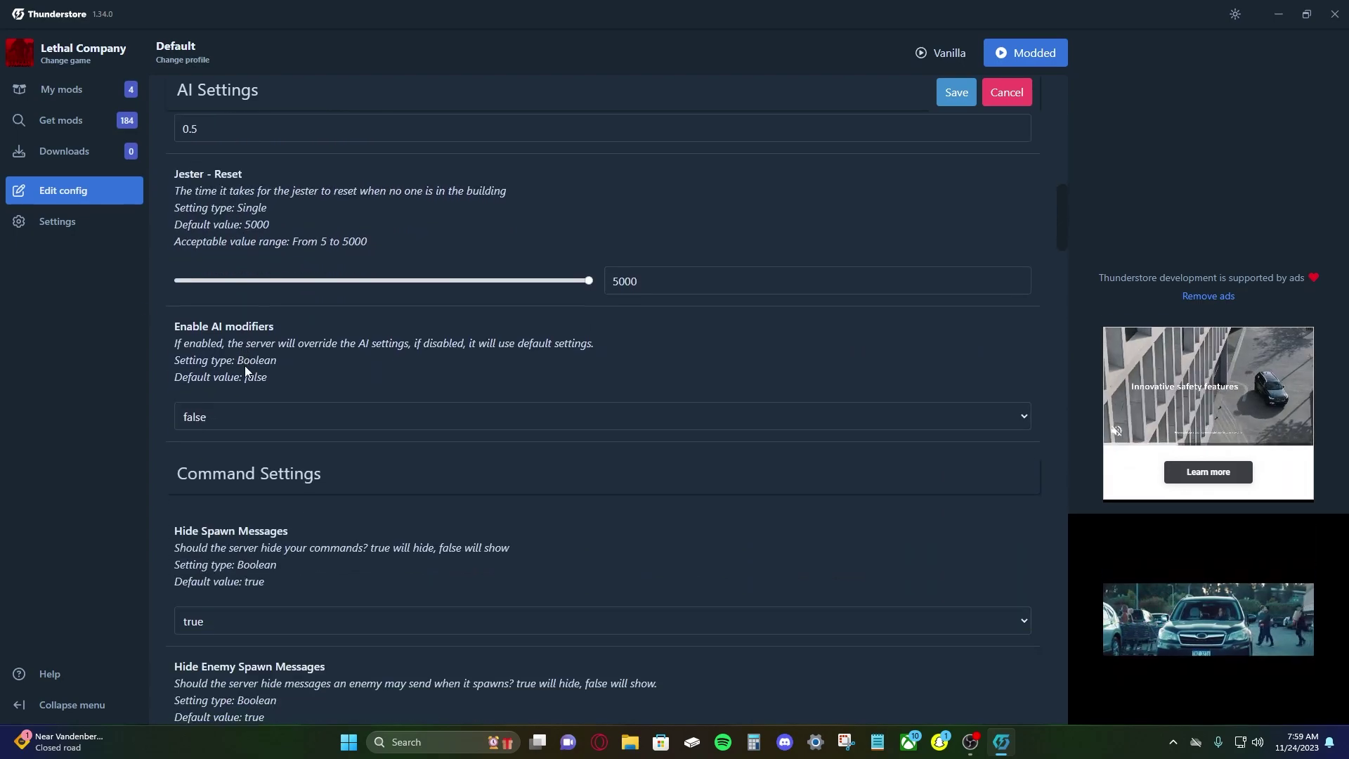
pyautogui.scroll(-6, 246, 365)
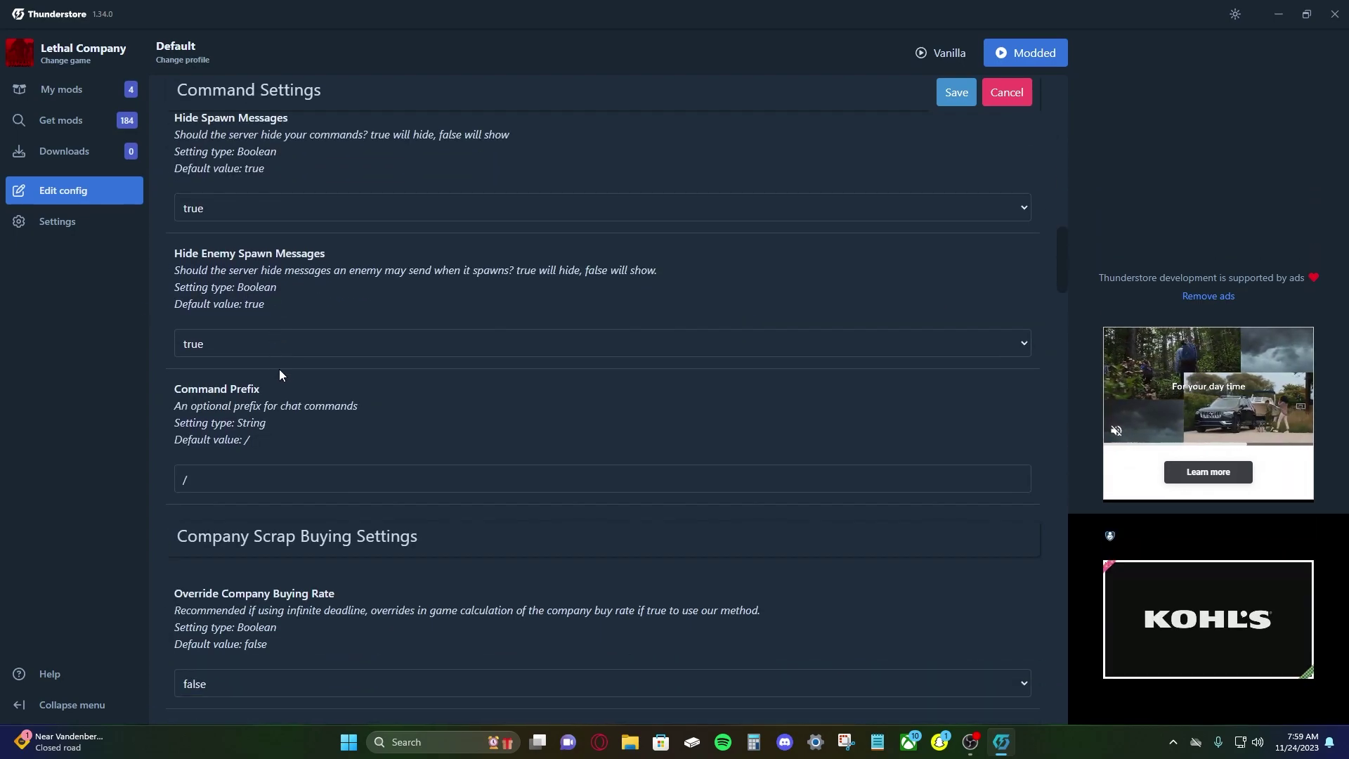
pyautogui.scroll(-4, 277, 371)
pyautogui.scroll(-4, 275, 373)
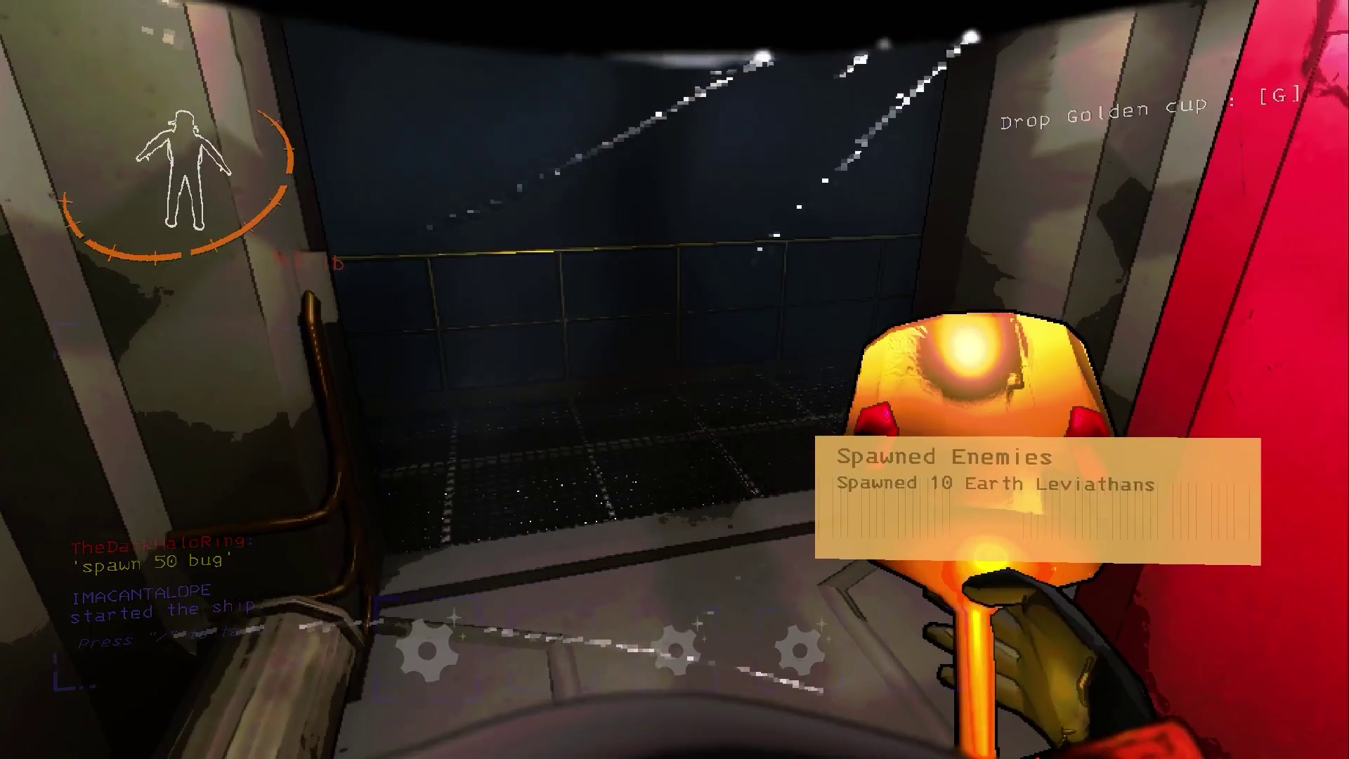
# In Lethal Company, carry the golden cup through the ship past the television to the monitors and terminal, and switch the held item
pyautogui.press('w')
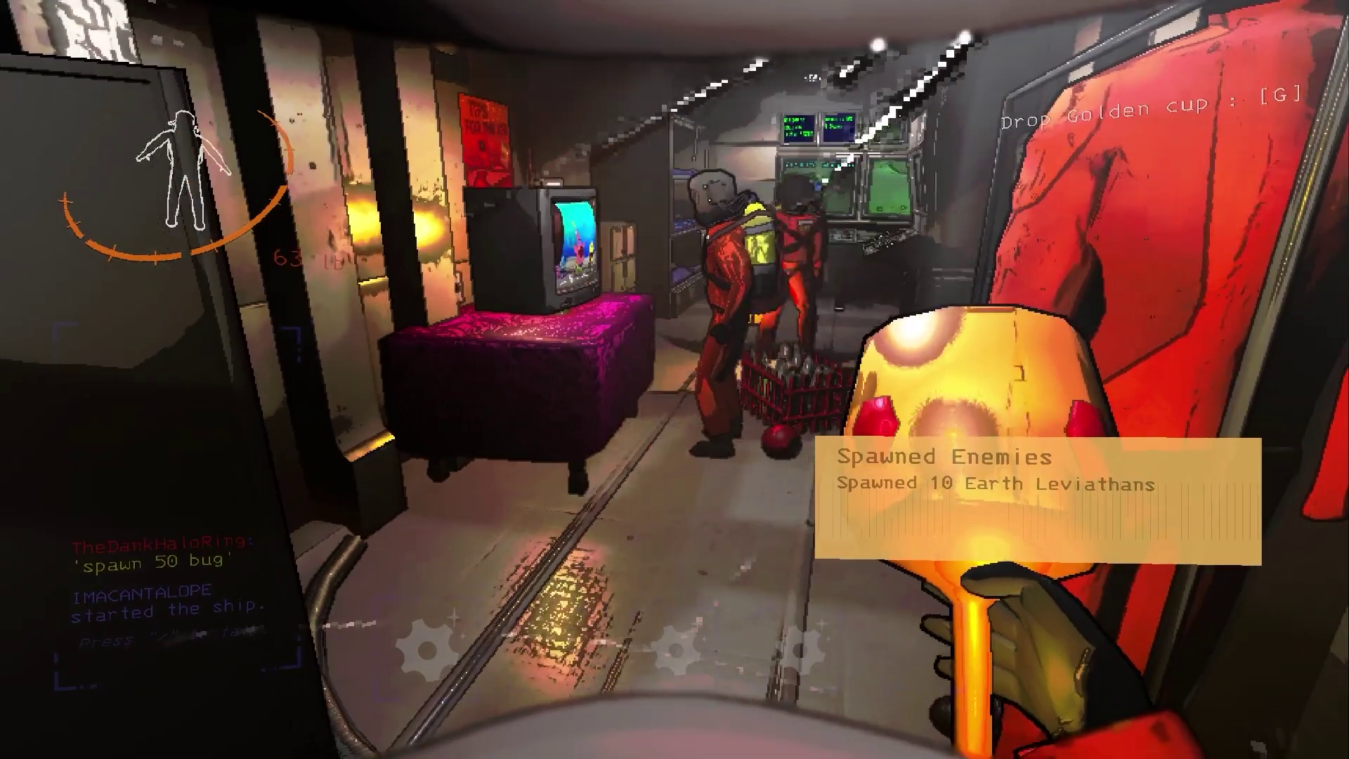
pyautogui.press('w')
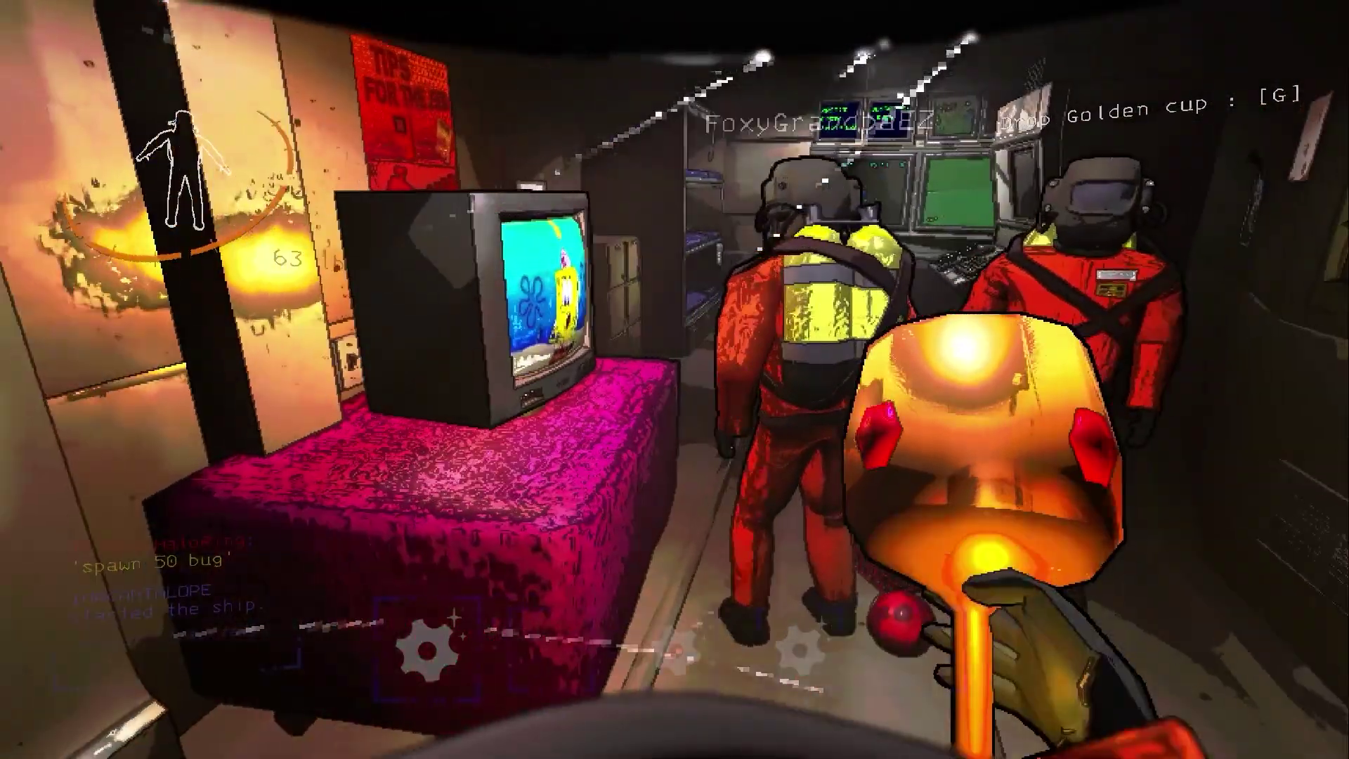
pyautogui.press('w')
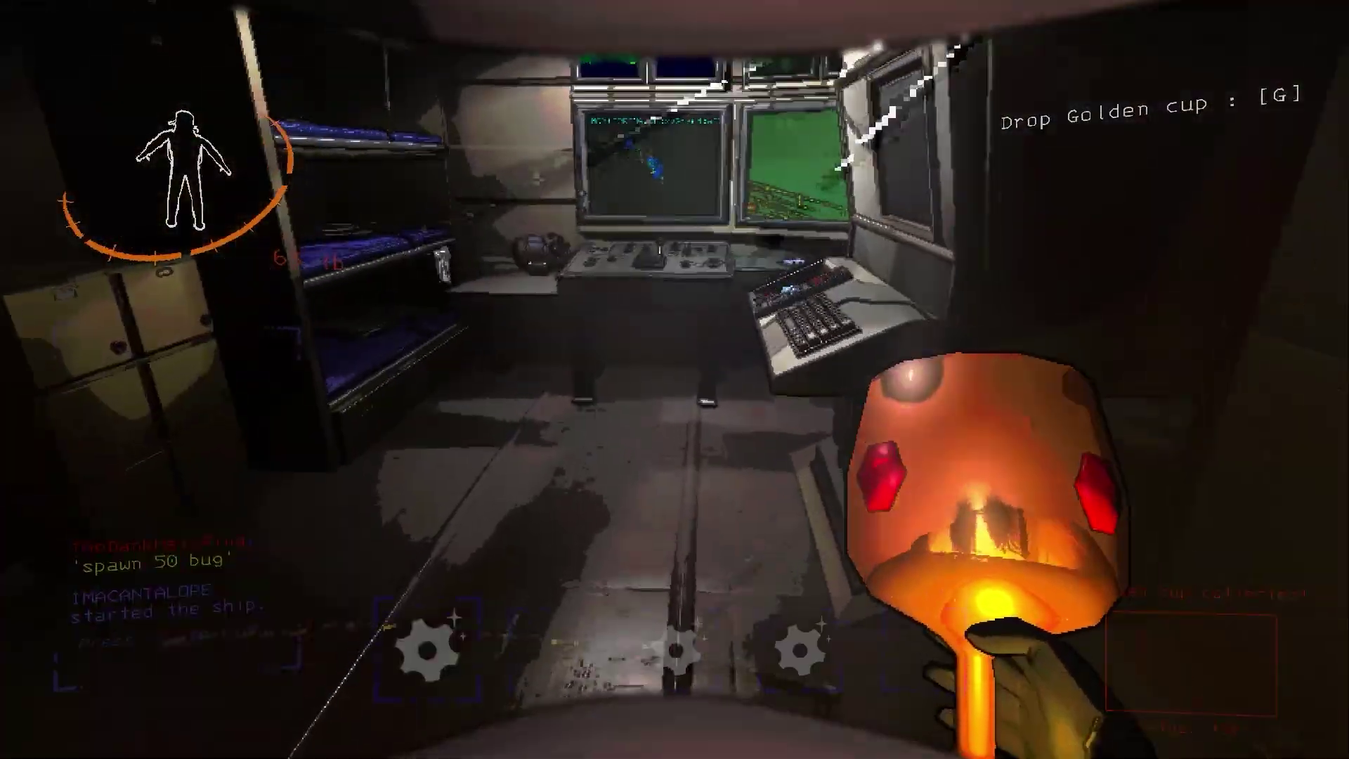
pyautogui.scroll(-2, 675, 380)
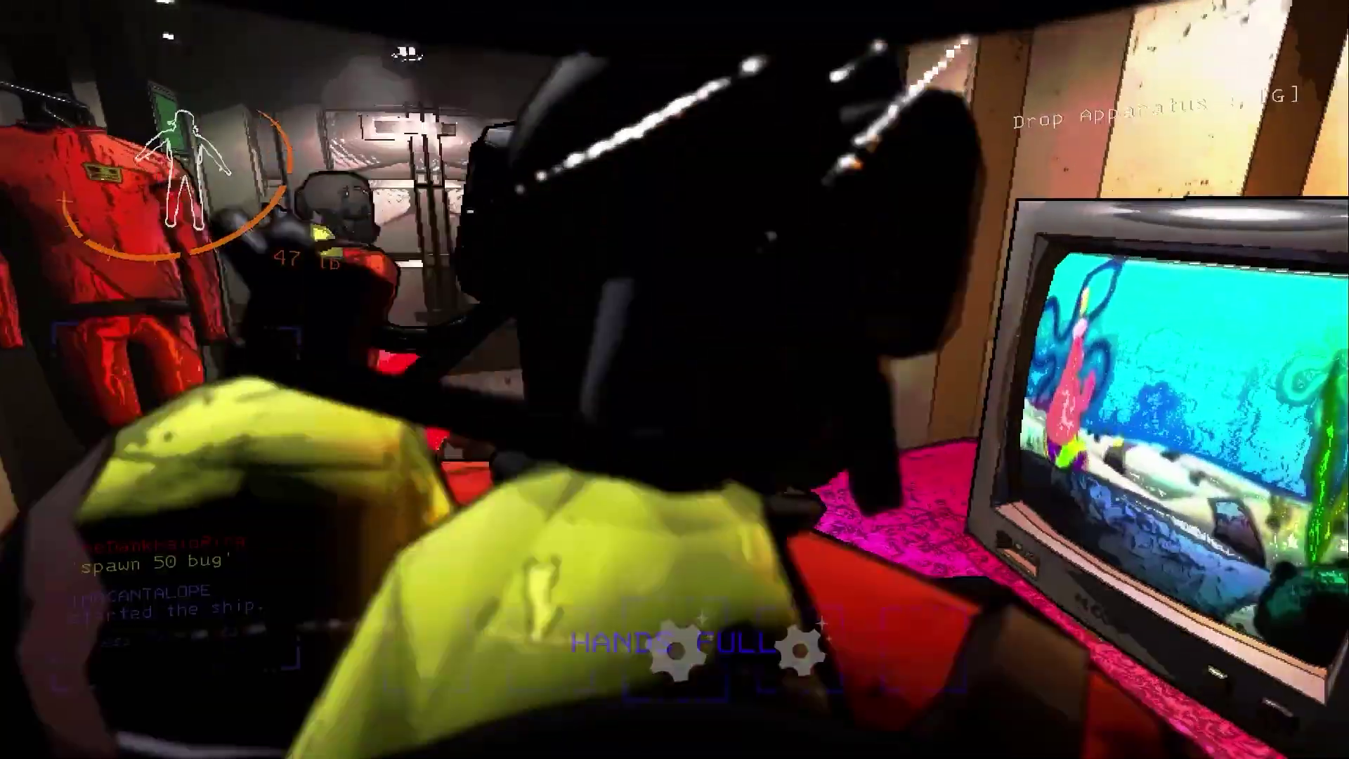